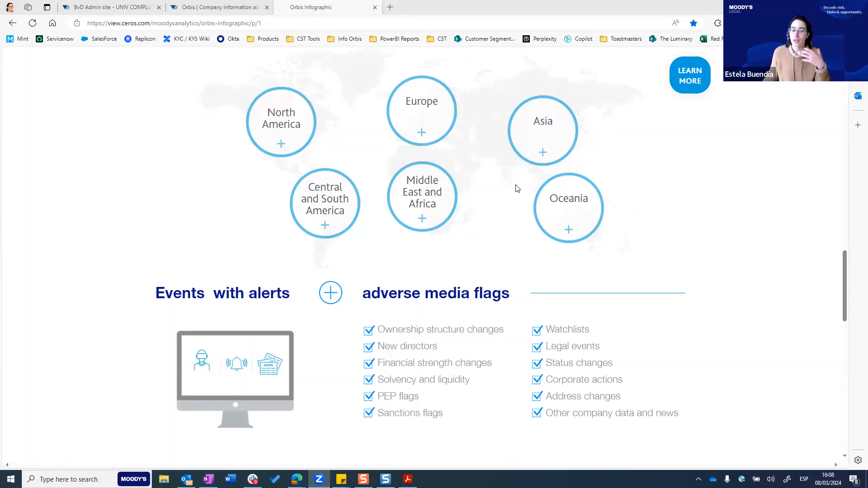
# Examine the infographic's events with alerts, adverse media flags and enrichment attributes, highlighting New directors, Financial strength changes and Sanctions flags
pyautogui.scroll(-1, 515, 185)
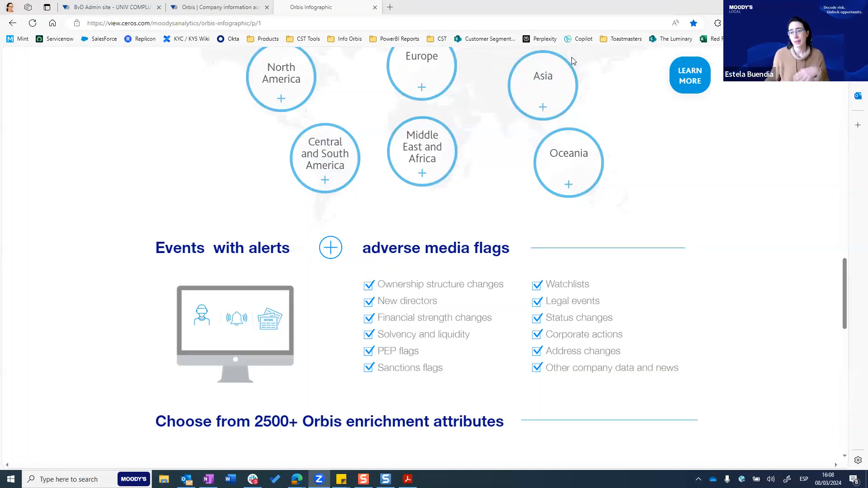
pyautogui.scroll(-1, 616, 136)
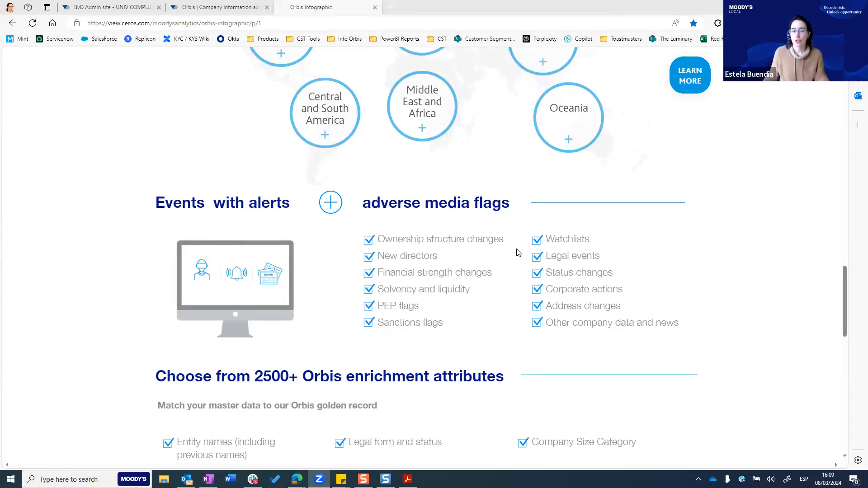
pyautogui.scroll(-1, 518, 253)
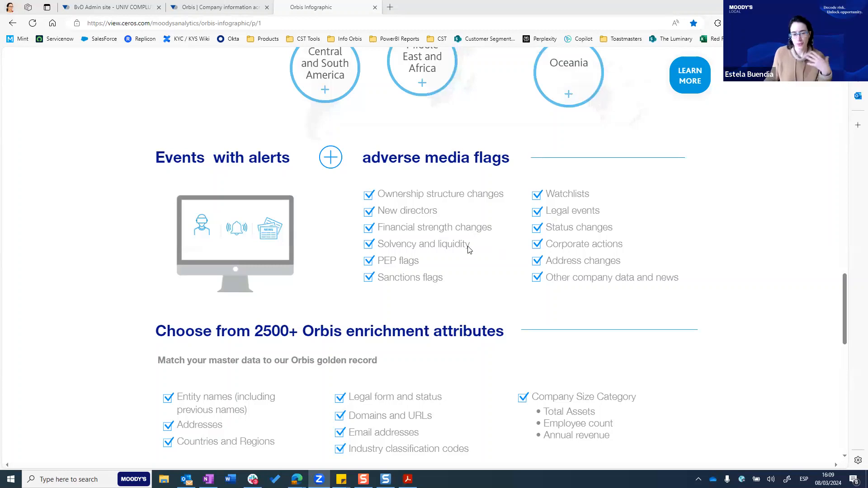
pyautogui.scroll(-1, 445, 245)
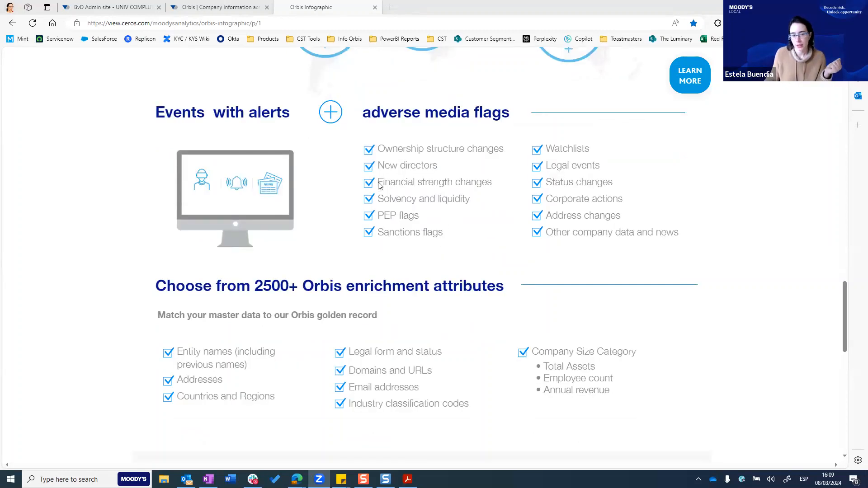
pyautogui.moveTo(379, 165); pyautogui.dragTo(451, 167)
pyautogui.moveTo(379, 183); pyautogui.dragTo(500, 185)
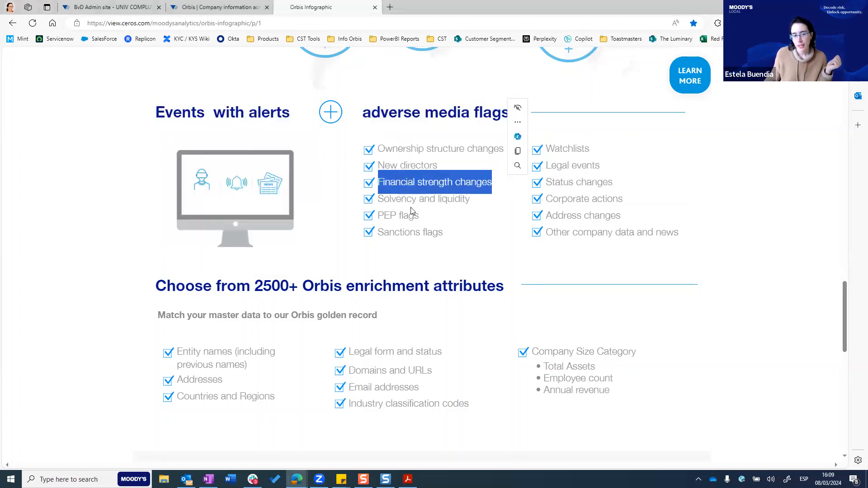
pyautogui.click(412, 227)
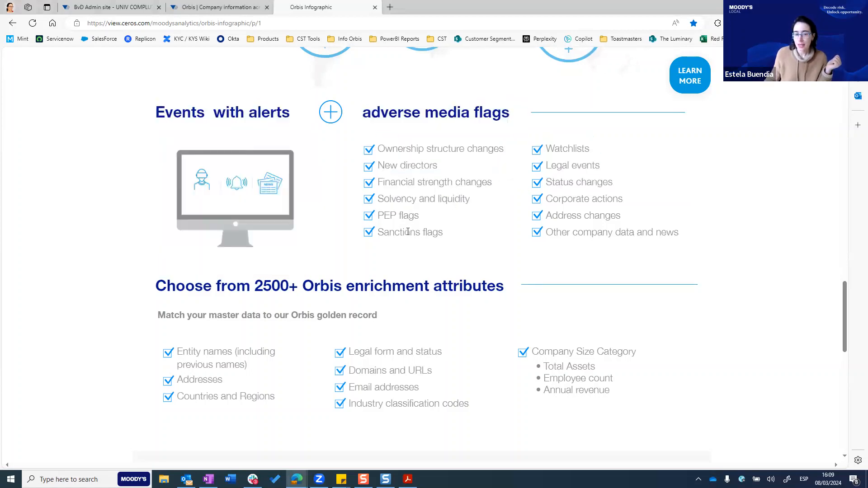
pyautogui.moveTo(379, 232); pyautogui.dragTo(441, 235)
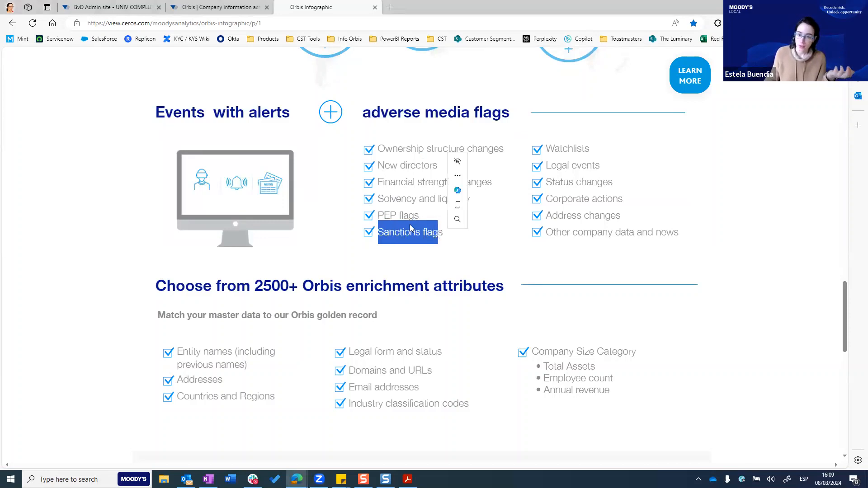
pyautogui.click(525, 234)
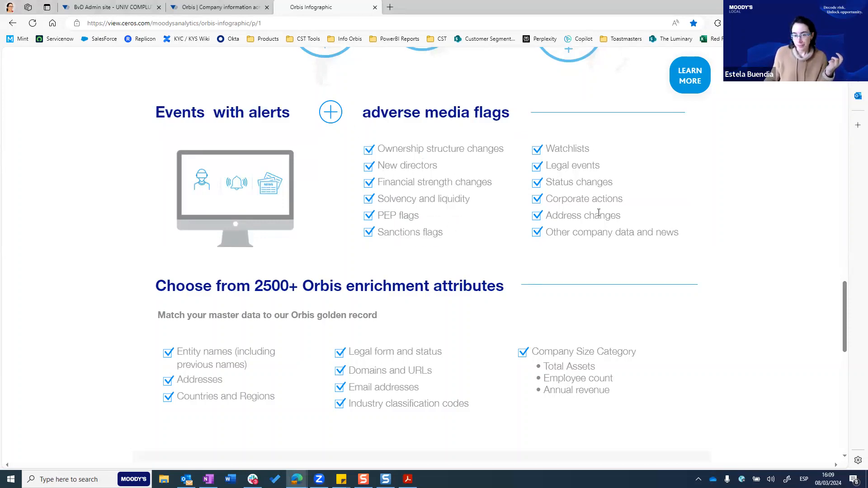
pyautogui.scroll(-2, 469, 336)
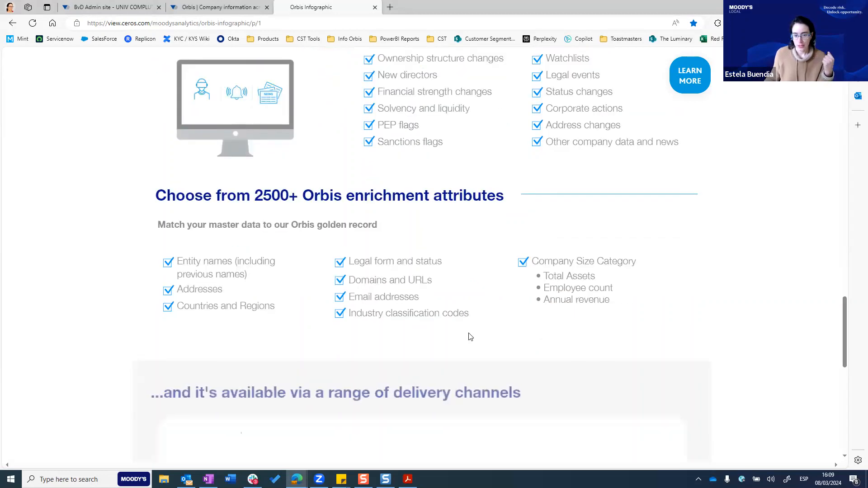
pyautogui.scroll(7, 479, 212)
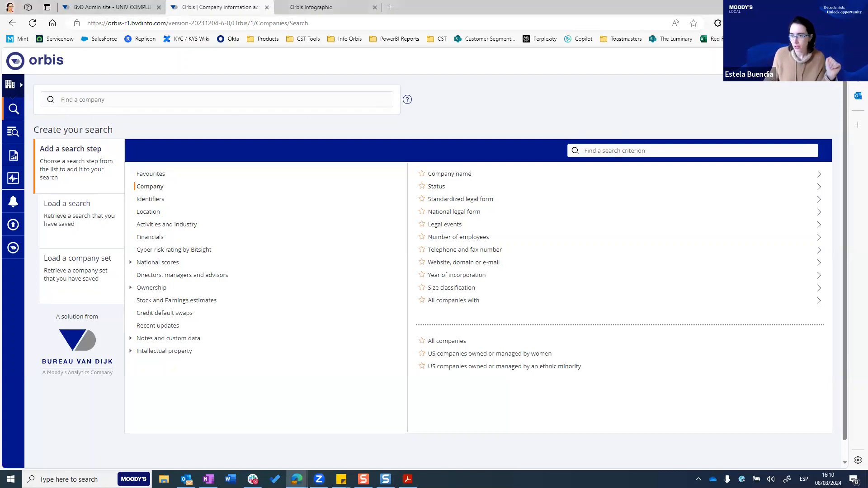
# Bring up the Help Menu on the Orbis company search page and look through its list of recorded videos
pyautogui.hotkey('ctrl', 'a')
pyautogui.click(702, 93)
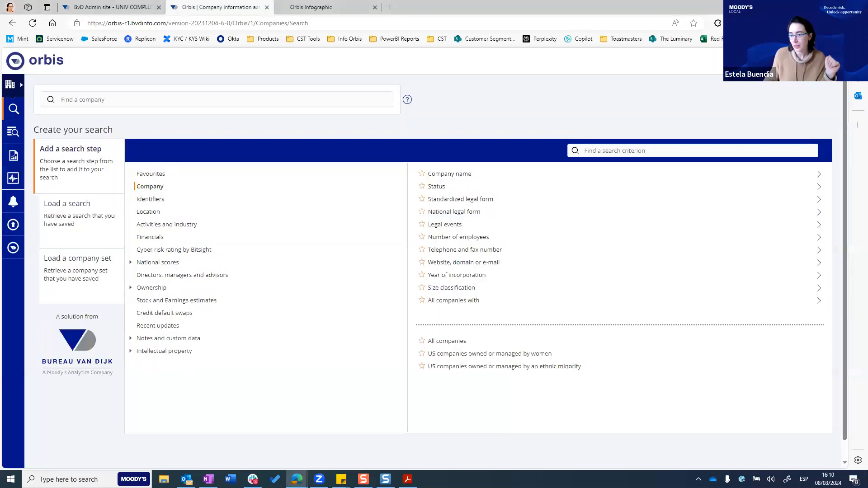
pyautogui.click(407, 100)
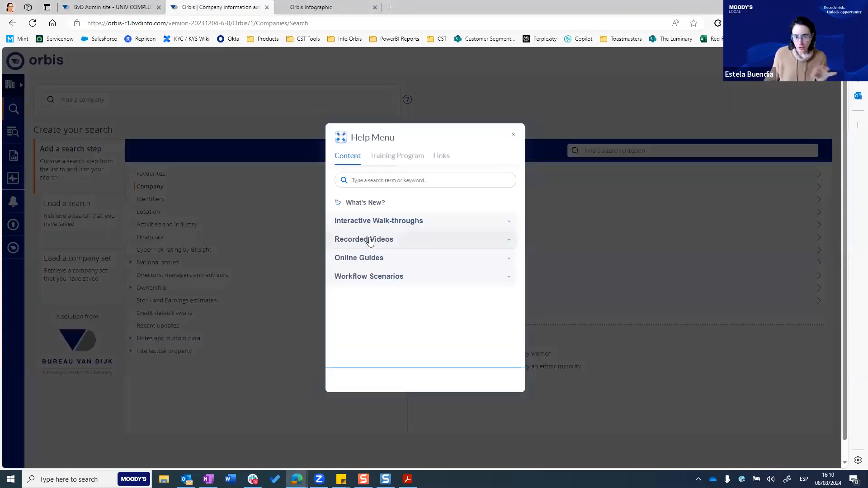
pyautogui.click(367, 239)
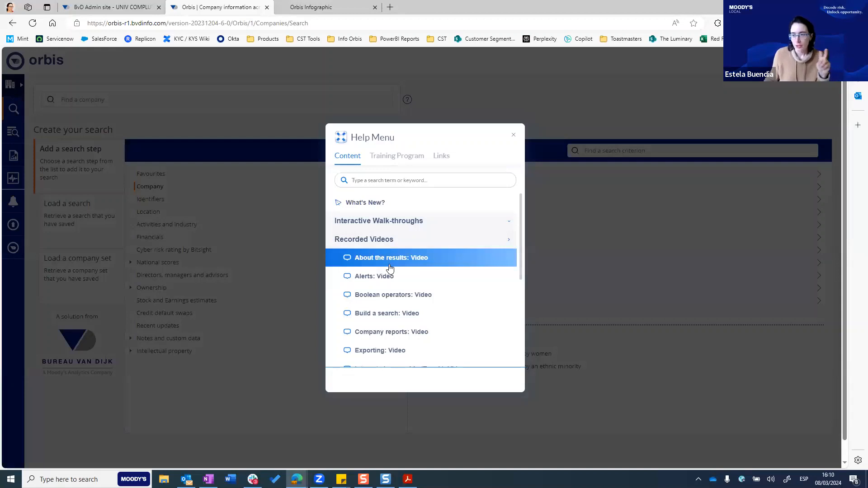
pyautogui.scroll(-1, 390, 268)
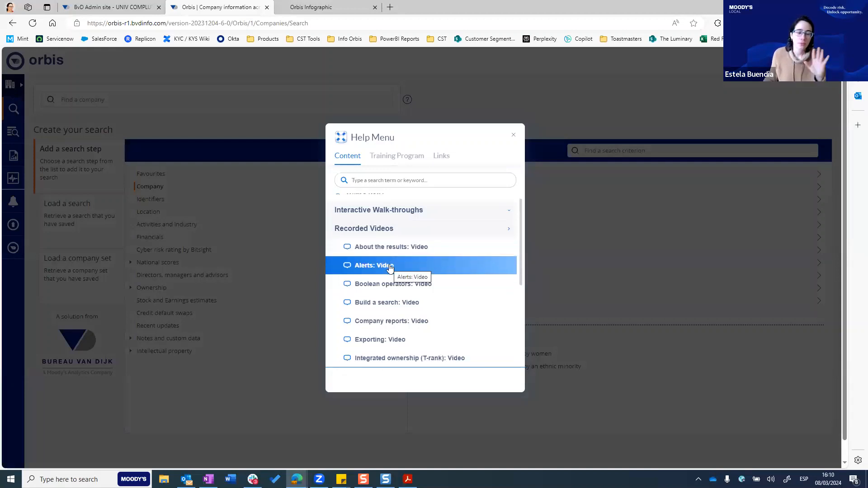
pyautogui.scroll(-1, 390, 268)
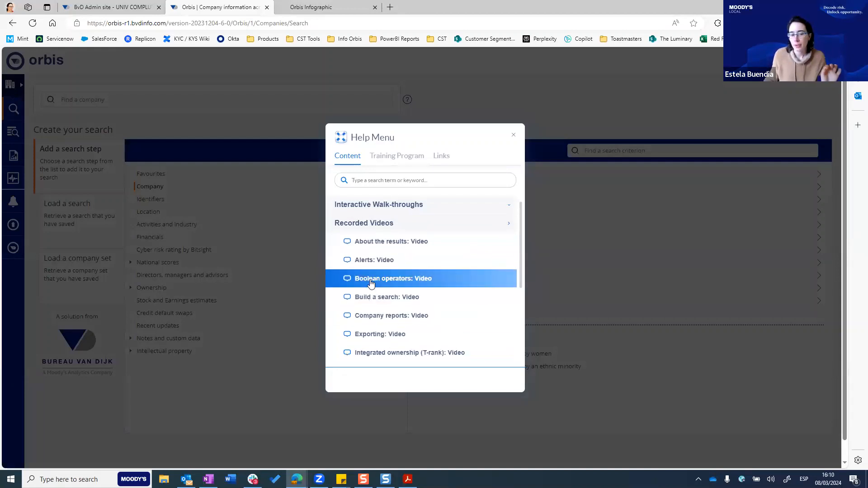
pyautogui.scroll(-1, 390, 312)
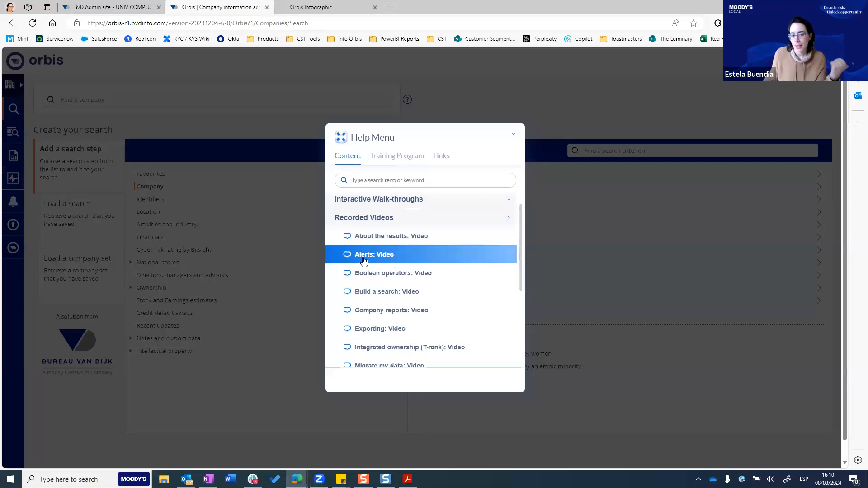
pyautogui.scroll(-1, 372, 281)
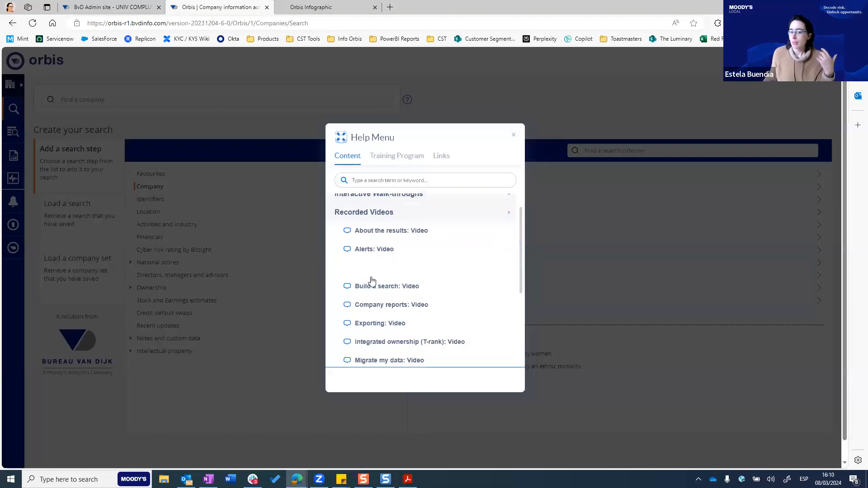
pyautogui.scroll(-2, 383, 348)
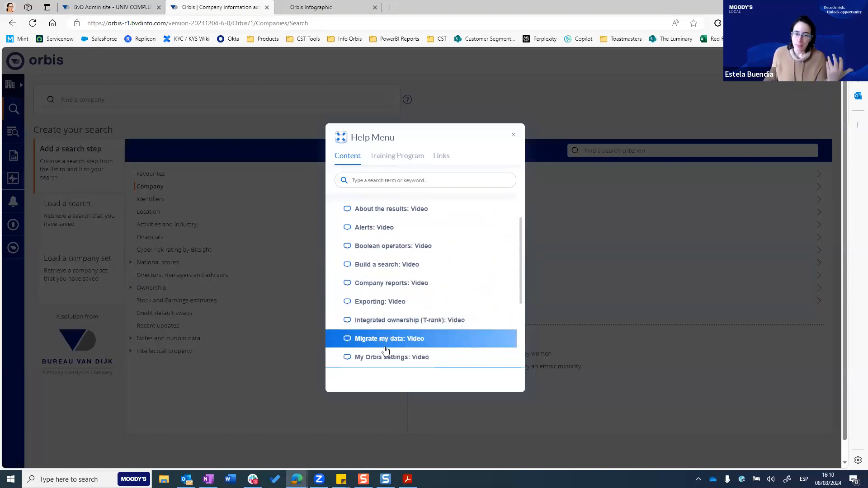
pyautogui.scroll(-3, 386, 323)
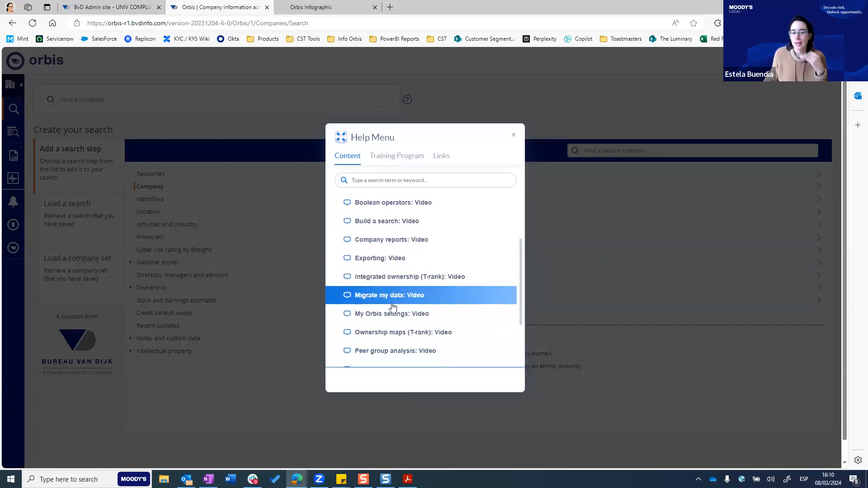
pyautogui.scroll(-2, 396, 301)
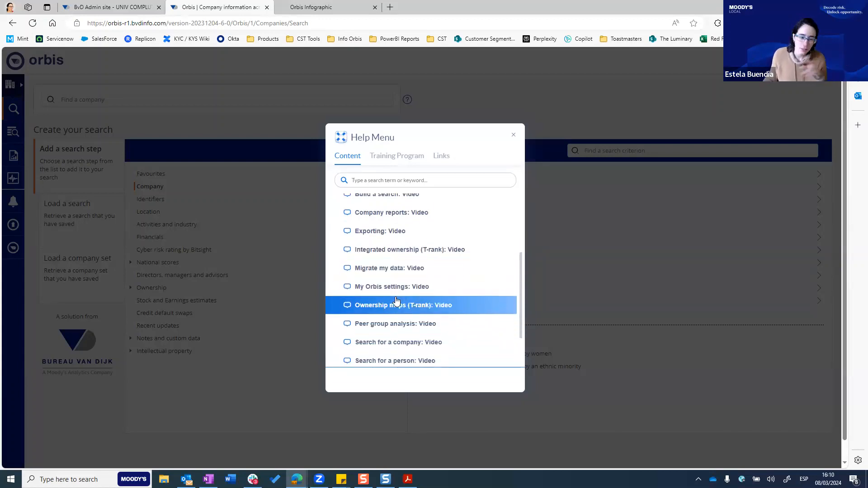
pyautogui.scroll(-2, 396, 301)
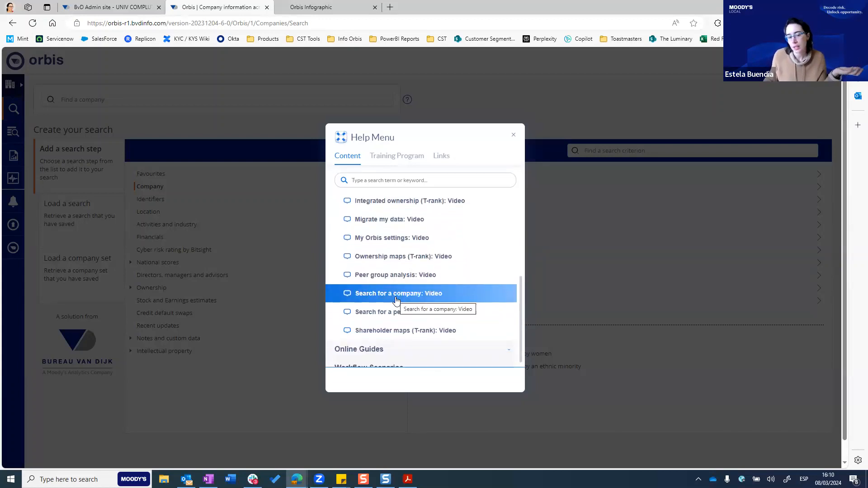
# Open the Spanish (ES) version of the user guide from the Help Menu's online guides
pyautogui.scroll(-3, 396, 302)
pyautogui.click(381, 344)
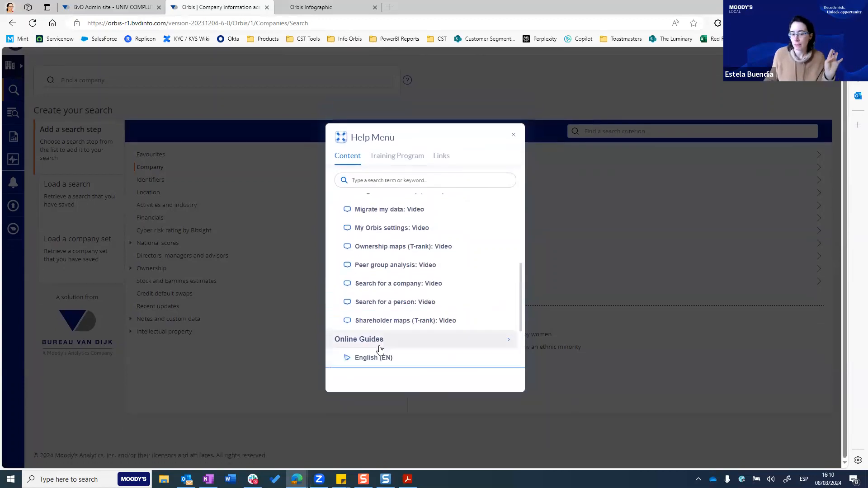
pyautogui.scroll(-3, 418, 302)
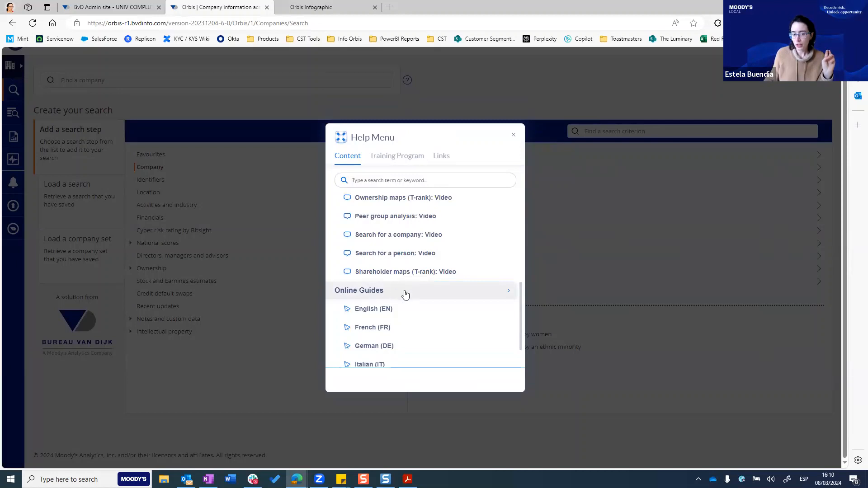
pyautogui.scroll(-1, 406, 292)
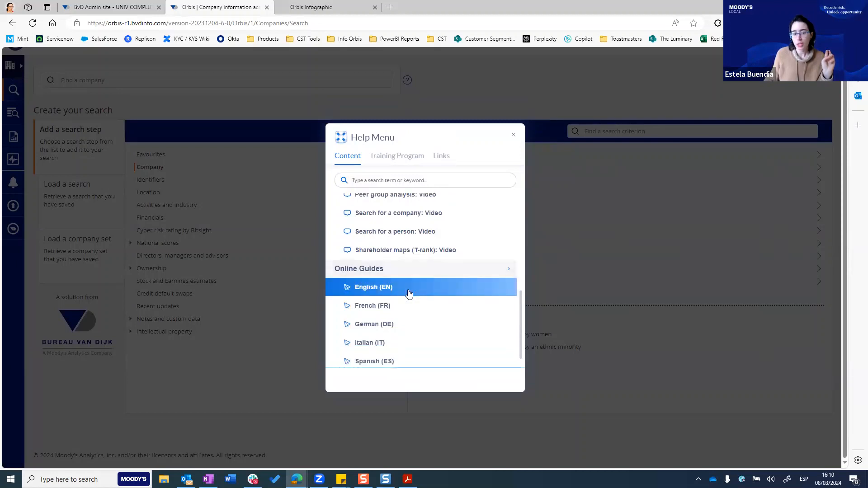
pyautogui.click(385, 361)
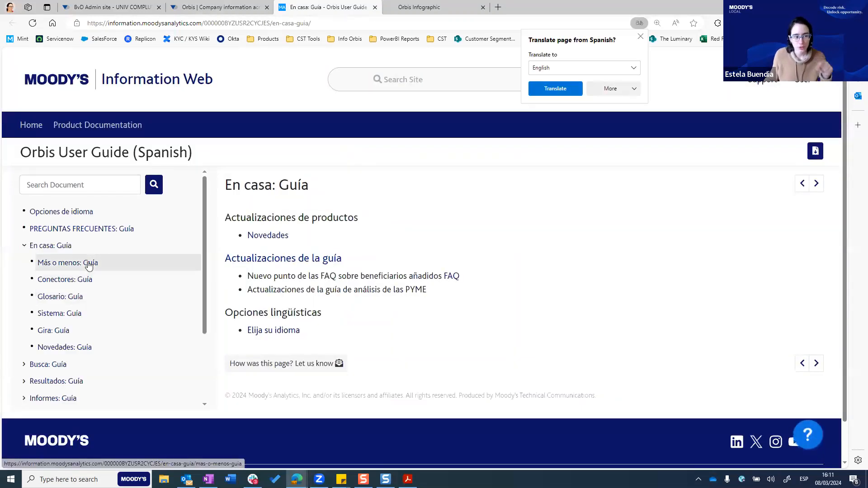
# Open the "Búsqueda de texto libre: Guía" topic under "Busca: Guía" and read through to its proximity search examples
pyautogui.scroll(-3, 89, 266)
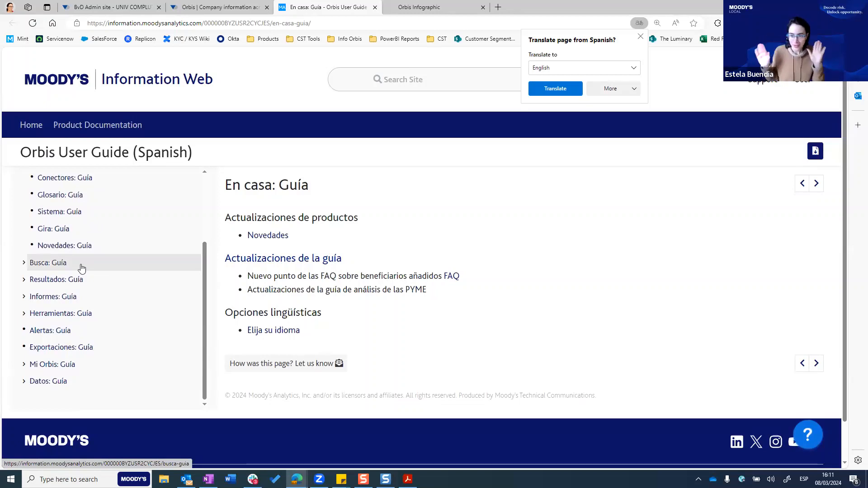
pyautogui.click(23, 266)
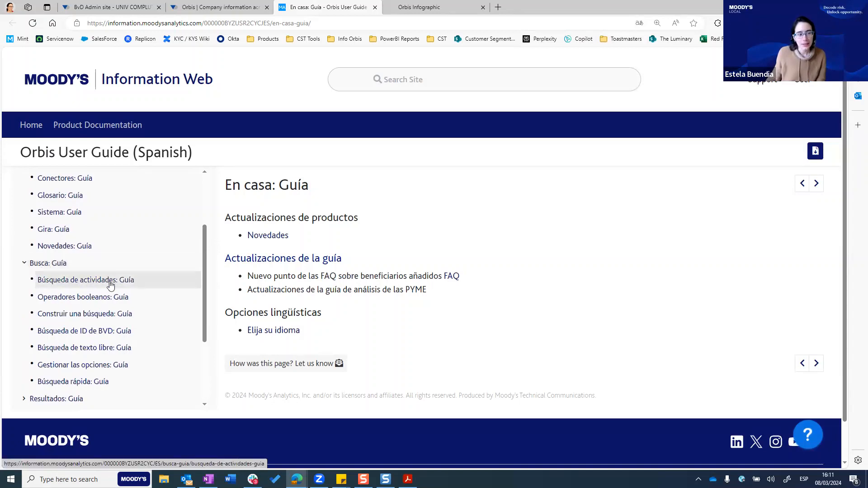
pyautogui.scroll(-2, 82, 357)
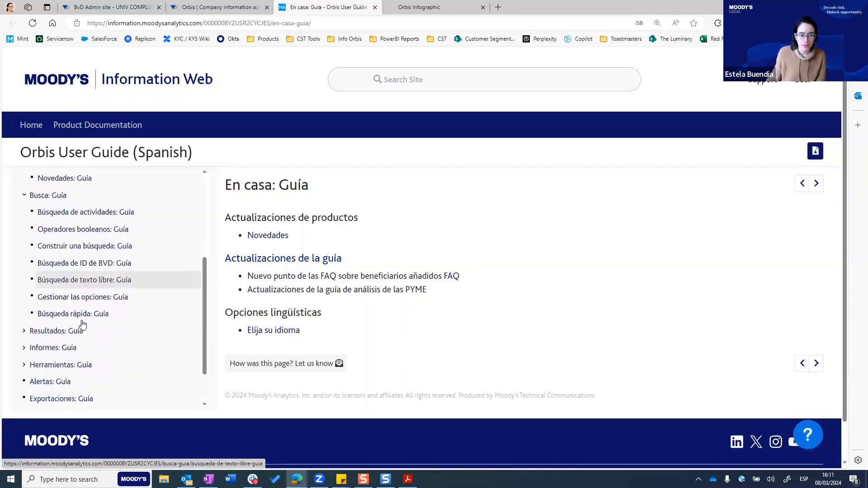
pyautogui.click(76, 275)
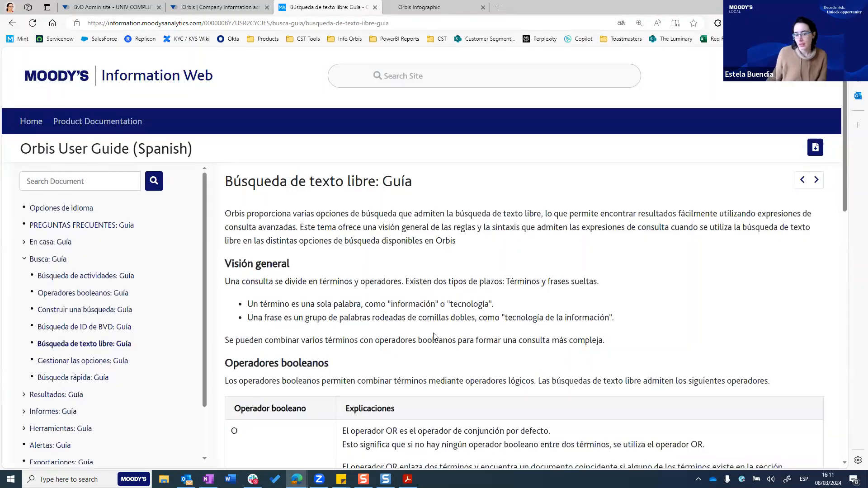
pyautogui.scroll(-15, 433, 337)
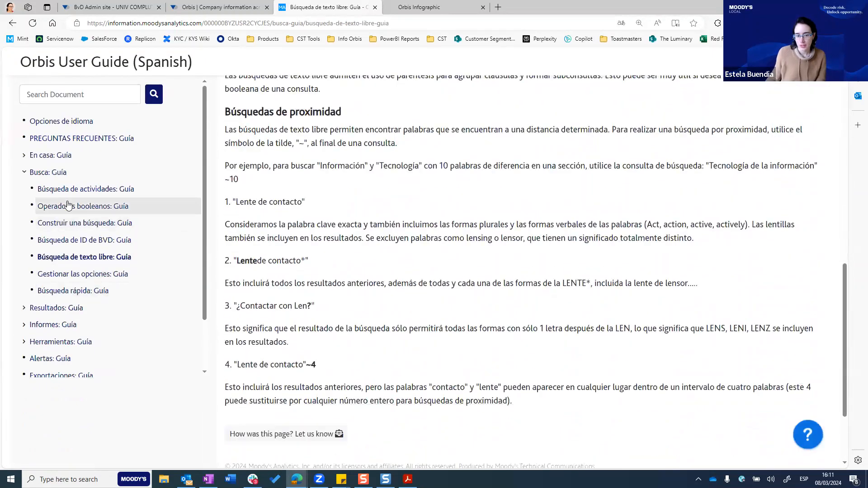
pyautogui.scroll(-2, 66, 240)
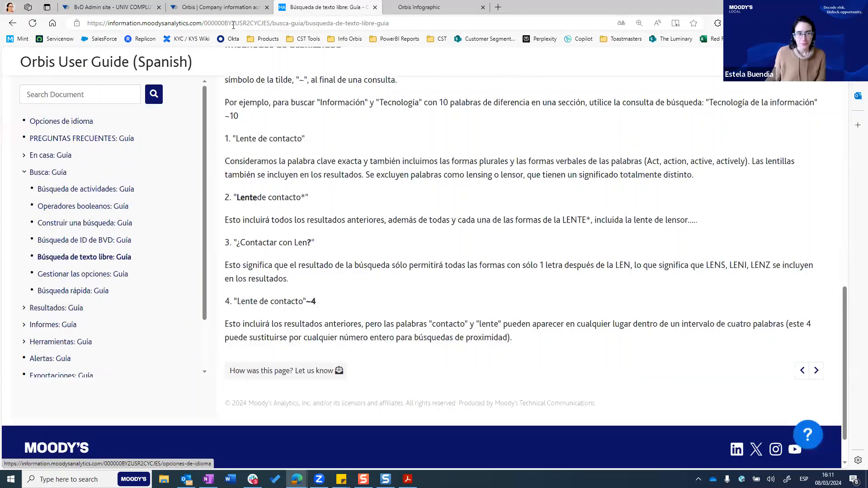
# Return to the Orbis company search page and look over the company finder and its saved entries
pyautogui.click(231, 7)
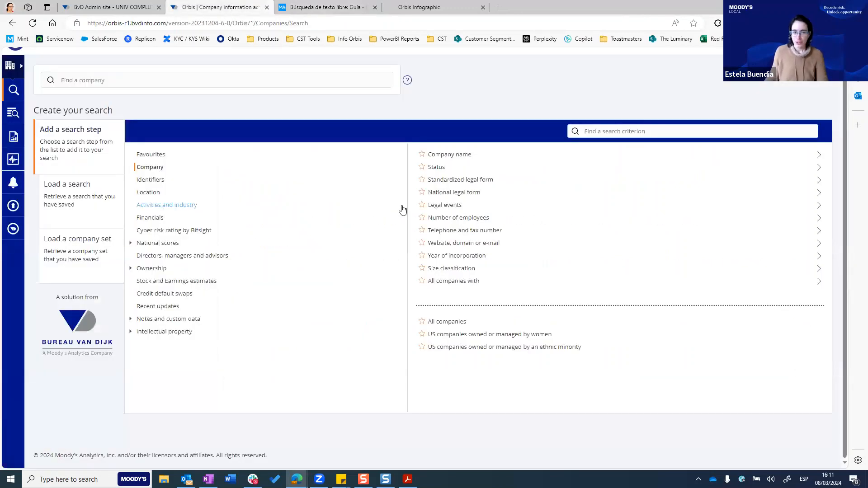
pyautogui.scroll(1, 402, 208)
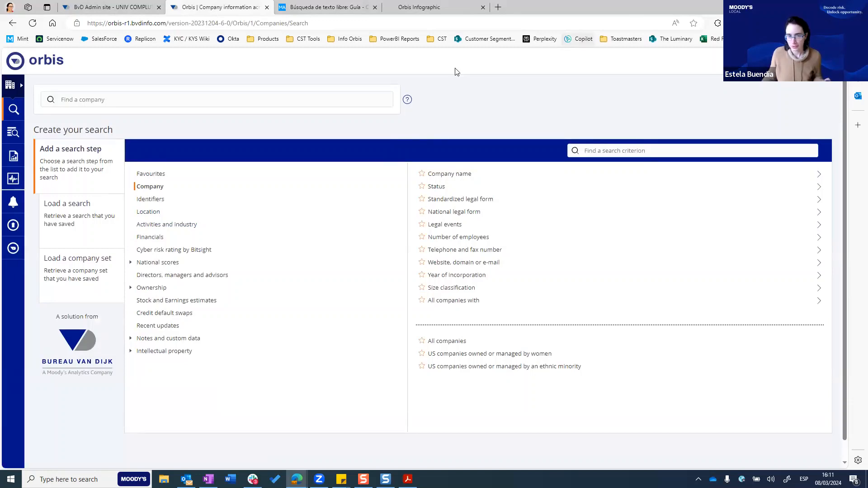
pyautogui.click(132, 96)
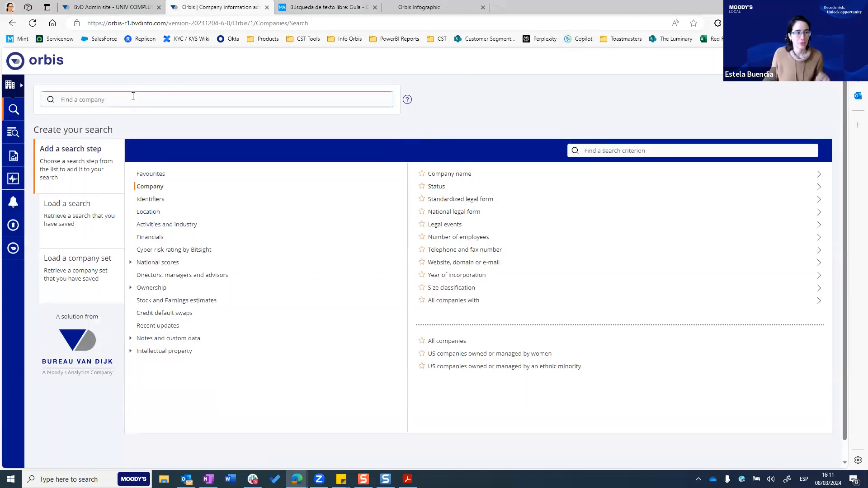
pyautogui.click(10, 82)
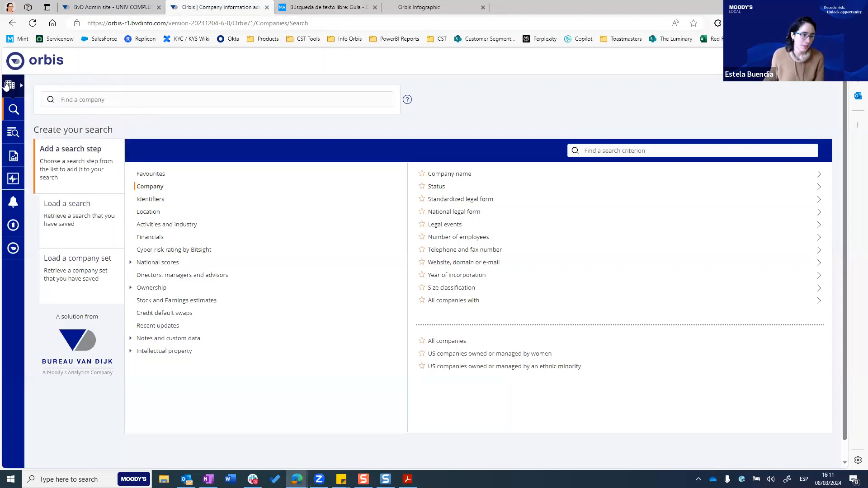
pyautogui.click(8, 85)
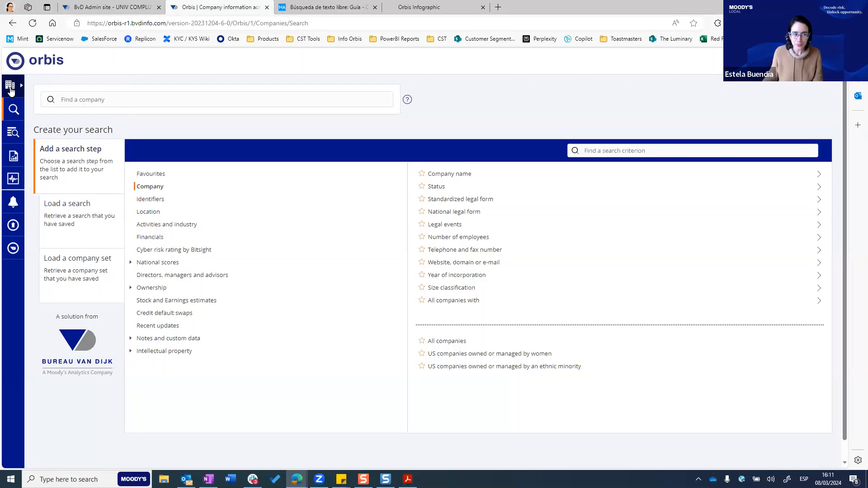
pyautogui.click(69, 98)
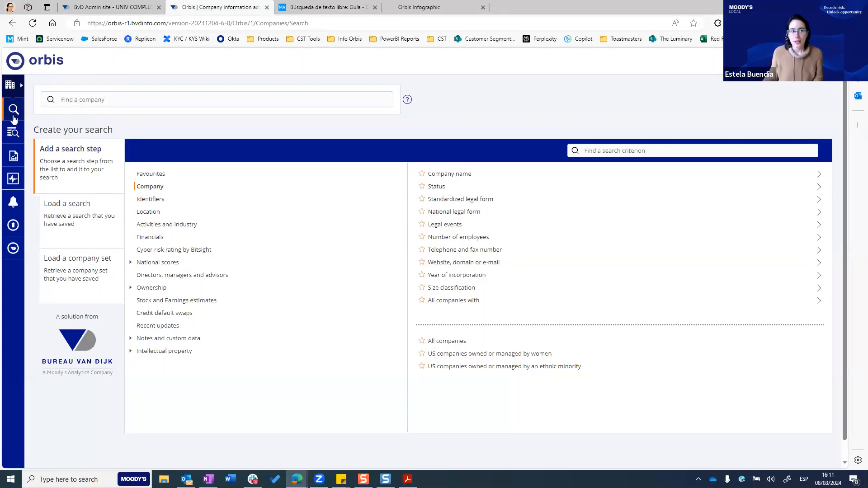
pyautogui.click(103, 100)
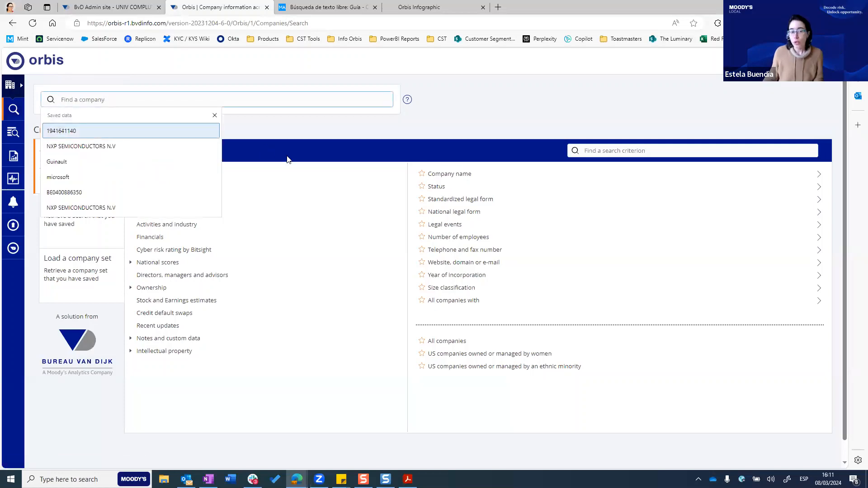
pyautogui.click(294, 121)
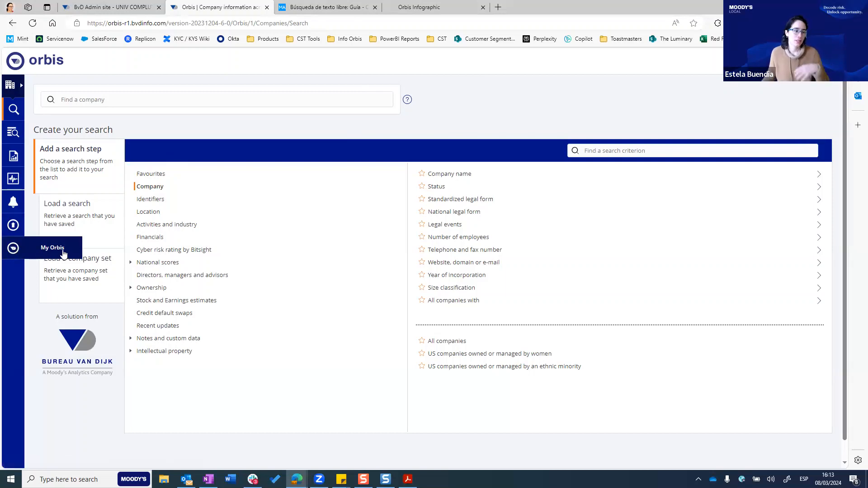
# Look up "cocacola" in the company finder, look over the suggested companies and dismiss them
pyautogui.click(96, 100)
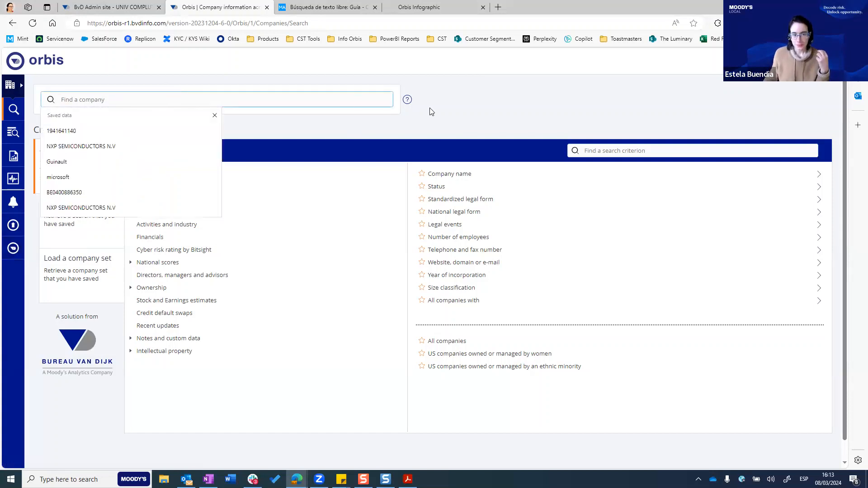
pyautogui.click(466, 117)
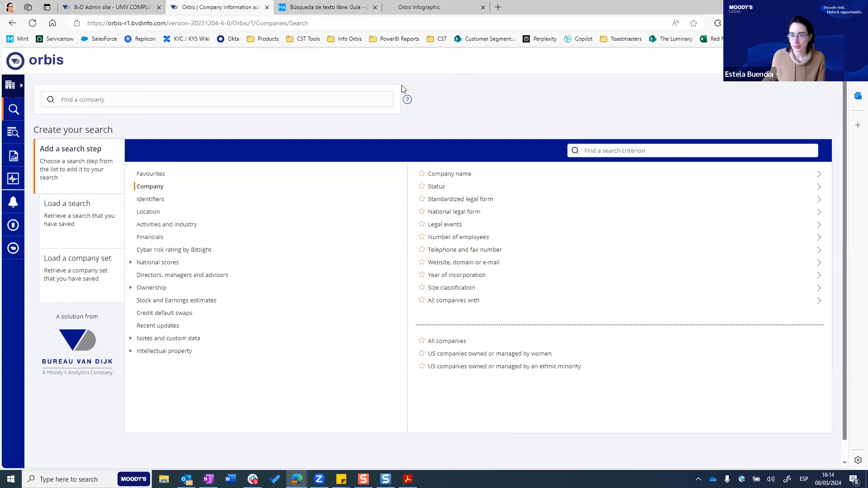
pyautogui.click(258, 95)
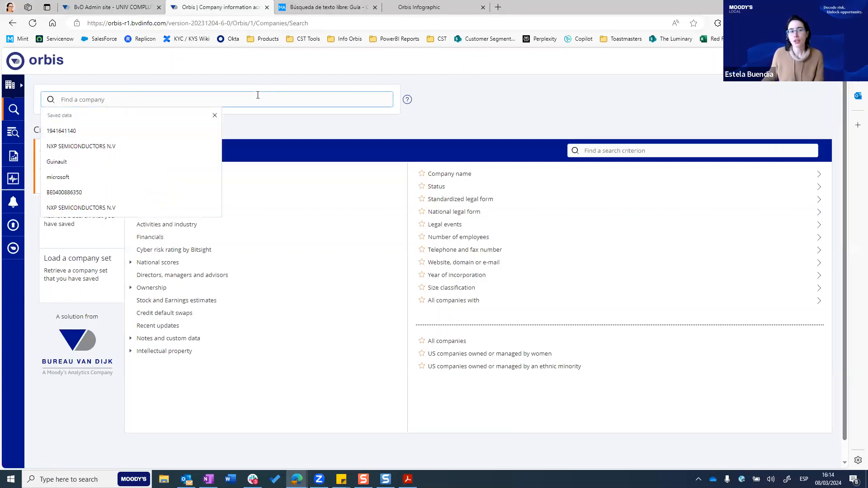
pyautogui.click(365, 135)
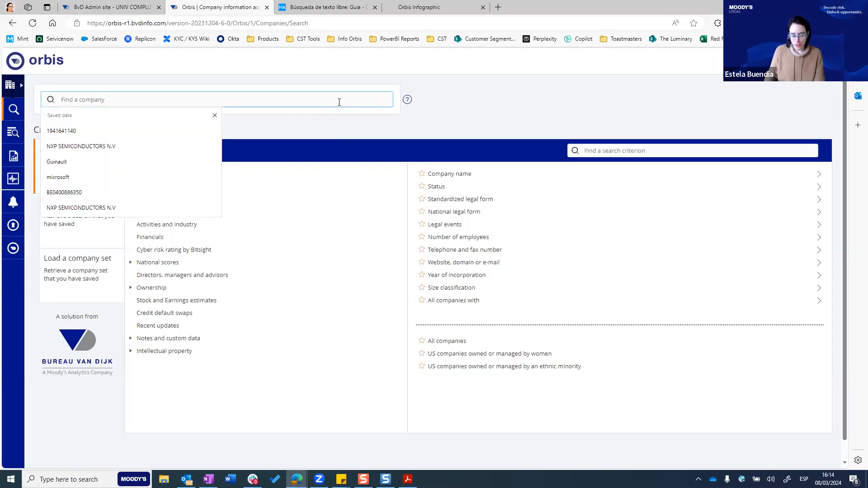
pyautogui.write('cocacola')
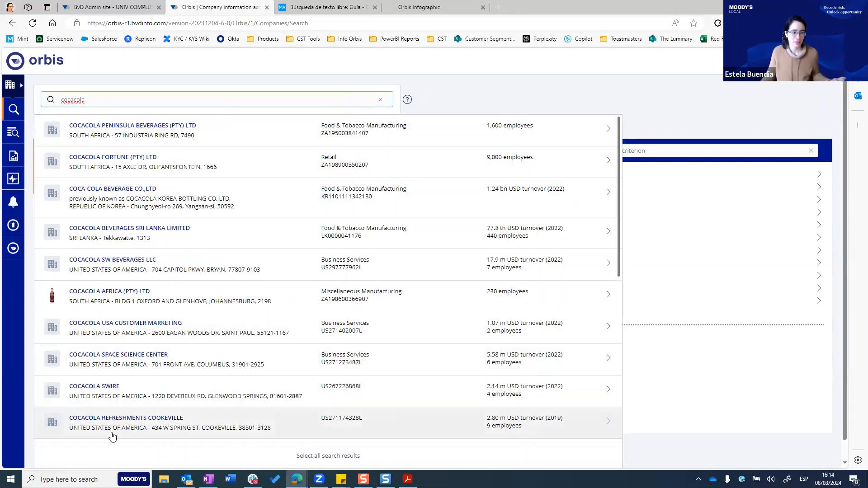
pyautogui.click(430, 93)
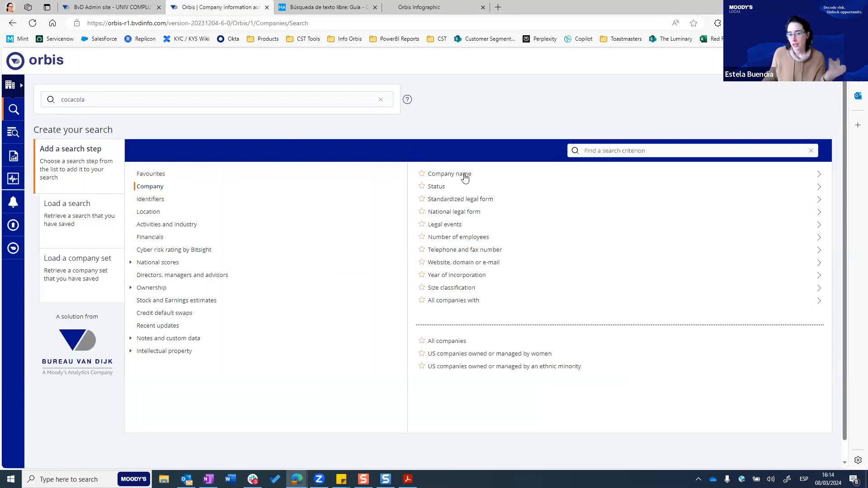
# Add a location search step by world region, country or region in country that limits the companies to Spain
pyautogui.click(201, 208)
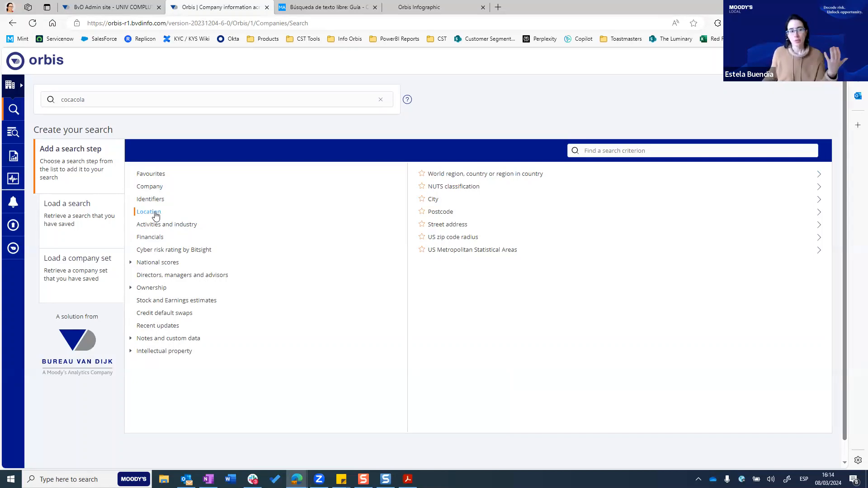
pyautogui.click(453, 175)
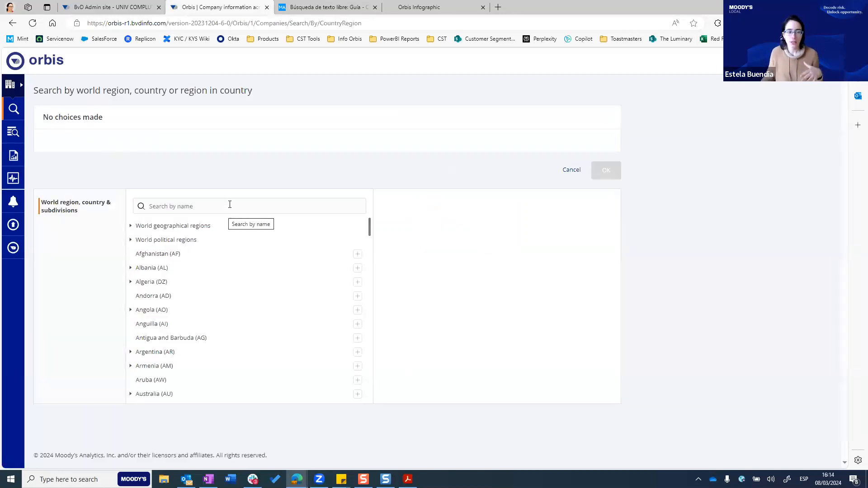
pyautogui.click(230, 203)
pyautogui.click(231, 203)
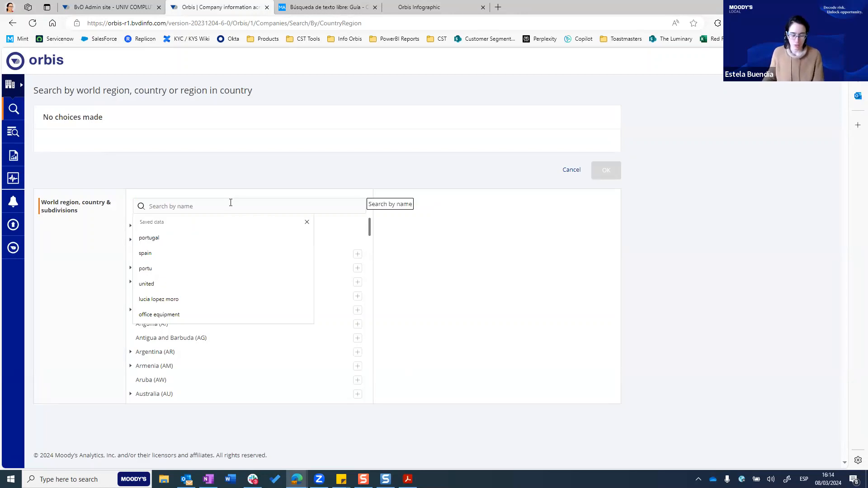
pyautogui.write('spain')
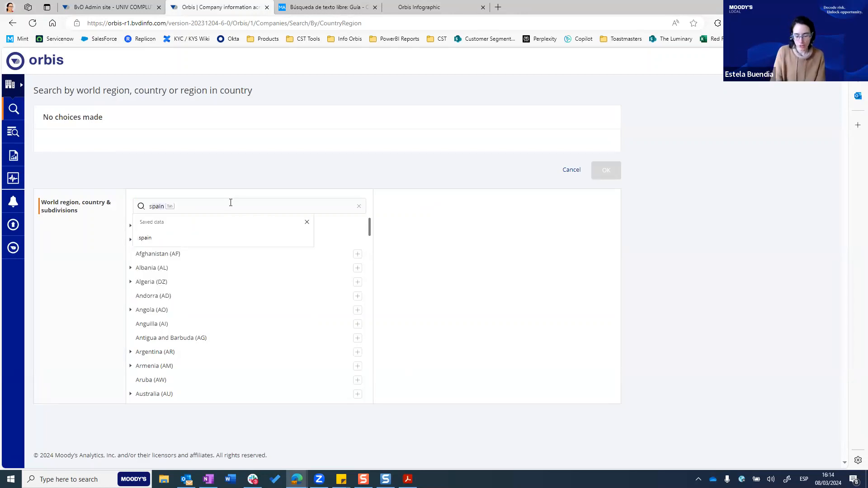
pyautogui.write('n')
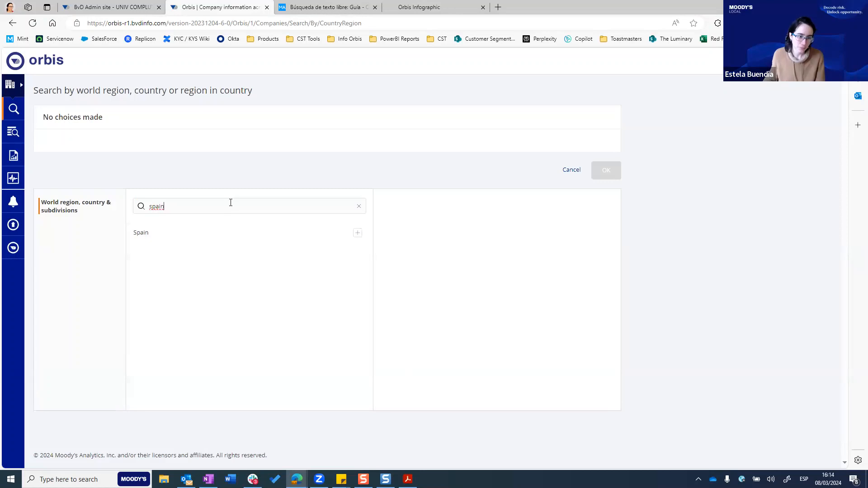
pyautogui.click(356, 233)
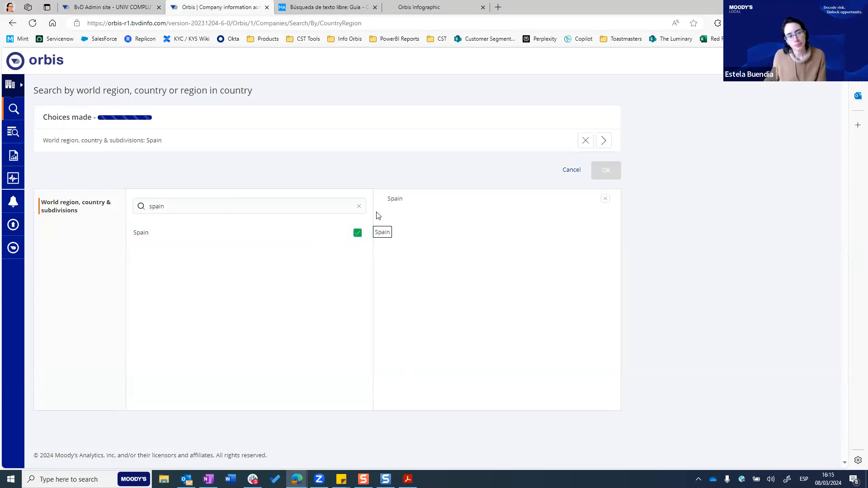
pyautogui.click(606, 170)
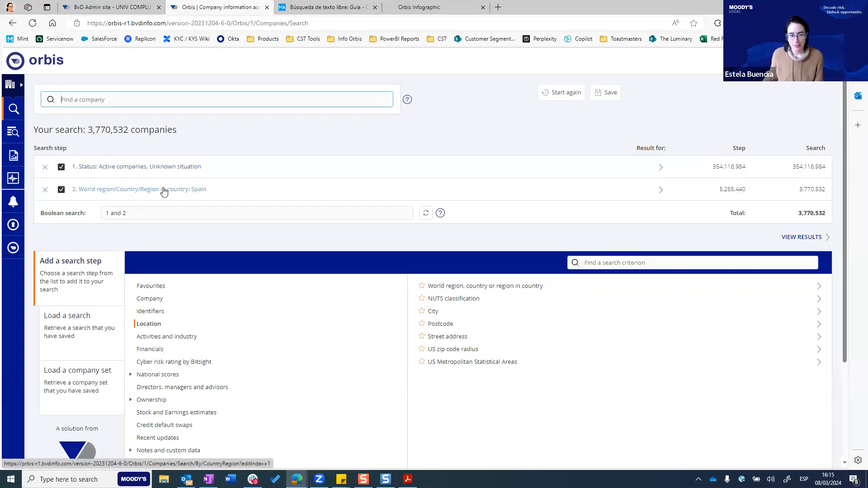
# Start an industry classifications search step and compare the US SIC code list with NACE Rev. 2
pyautogui.scroll(-2, 167, 194)
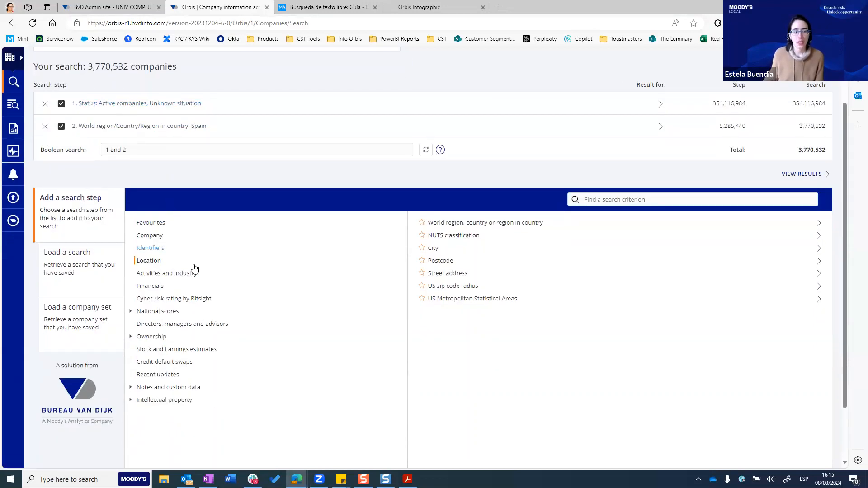
pyautogui.click(158, 274)
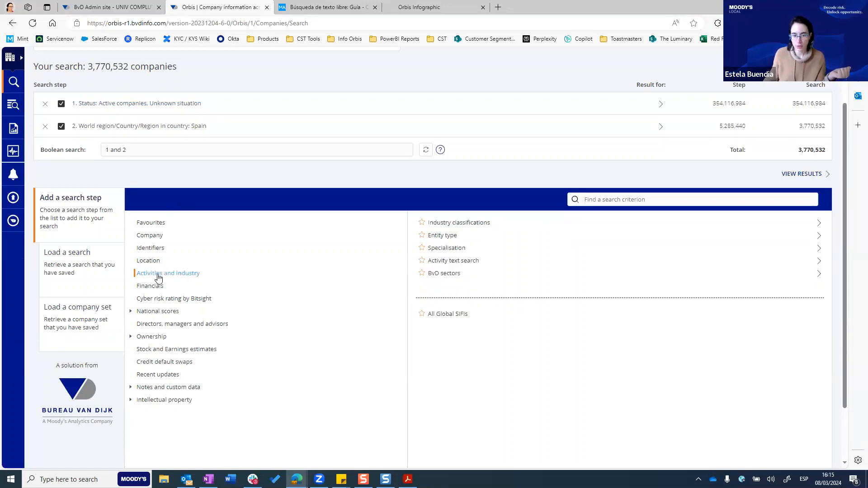
pyautogui.click(451, 227)
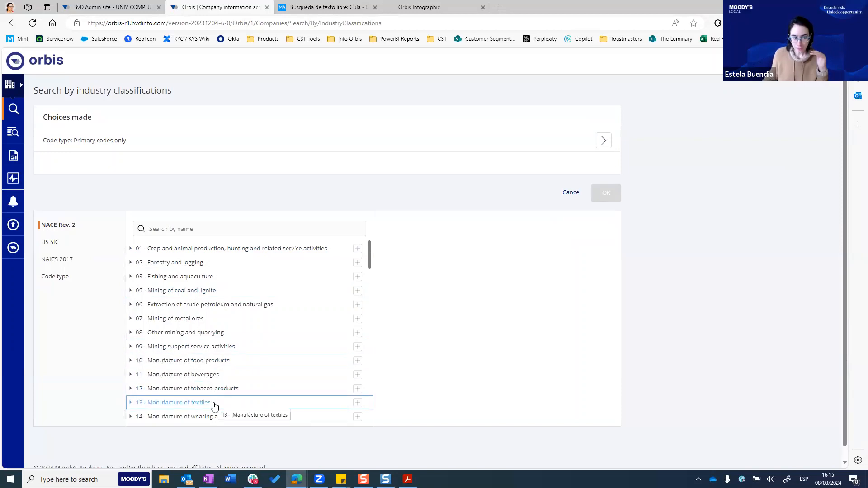
pyautogui.click(48, 246)
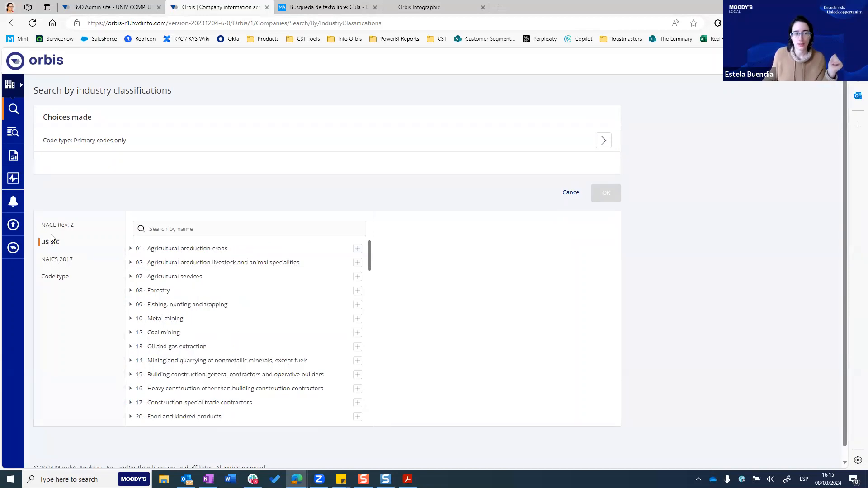
pyautogui.click(49, 227)
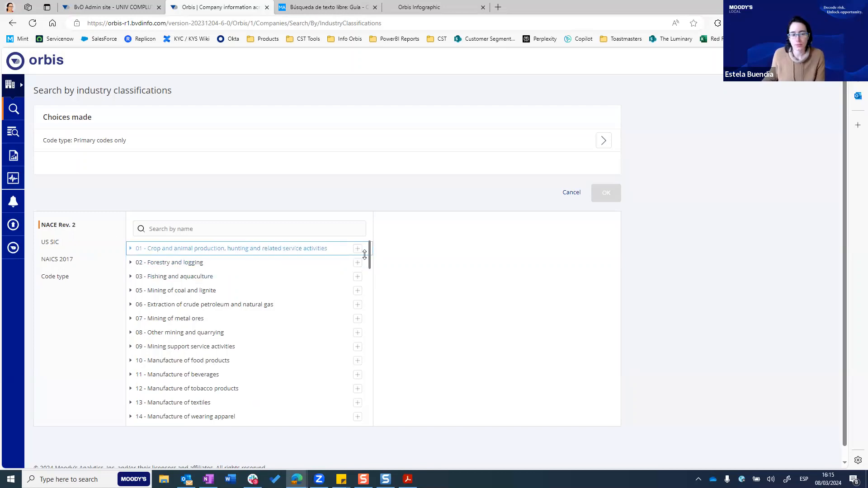
# Add the NACE Rev. 2 class "291 - Manufacture of motor vehicles" from division 29 as a search step
pyautogui.moveTo(369, 256); pyautogui.dragTo(370, 295)
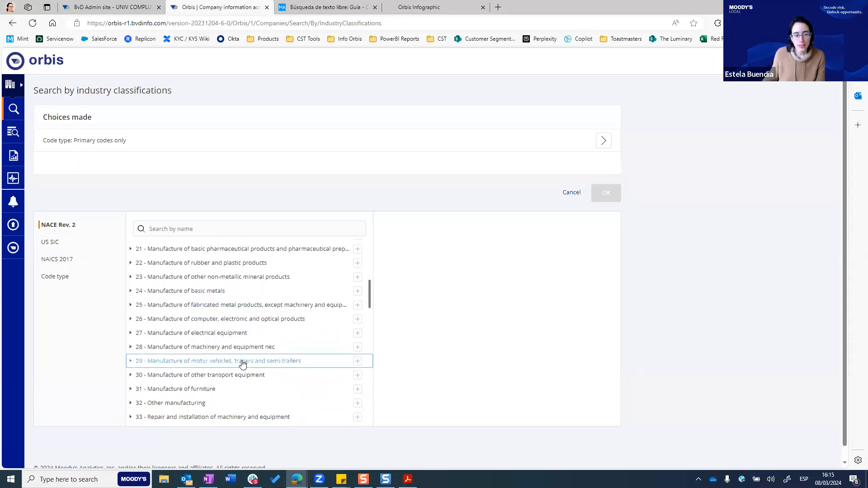
pyautogui.click(129, 361)
pyautogui.scroll(-1, 145, 367)
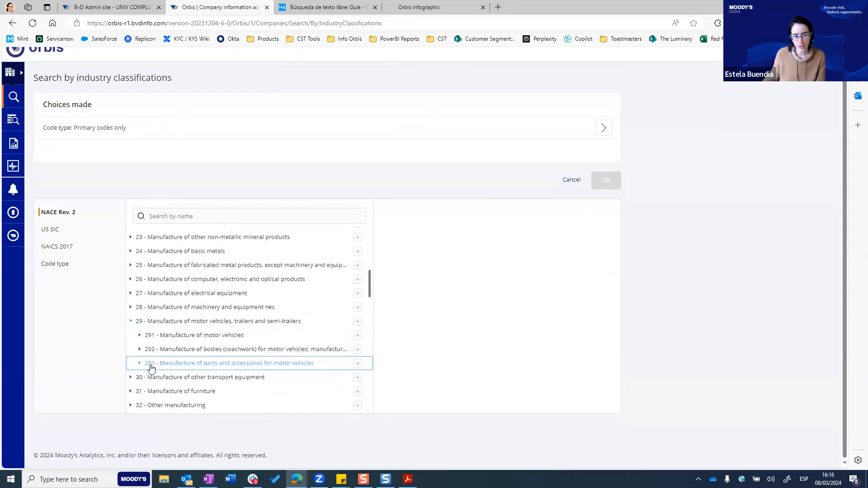
pyautogui.click(357, 336)
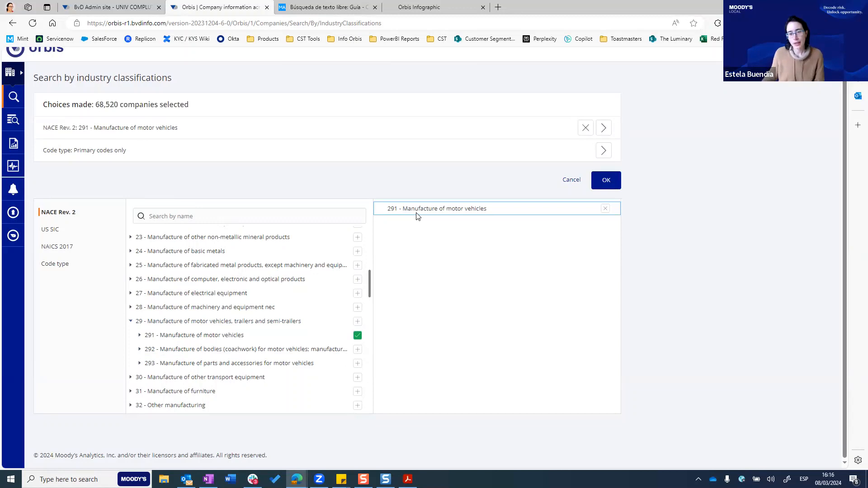
pyautogui.scroll(1, 415, 267)
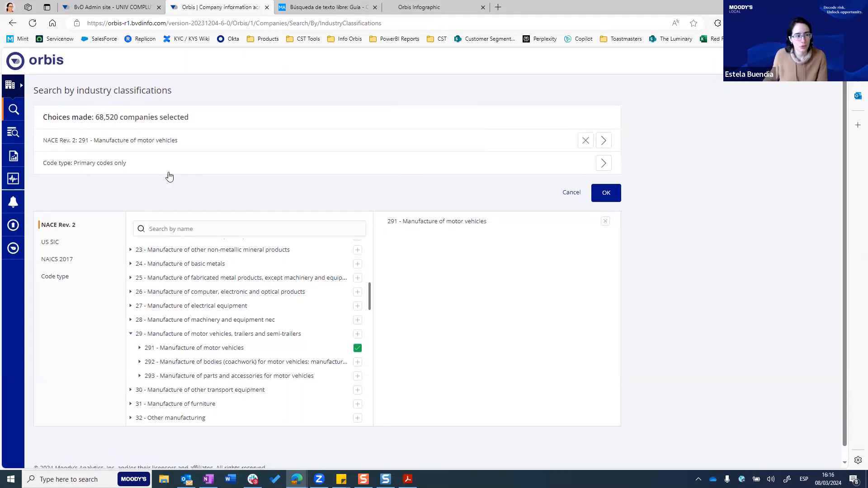
pyautogui.click(605, 194)
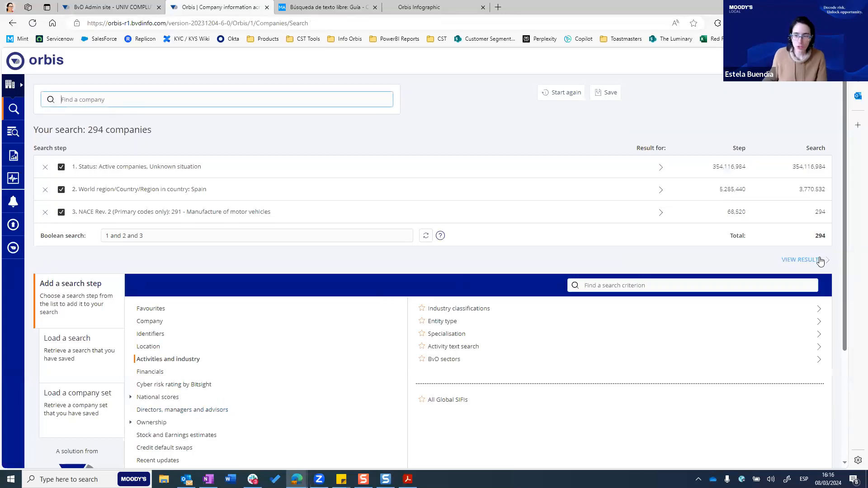
# Review the search strategy's steps and company total, and look over the other criteria categories available for further search steps
pyautogui.doubleClick(824, 237)
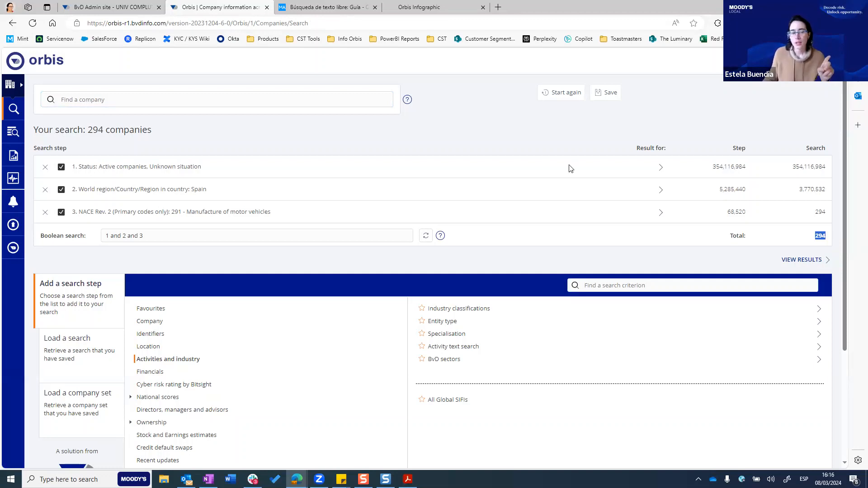
pyautogui.scroll(-2, 571, 168)
pyautogui.scroll(2, 570, 168)
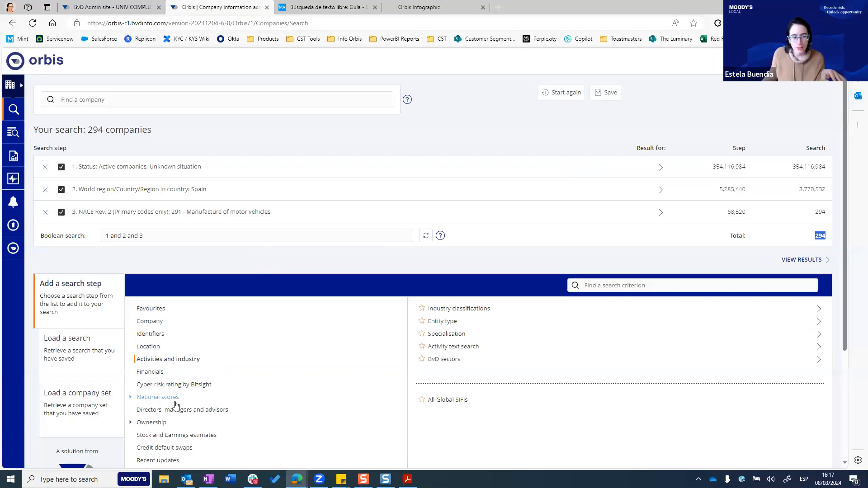
pyautogui.scroll(-1, 175, 406)
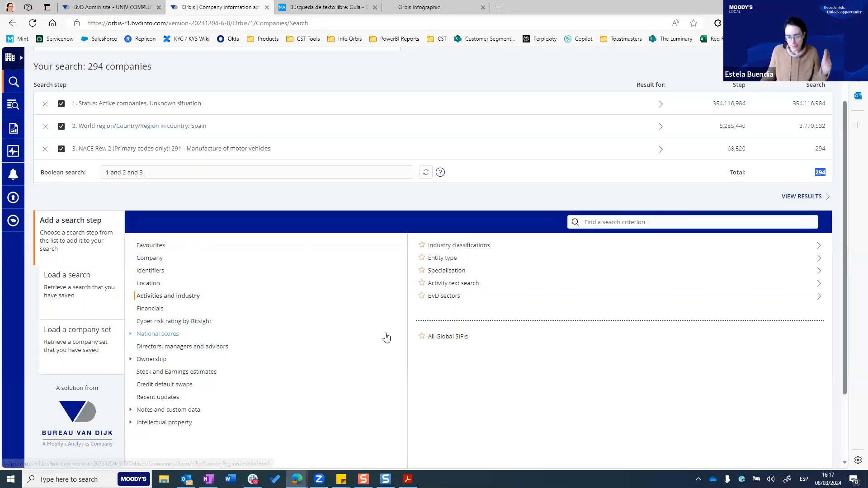
pyautogui.scroll(1, 387, 338)
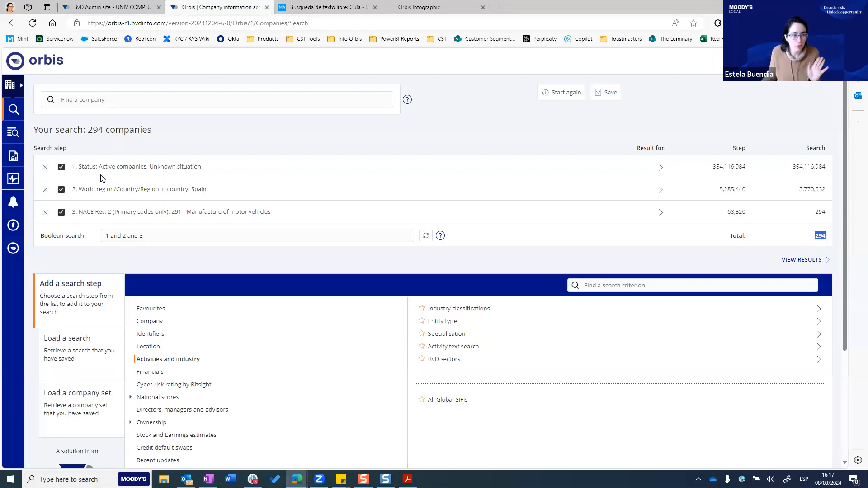
# Save the current search strategy as a new search named "Companies Spain Car industry"
pyautogui.click(607, 96)
pyautogui.click(456, 234)
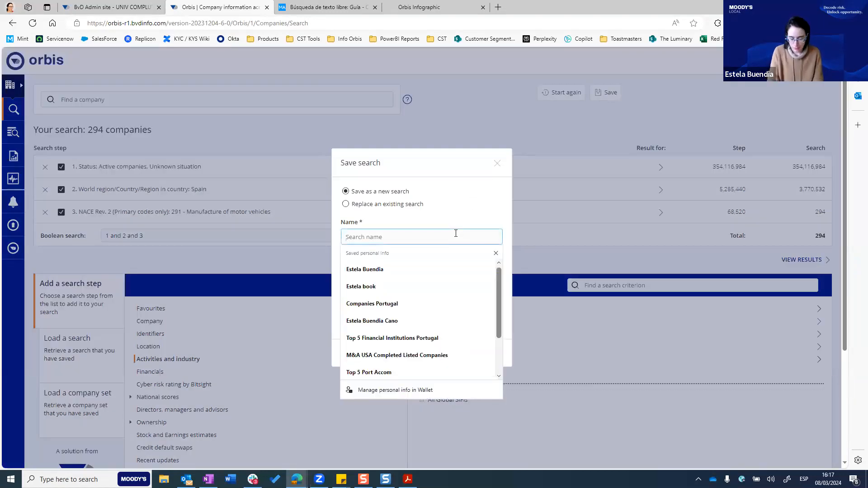
pyautogui.write('Companies ')
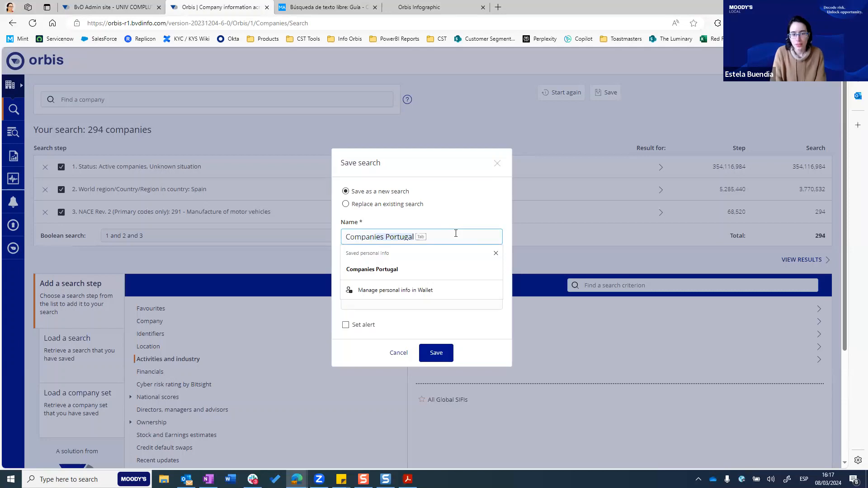
pyautogui.write('Spaine')
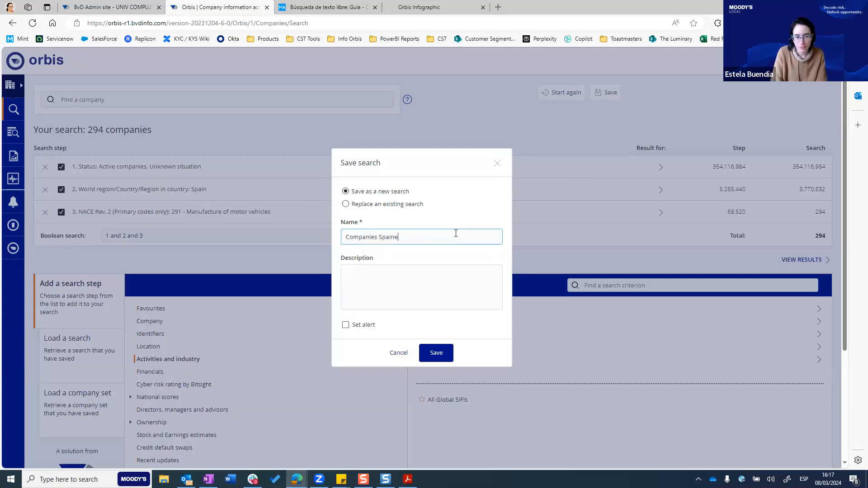
pyautogui.press('BackSpace')
pyautogui.write(' Car')
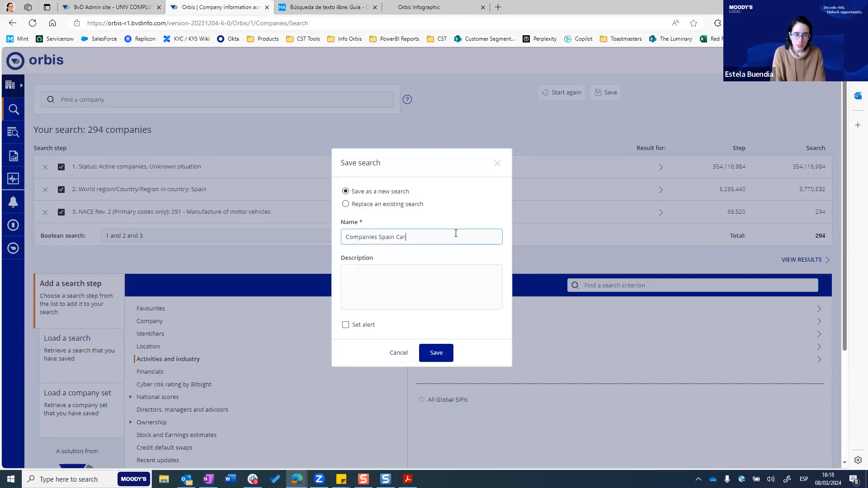
pyautogui.write(' industry')
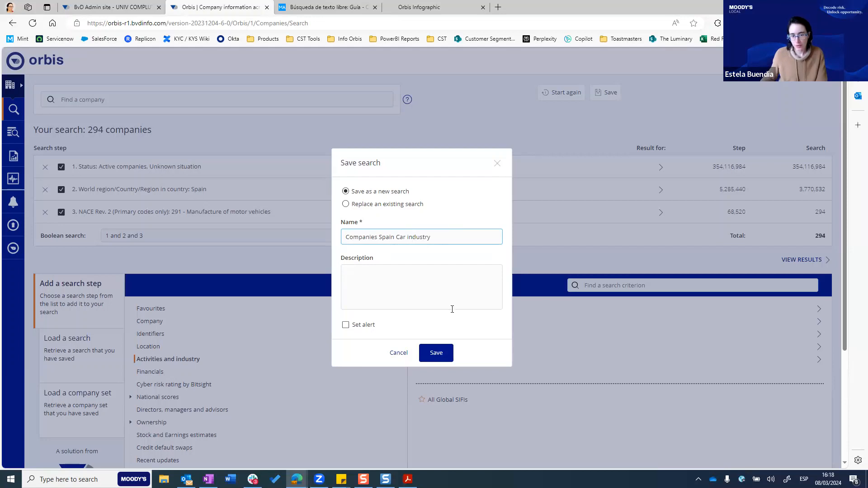
pyautogui.click(430, 354)
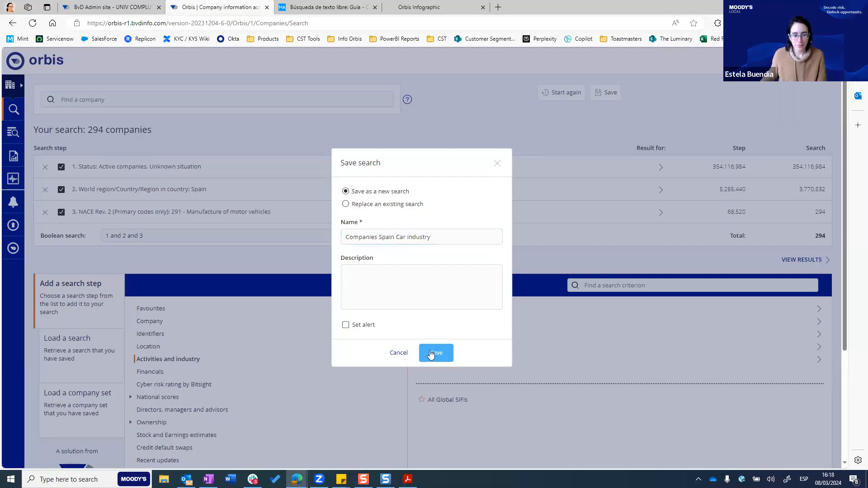
# Load the saved search "Companies Spain Car industry", replacing the current search
pyautogui.click(89, 346)
pyautogui.click(46, 289)
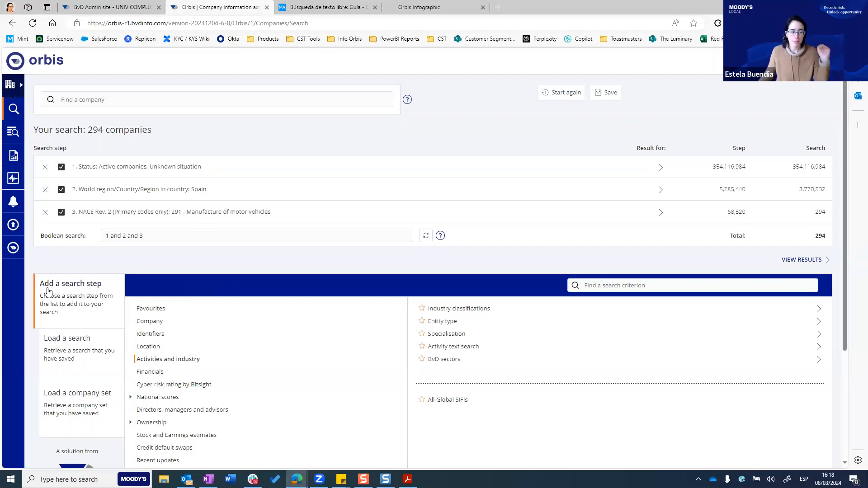
pyautogui.scroll(-3, 180, 323)
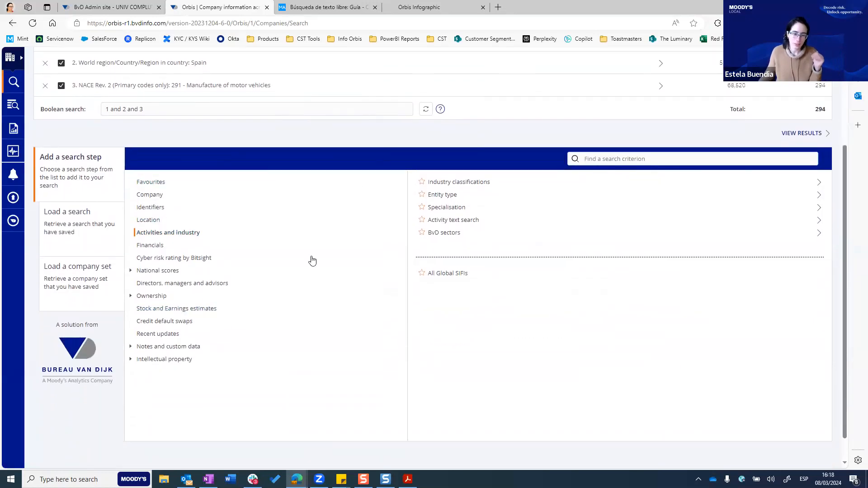
pyautogui.click(88, 236)
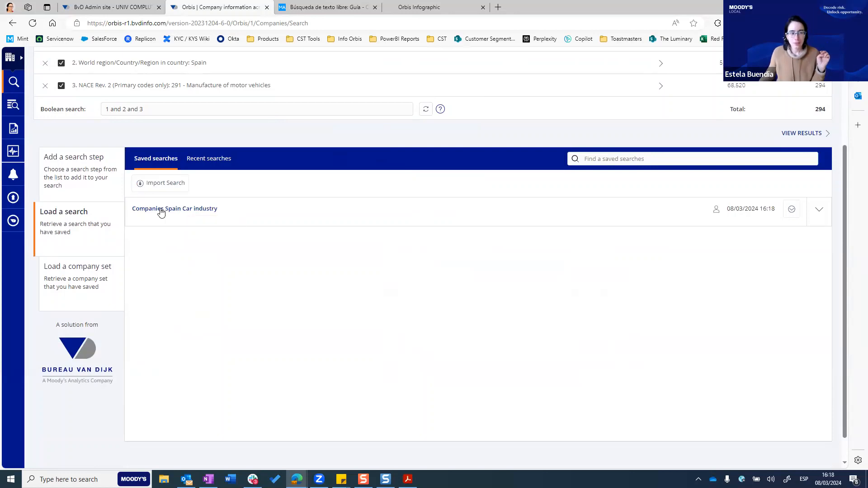
pyautogui.click(160, 210)
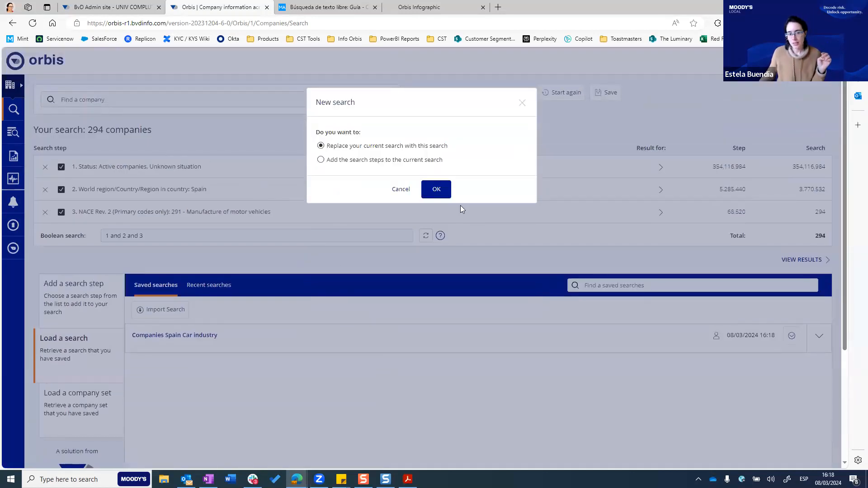
pyautogui.click(436, 189)
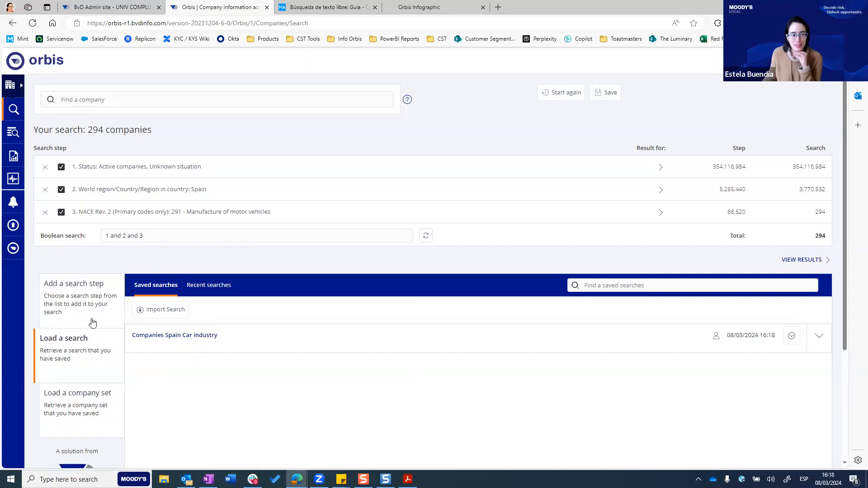
# Show the search's results list and narrow its Company name and Flags columns
pyautogui.click(796, 264)
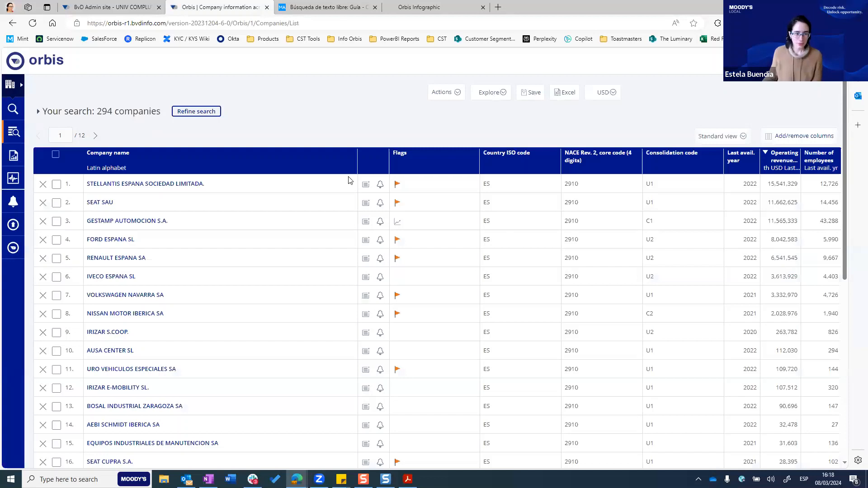
pyautogui.moveTo(356, 162)
pyautogui.moveTo(356, 162); pyautogui.dragTo(217, 167)
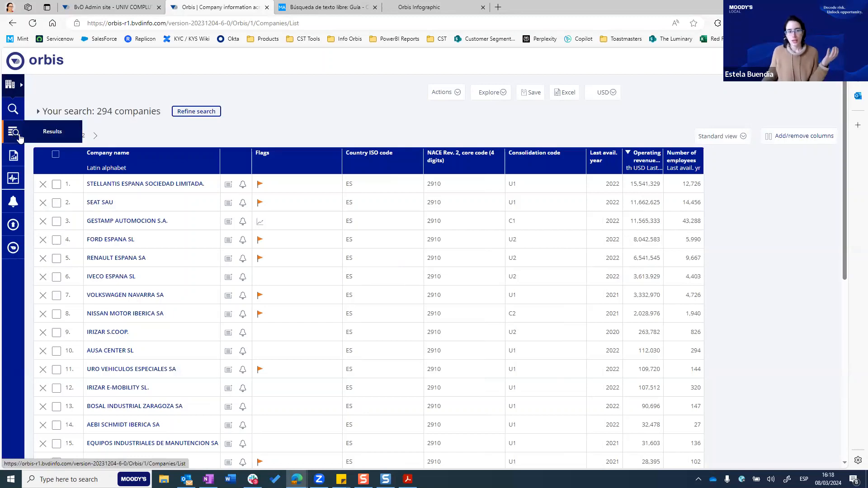
pyautogui.moveTo(339, 164); pyautogui.dragTo(300, 164)
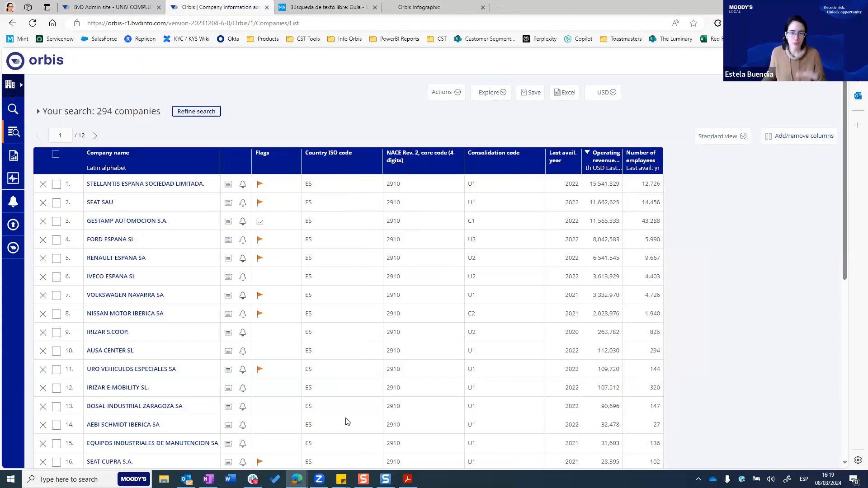
pyautogui.click(316, 155)
pyautogui.click(320, 153)
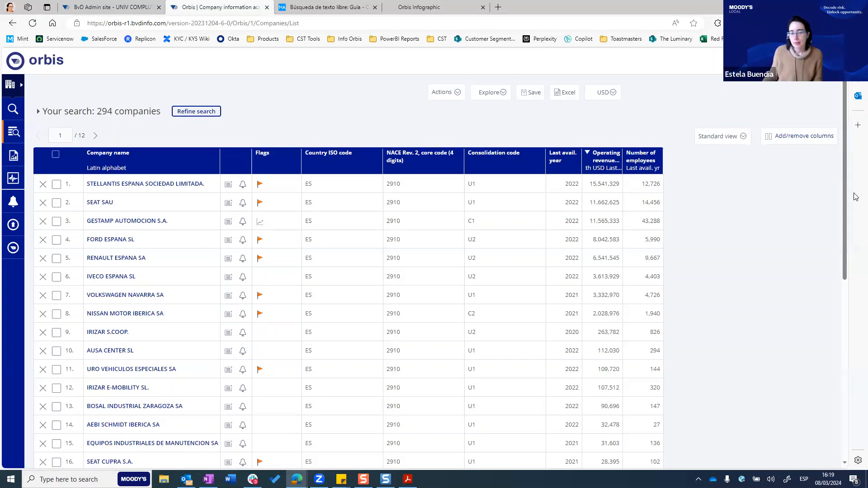
# Edit the results list's columns and remove the Flags column from the selection
pyautogui.click(778, 140)
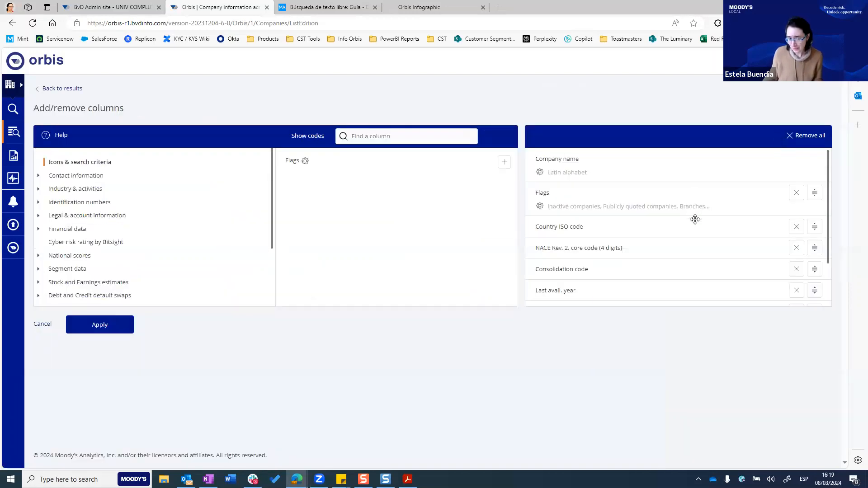
pyautogui.scroll(-1, 759, 227)
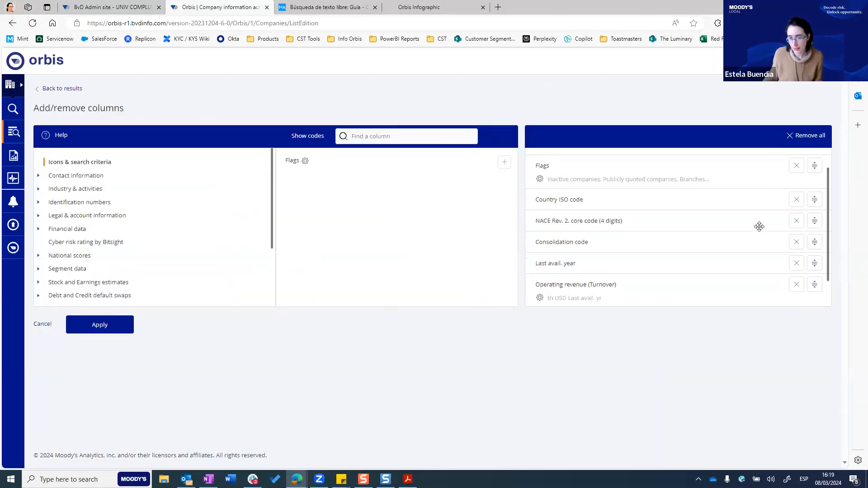
pyautogui.scroll(1, 761, 223)
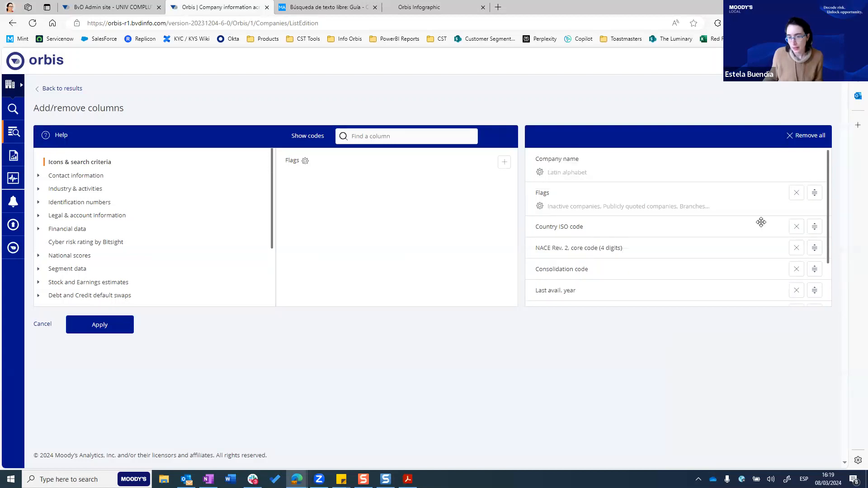
pyautogui.click(796, 194)
pyautogui.scroll(-2, 661, 237)
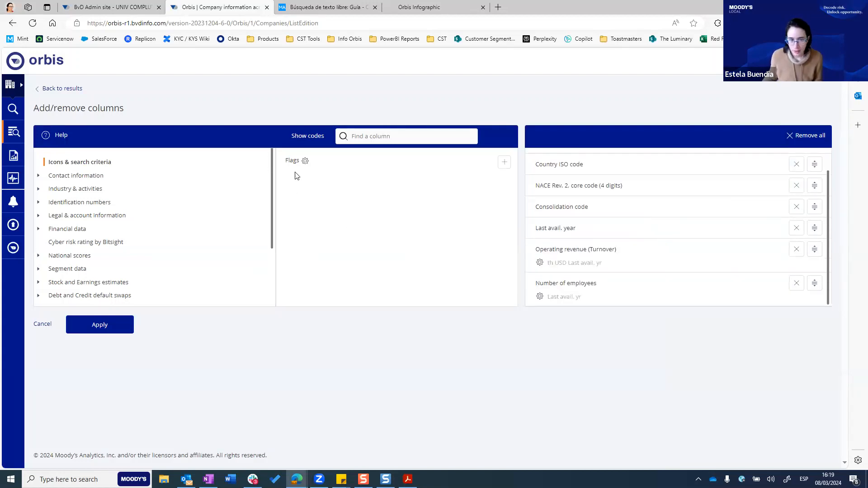
# Find the City column, add it displayed in Latin alphabet, and apply the column changes to the results list
pyautogui.click(367, 134)
pyautogui.write('d')
pyautogui.write('ity')
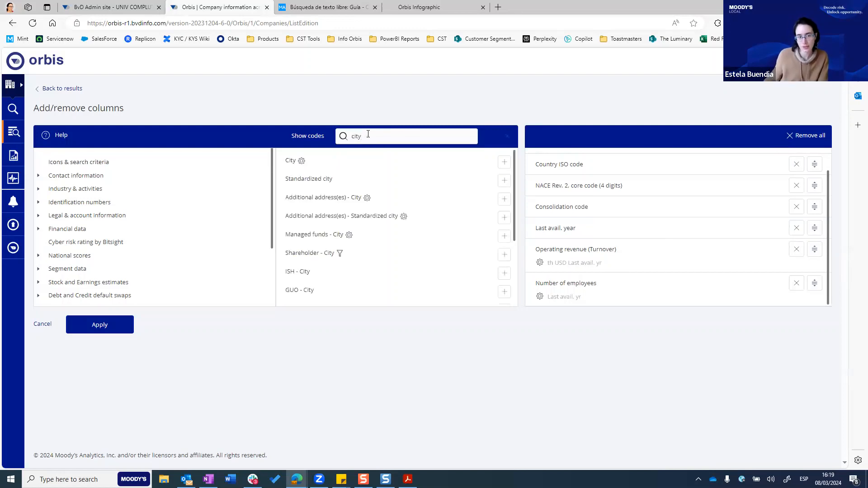
pyautogui.click(503, 162)
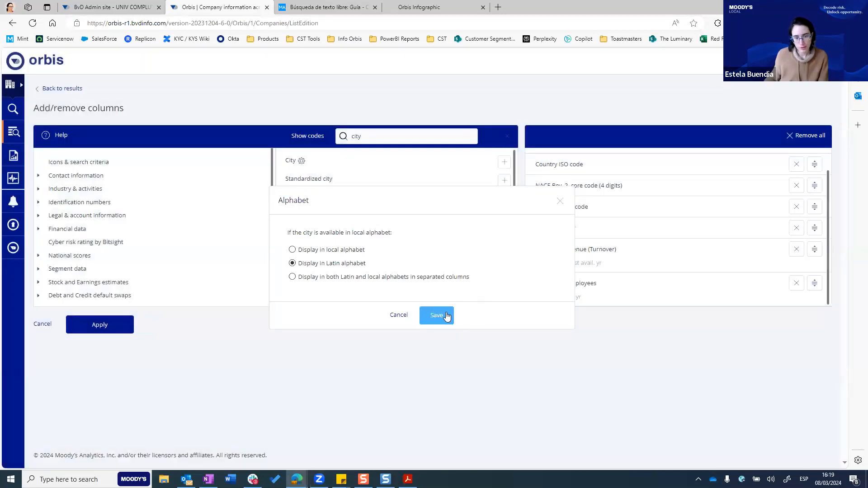
pyautogui.click(445, 316)
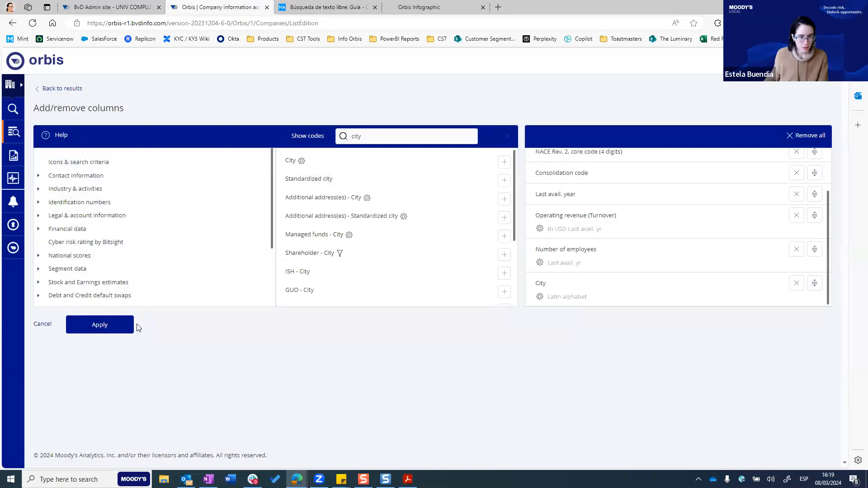
pyautogui.click(100, 325)
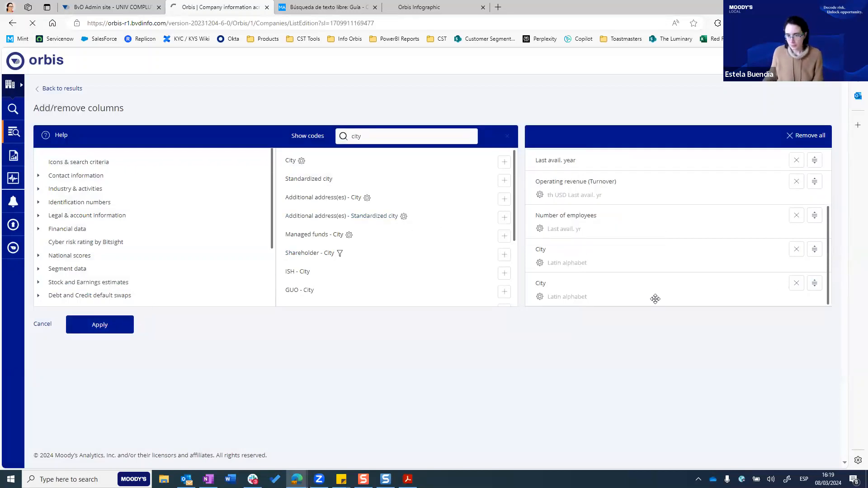
pyautogui.click(108, 328)
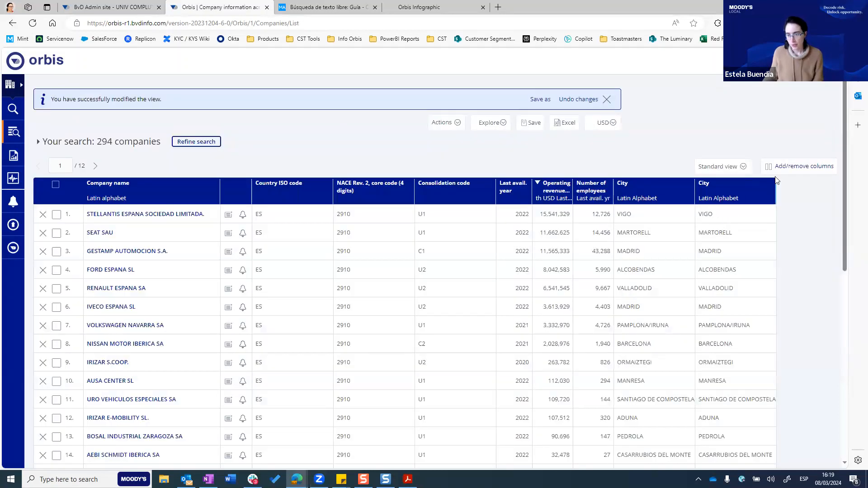
# Remove the duplicate City column from the results list and widen the Operating revenue (Turnover) column
pyautogui.click(780, 168)
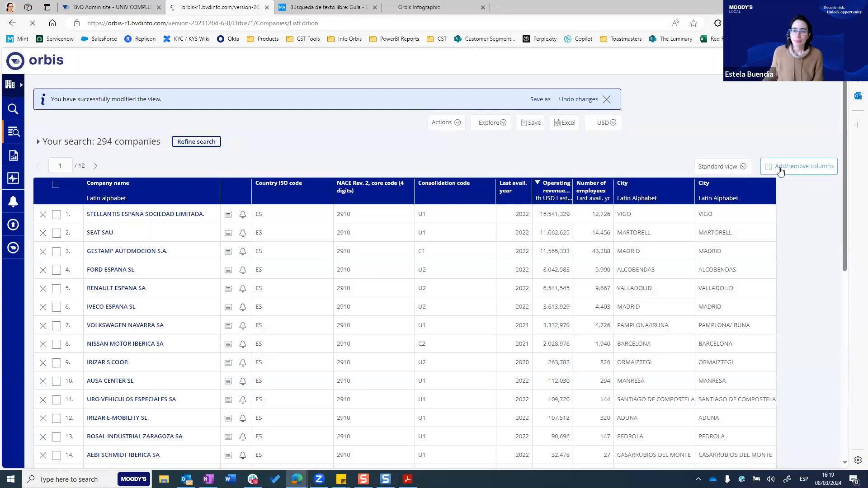
pyautogui.scroll(-3, 783, 298)
pyautogui.click(796, 283)
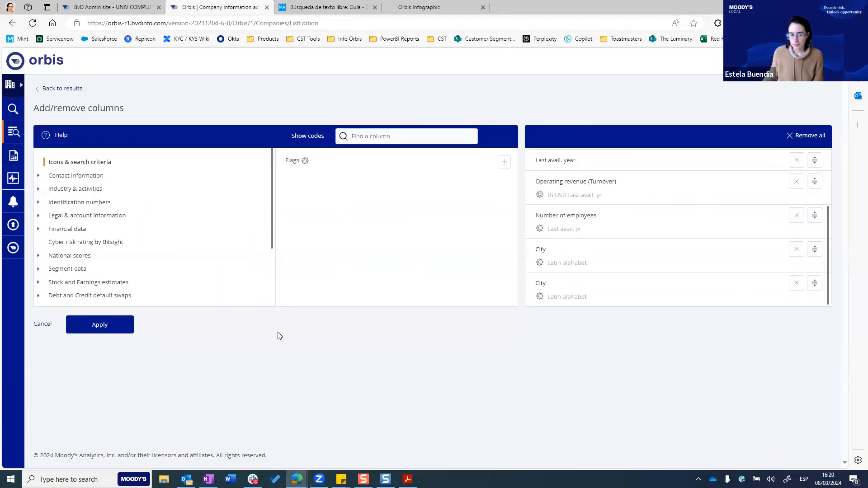
pyautogui.click(103, 323)
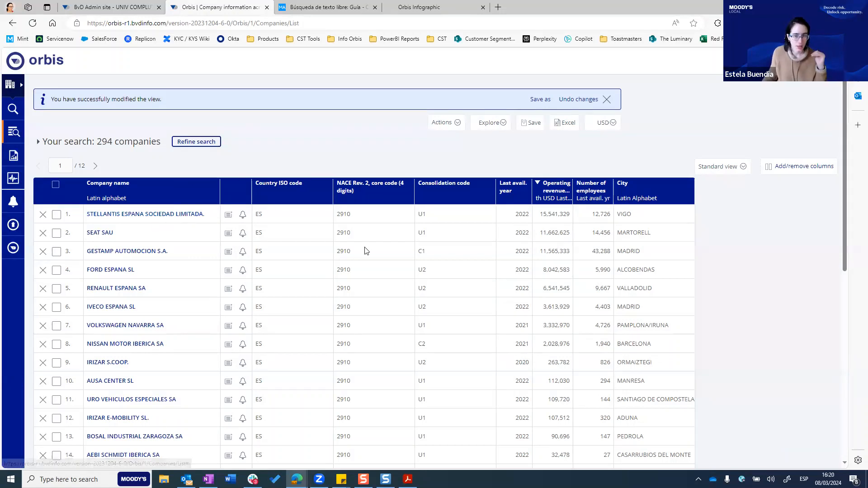
pyautogui.moveTo(572, 194); pyautogui.dragTo(618, 196)
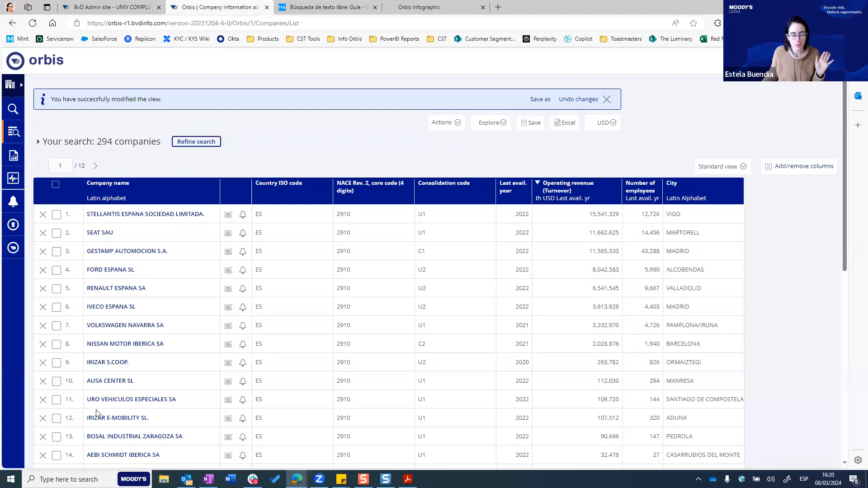
# Save all companies in the results as a new record set named "Companies Spain Car industry March 2"
pyautogui.click(532, 127)
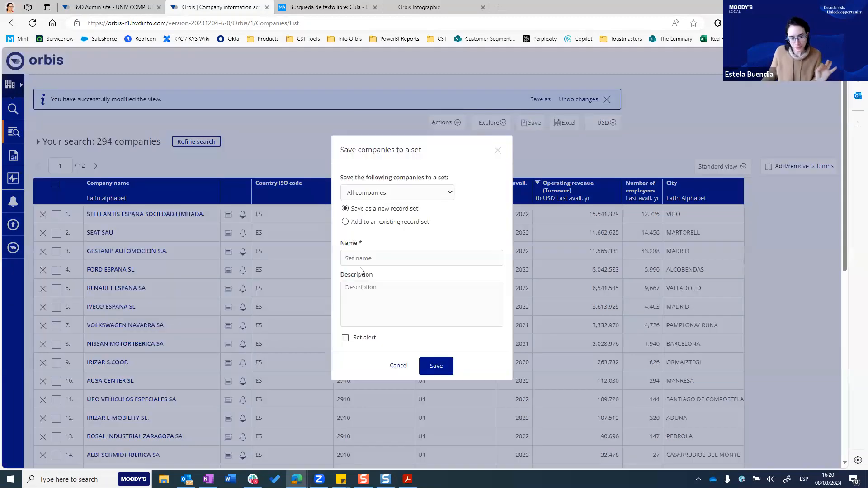
pyautogui.click(358, 256)
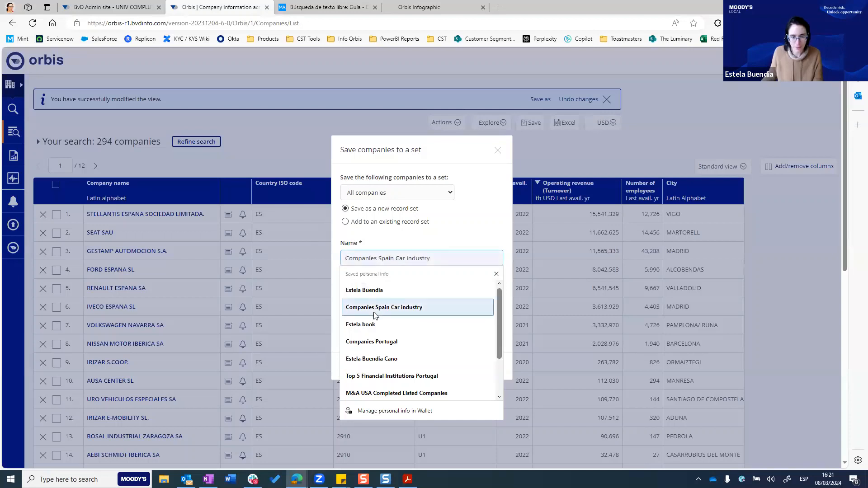
pyautogui.click(397, 307)
pyautogui.click(456, 259)
pyautogui.write('March 2')
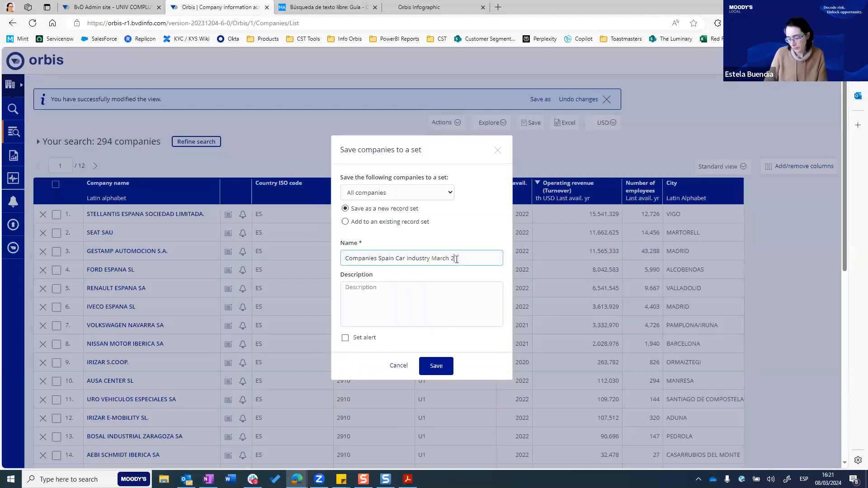
pyautogui.click(429, 368)
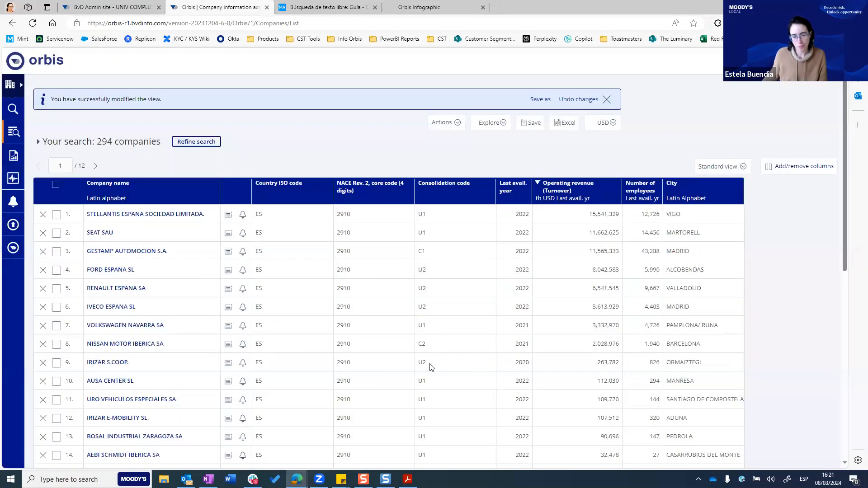
# Look over the Excel export options without exporting, and highlight the operating revenue of STELLANTIS ESPANA in the results list
pyautogui.click(207, 178)
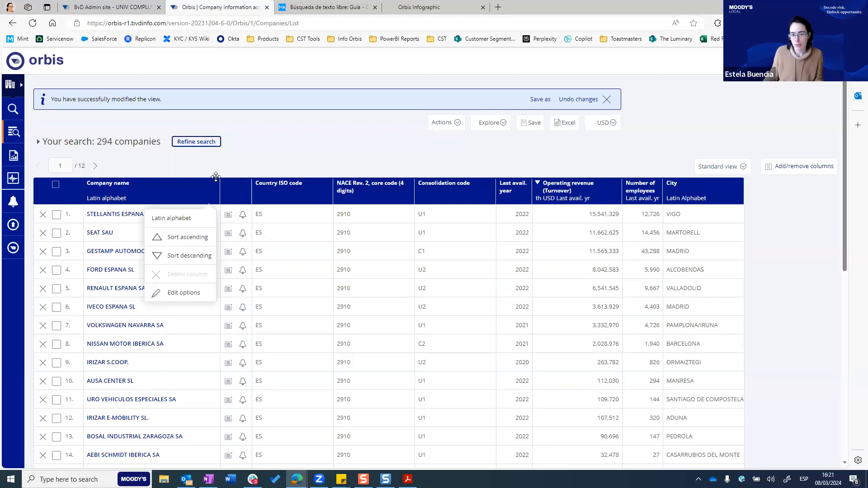
pyautogui.click(564, 129)
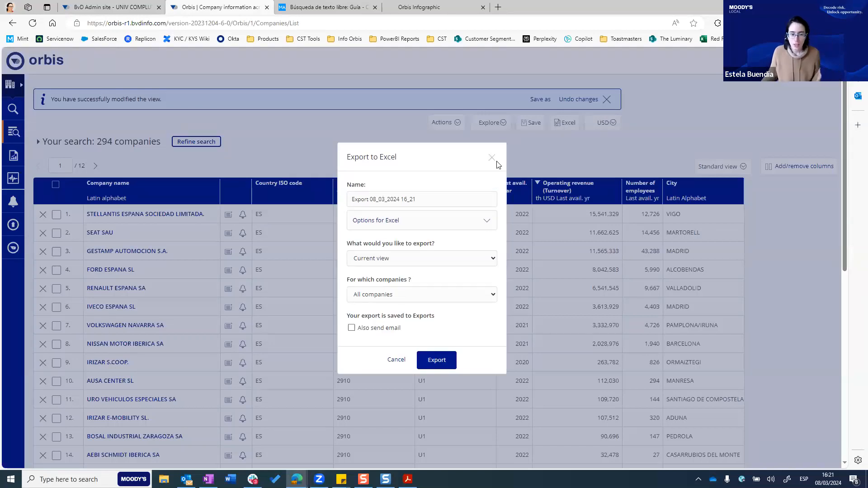
pyautogui.click(491, 157)
pyautogui.moveTo(589, 216); pyautogui.dragTo(619, 218)
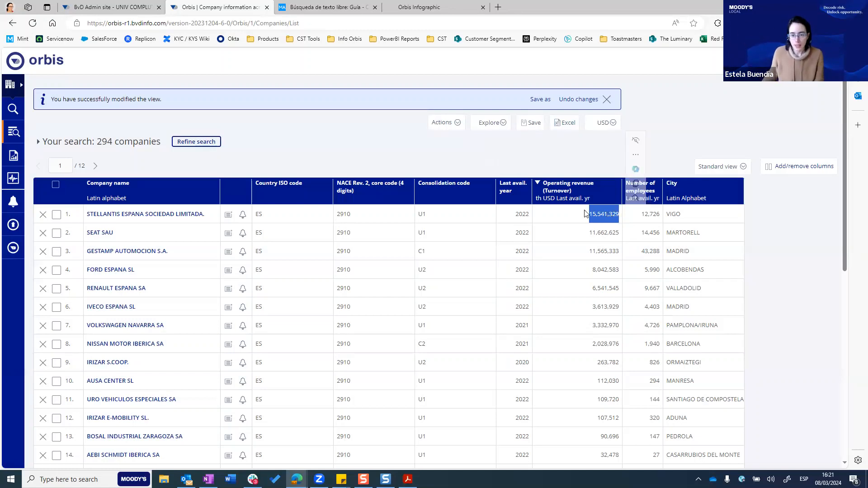
# Look over the saved searches and the saved company sets that can be loaded on the search page
pyautogui.click(595, 167)
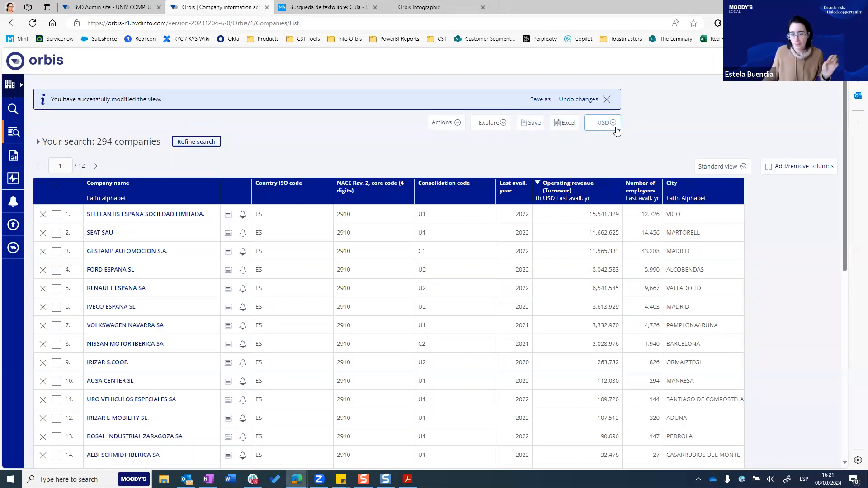
pyautogui.click(23, 113)
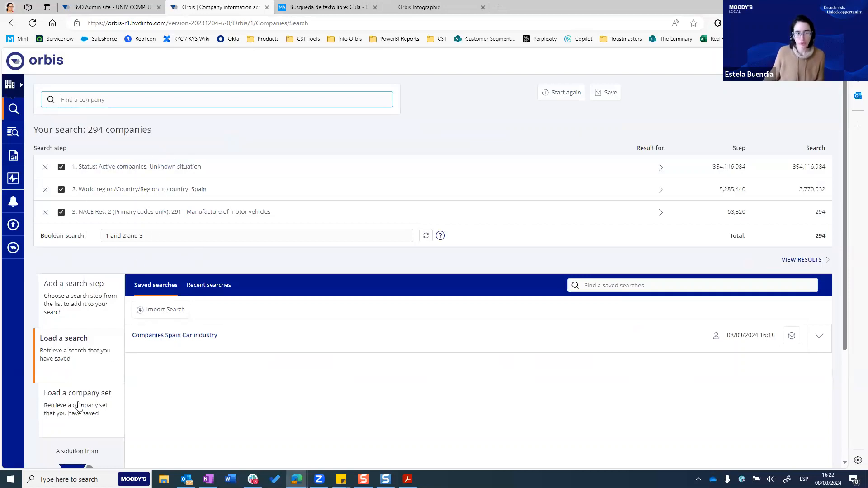
pyautogui.click(69, 412)
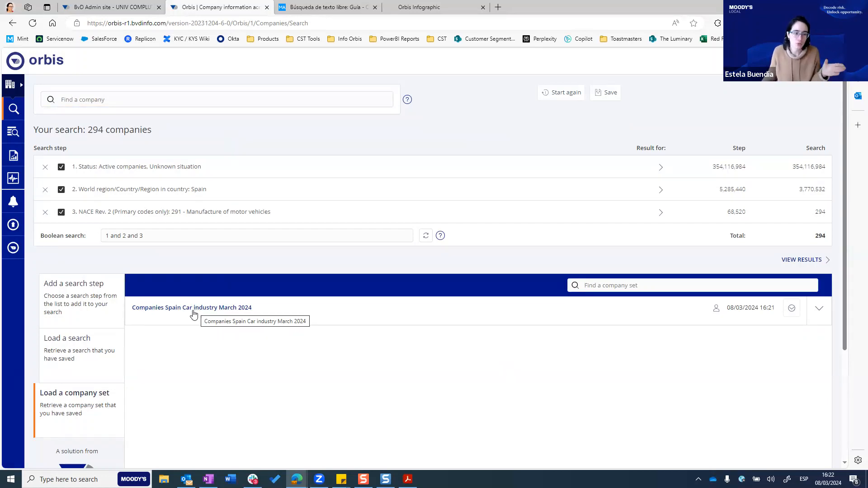
pyautogui.click(93, 358)
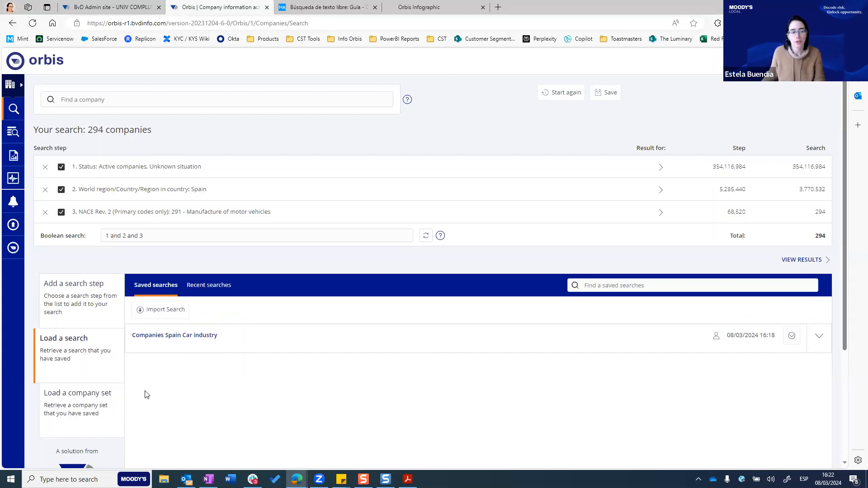
pyautogui.click(83, 408)
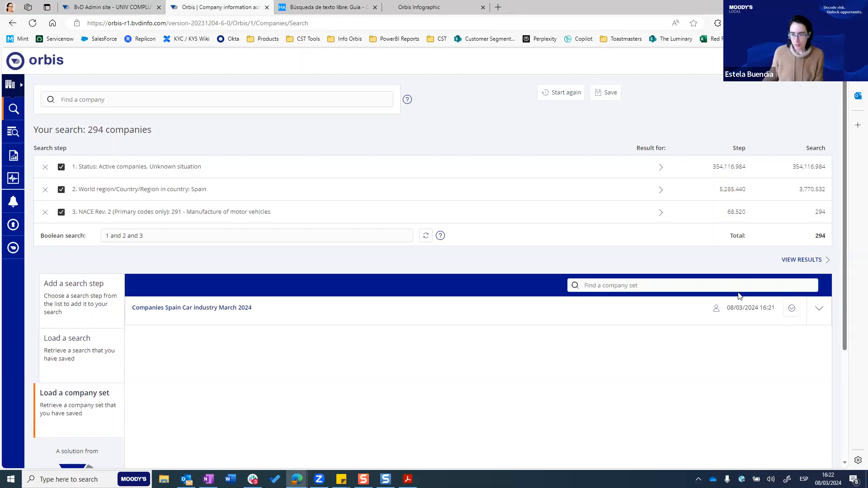
# Return to the search's results list and open the company report of SEAT SAU
pyautogui.click(788, 261)
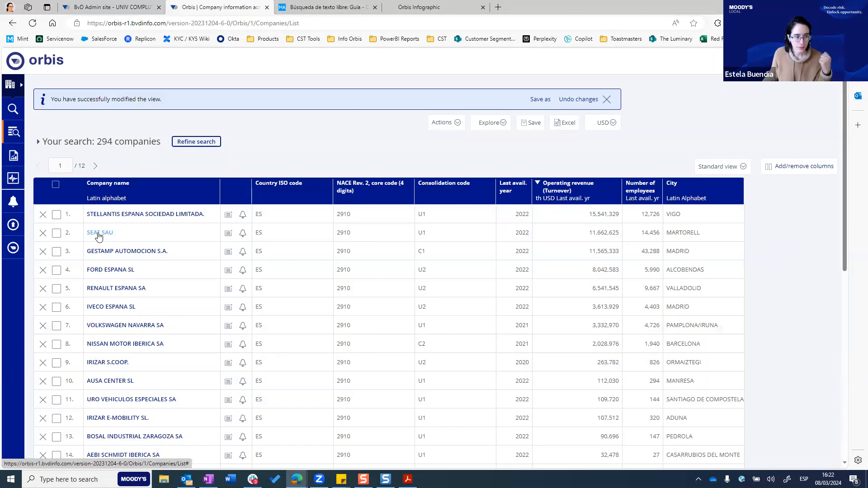
pyautogui.click(98, 233)
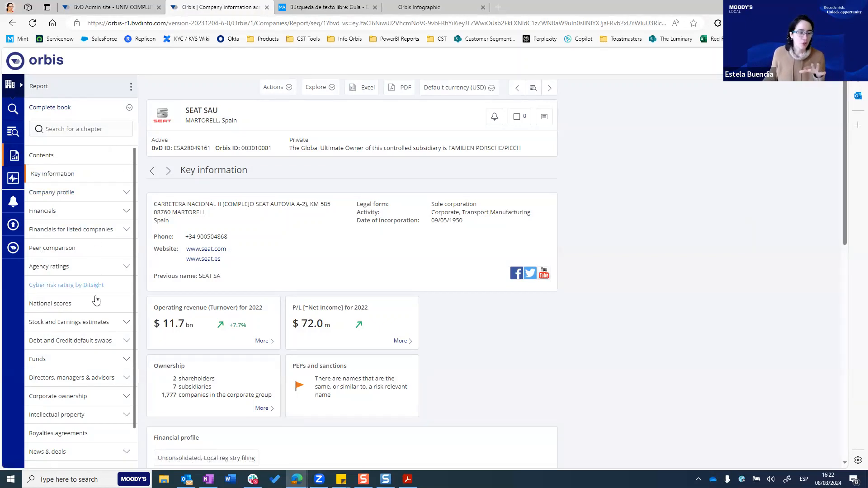
pyautogui.scroll(-1, 94, 300)
pyautogui.scroll(1, 82, 414)
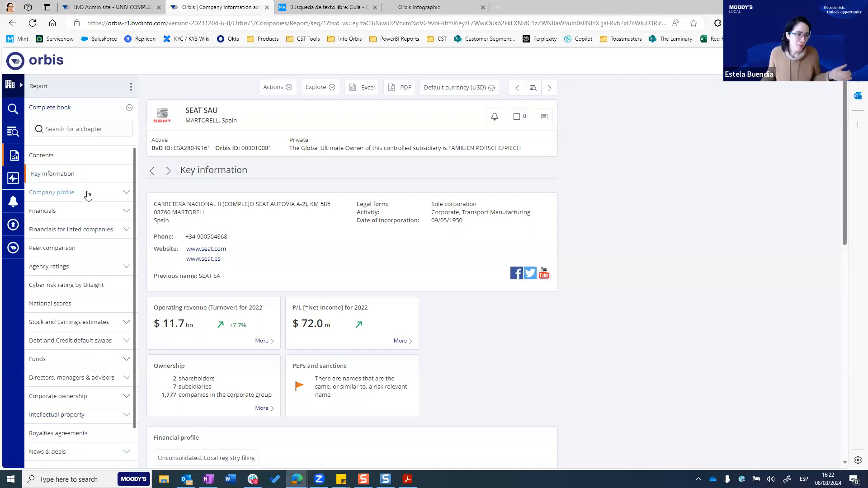
# Look over the sections of the Financials and Agency ratings chapters in the report contents, collapsing each again
pyautogui.click(122, 216)
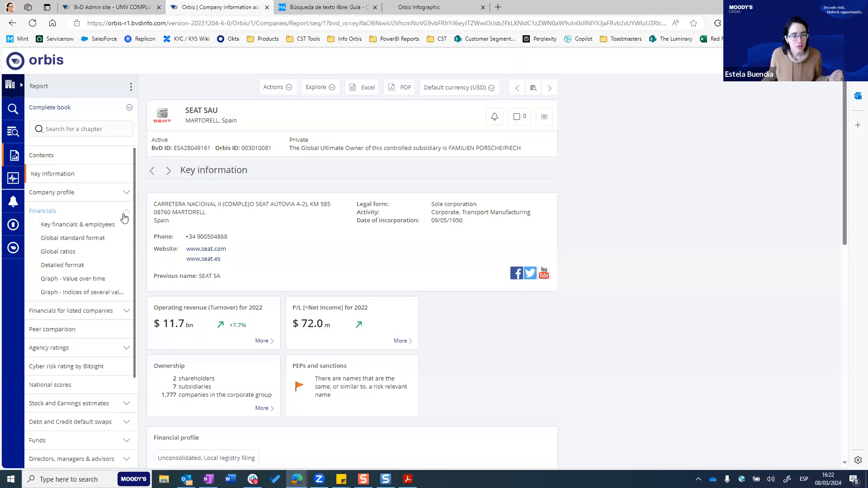
pyautogui.click(123, 217)
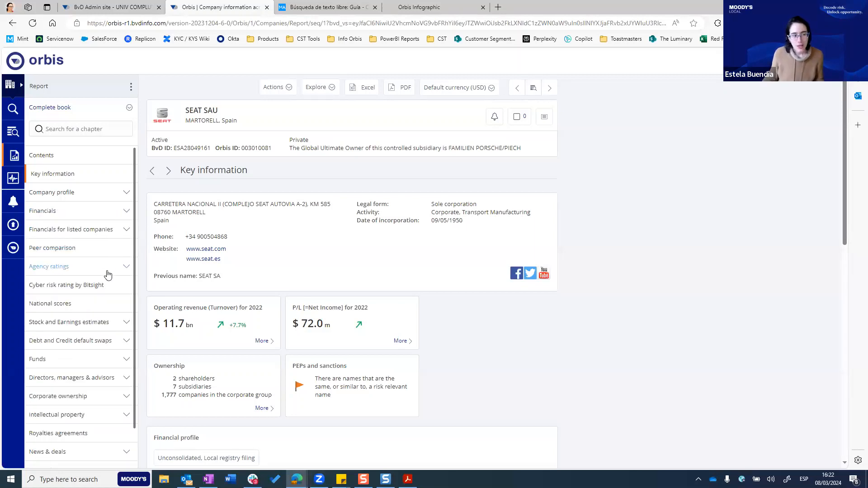
pyautogui.click(127, 267)
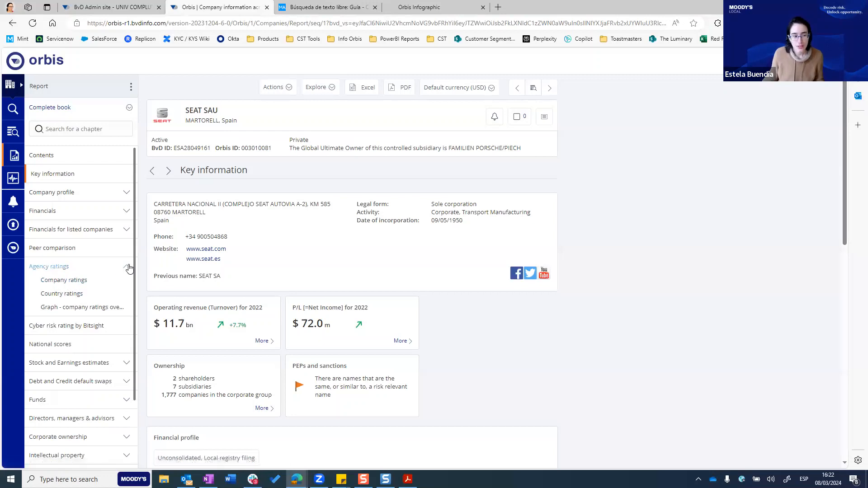
pyautogui.click(129, 267)
pyautogui.scroll(-2, 109, 258)
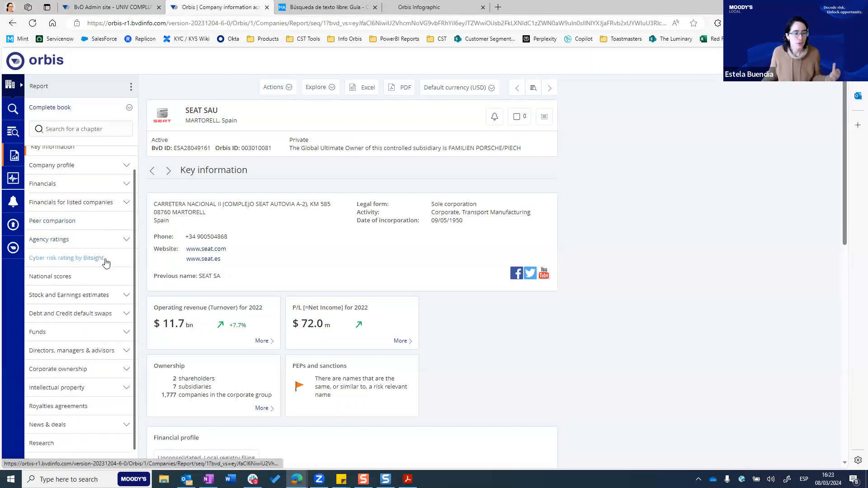
# Look over the sections under Directors, managers & advisors, Corporate ownership, and News & deals, collapsing each chapter again
pyautogui.click(127, 334)
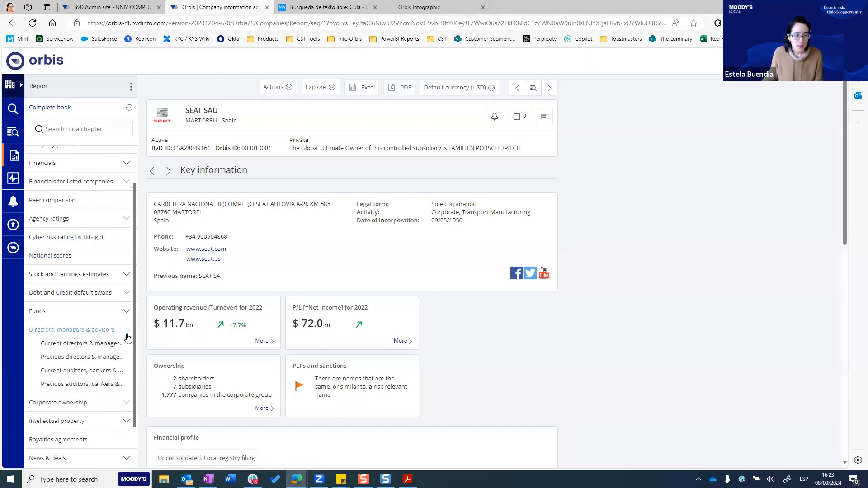
pyautogui.click(127, 334)
pyautogui.click(126, 353)
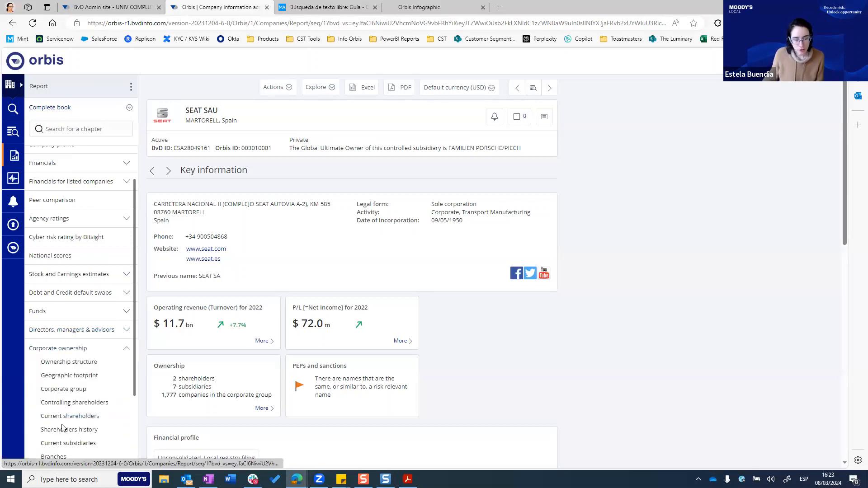
pyautogui.click(126, 351)
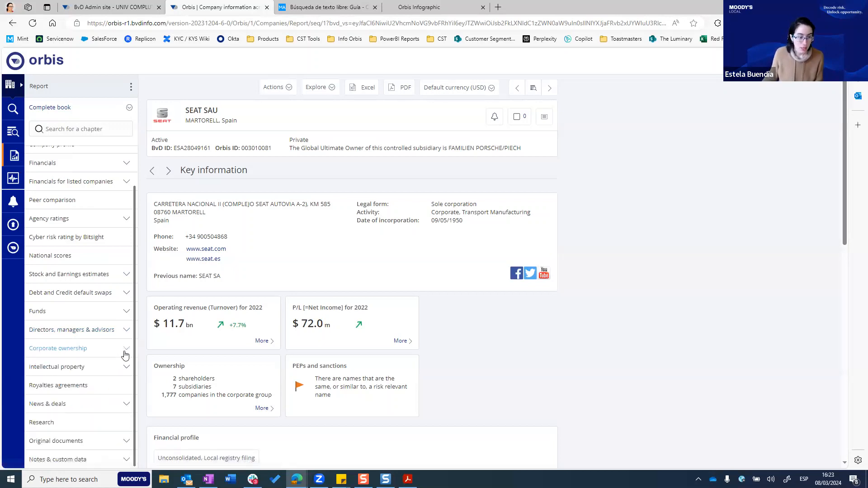
pyautogui.click(100, 405)
pyautogui.scroll(-2, 68, 412)
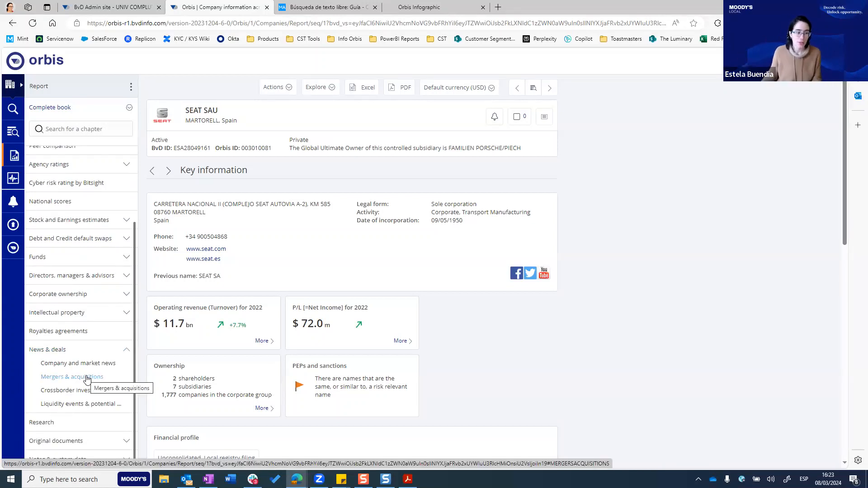
pyautogui.click(126, 353)
pyautogui.scroll(2, 100, 420)
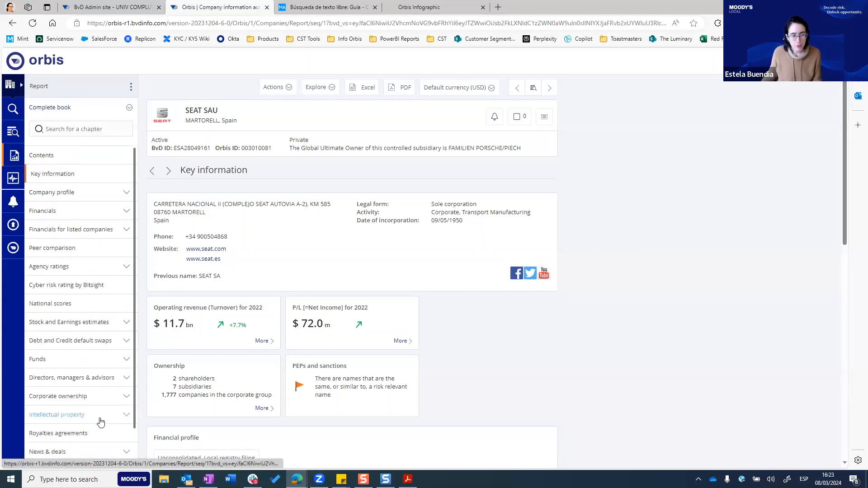
# View the Contact and Industry & activities sections of the company profile, highlighting the NACE Rev. 2 core code's description
pyautogui.click(77, 197)
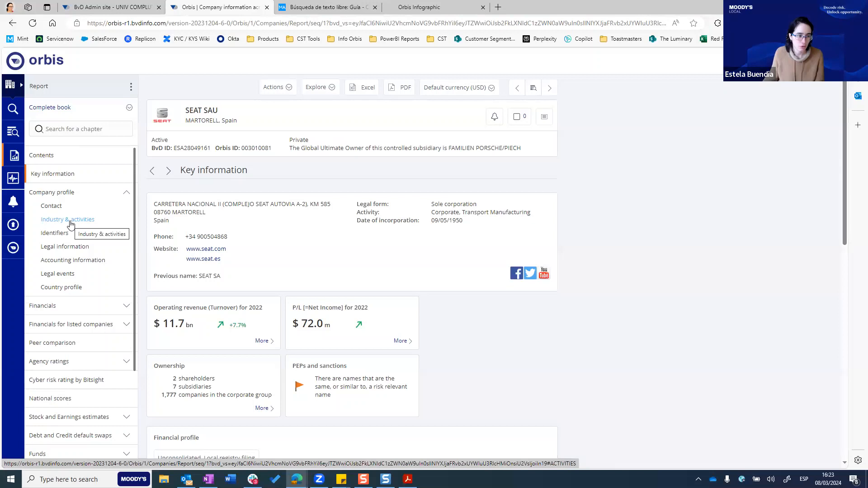
pyautogui.click(51, 207)
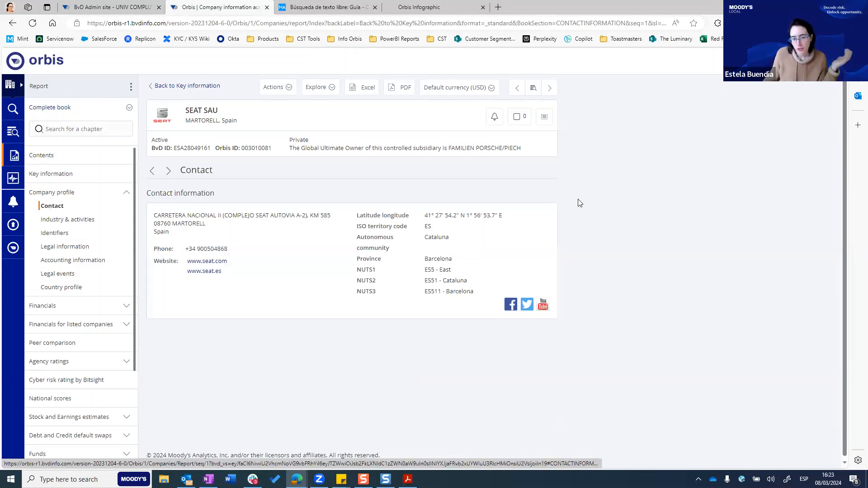
pyautogui.click(67, 220)
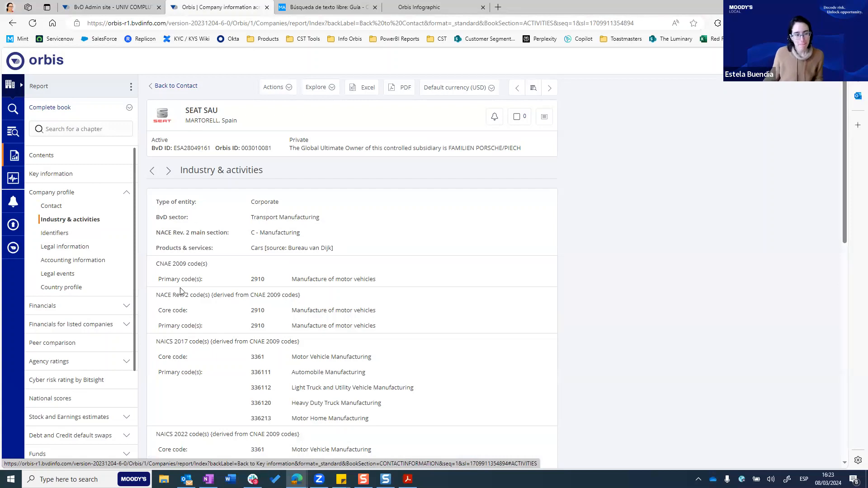
pyautogui.moveTo(159, 296); pyautogui.dragTo(172, 299)
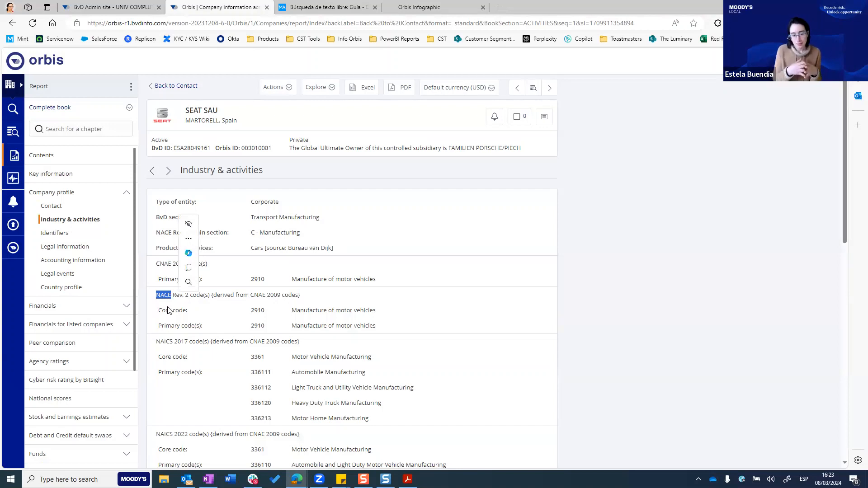
pyautogui.moveTo(248, 311); pyautogui.dragTo(388, 316)
# Examine the remaining industry codes and trade description, and expand the block on history, business line and main activity
pyautogui.scroll(-7, 386, 329)
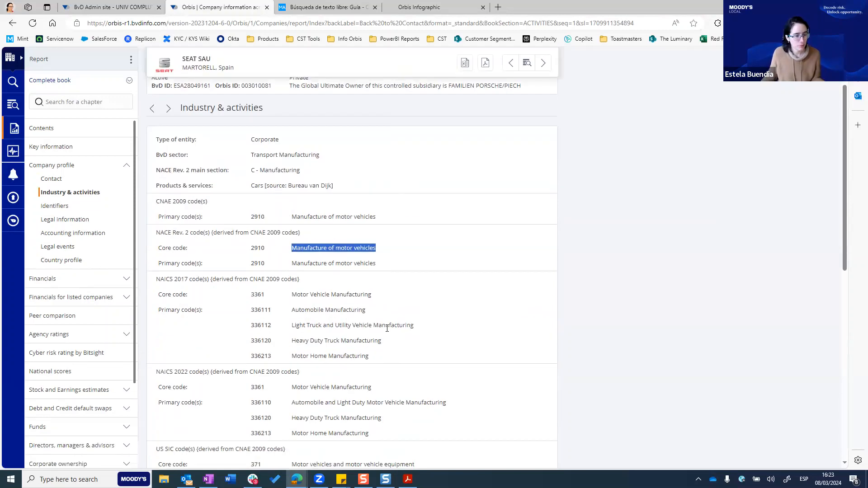
pyautogui.scroll(-1, 297, 353)
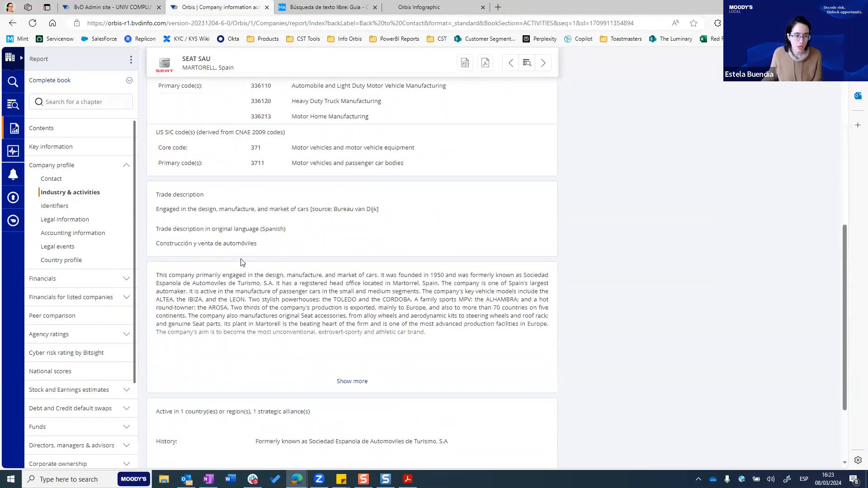
pyautogui.scroll(-2, 240, 262)
pyautogui.click(362, 403)
pyautogui.scroll(-4, 356, 320)
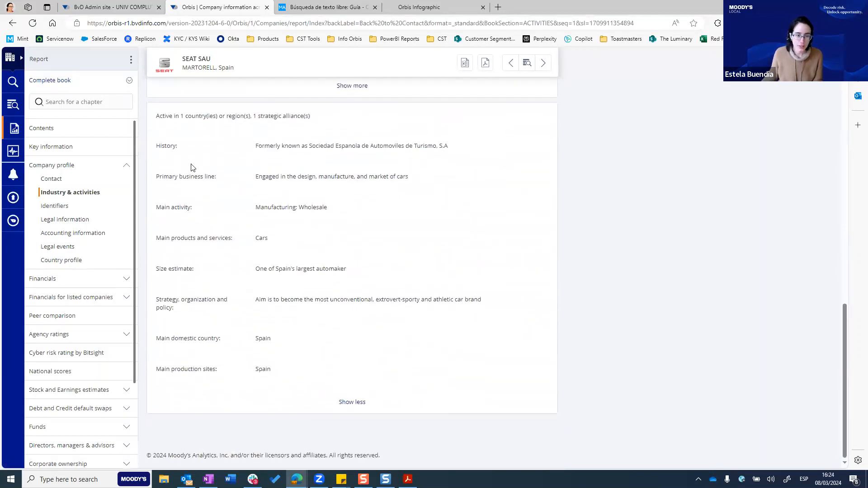
# Examine the company's Identifiers section, highlighting the European VAT number label and its value
pyautogui.click(60, 207)
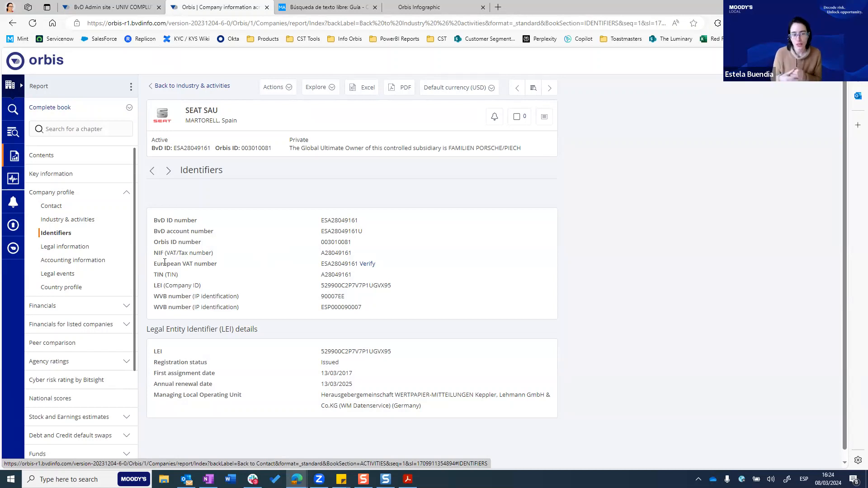
pyautogui.moveTo(169, 263); pyautogui.dragTo(154, 217)
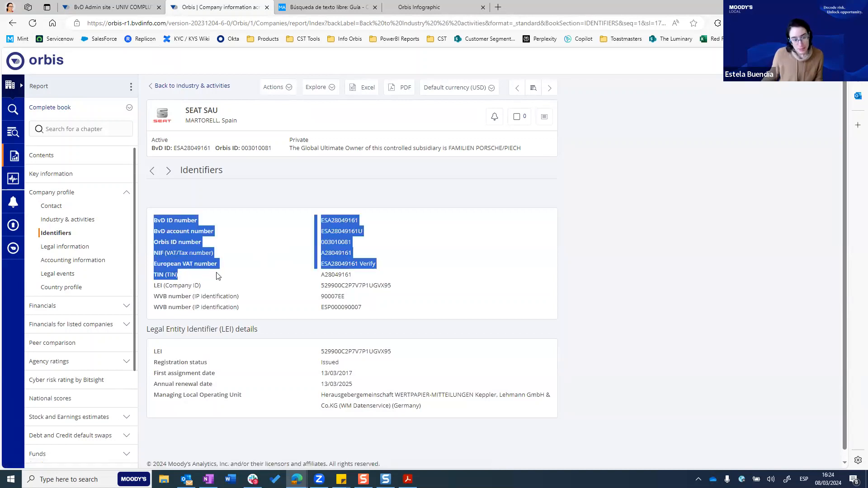
pyautogui.click(216, 263)
pyautogui.moveTo(216, 264); pyautogui.dragTo(153, 264)
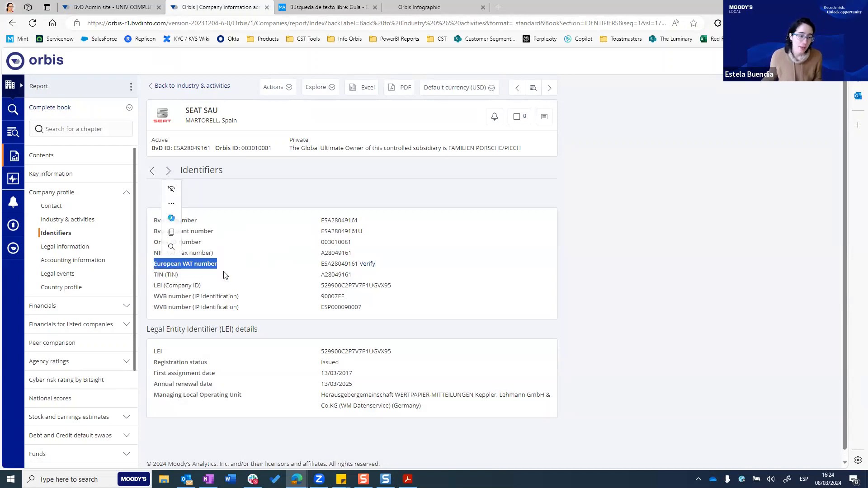
pyautogui.click(211, 266)
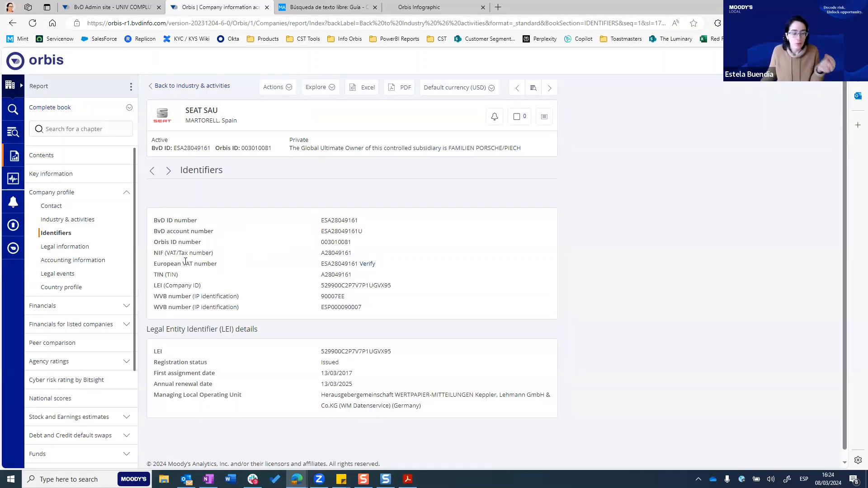
pyautogui.moveTo(320, 264); pyautogui.dragTo(360, 266)
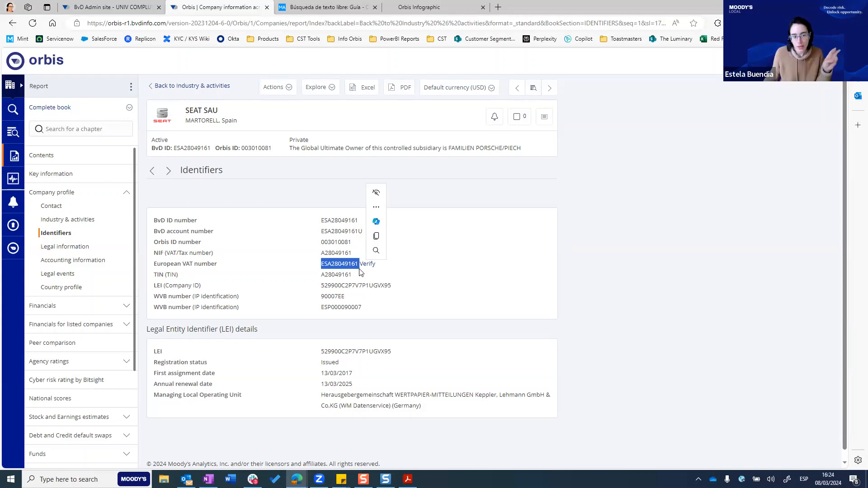
pyautogui.moveTo(183, 264); pyautogui.dragTo(218, 265)
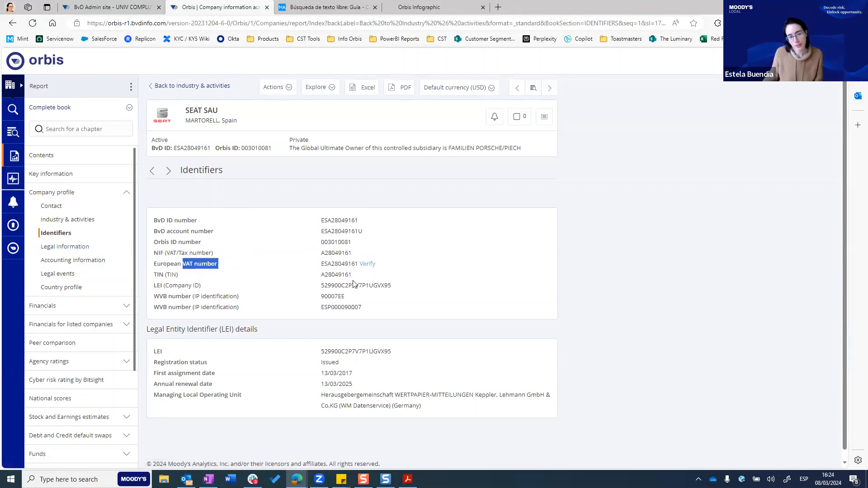
pyautogui.scroll(-1, 219, 296)
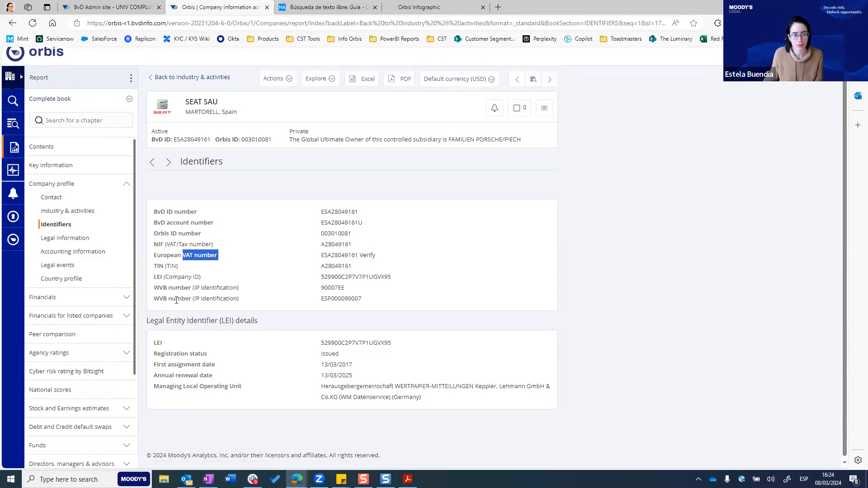
# Expand the Financials chapter and view the Mergers & acquisitions section under News & deals
pyautogui.click(87, 305)
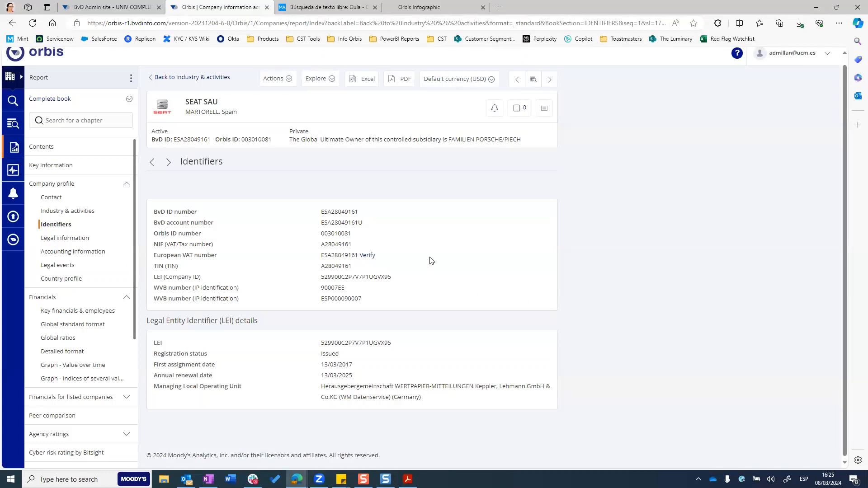
pyautogui.scroll(-3, 82, 348)
pyautogui.scroll(-1, 82, 348)
pyautogui.click(87, 405)
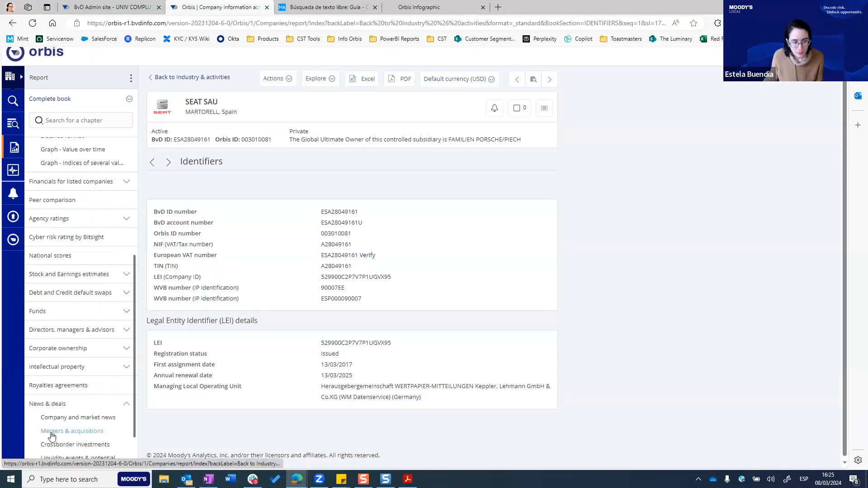
pyautogui.click(91, 433)
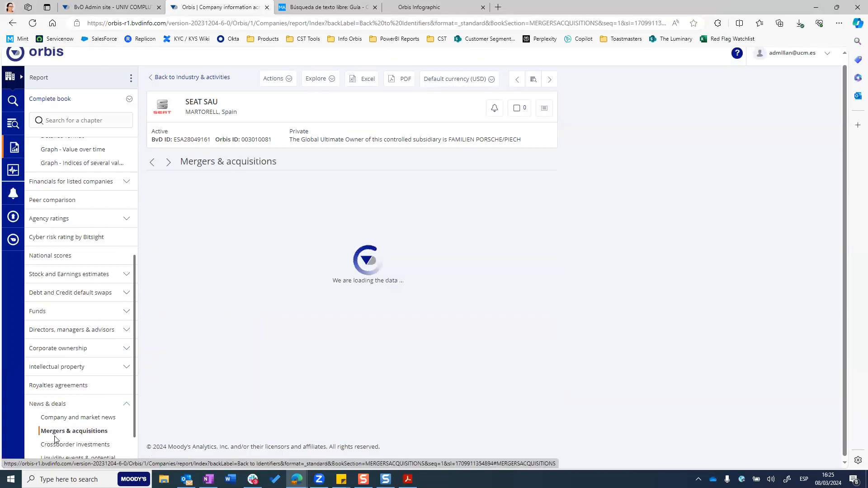
pyautogui.scroll(5, 84, 411)
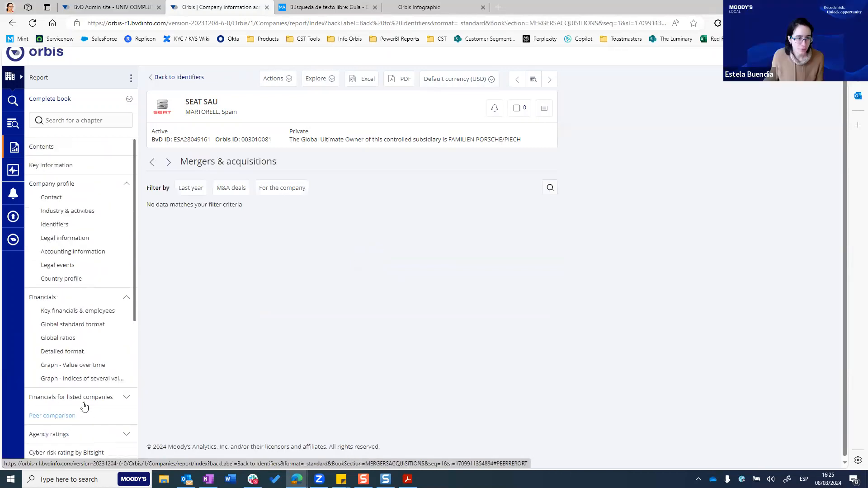
# View the Key financials & employees section, highlighting the EUR/USD exchange rate label and the 2022 operating revenue
pyautogui.click(73, 313)
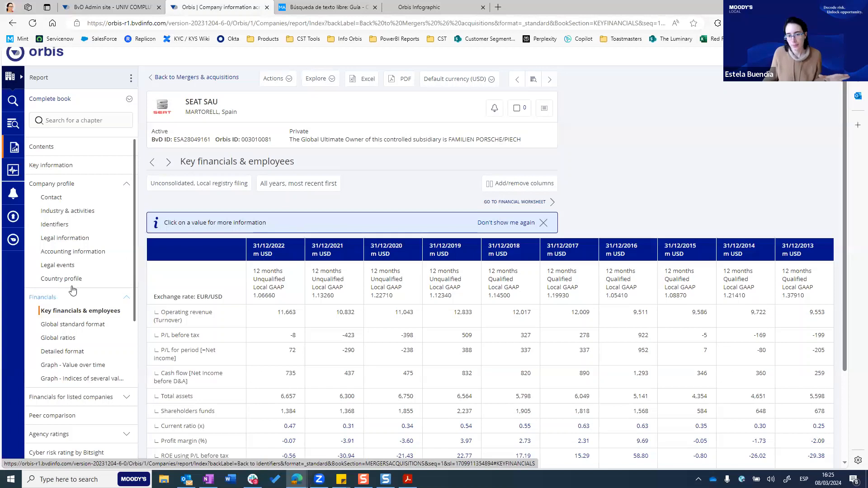
pyautogui.scroll(-1, 633, 245)
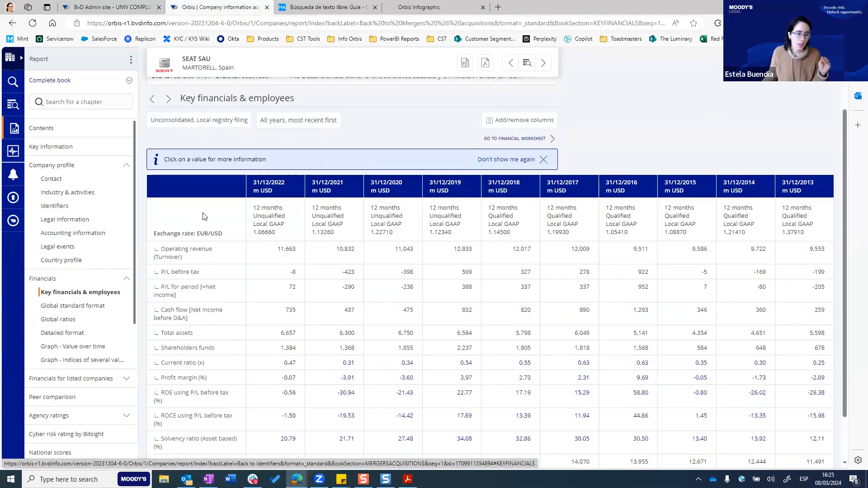
pyautogui.moveTo(195, 234); pyautogui.dragTo(223, 233)
pyautogui.scroll(1, 263, 286)
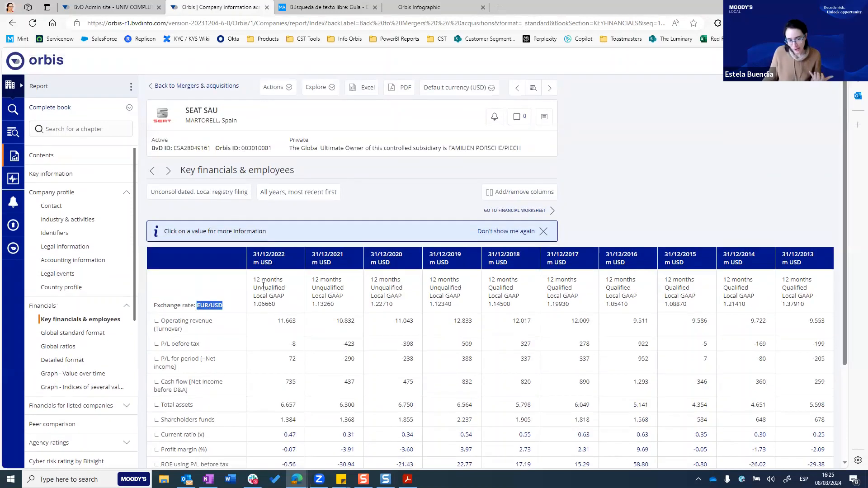
pyautogui.moveTo(246, 324); pyautogui.dragTo(301, 325)
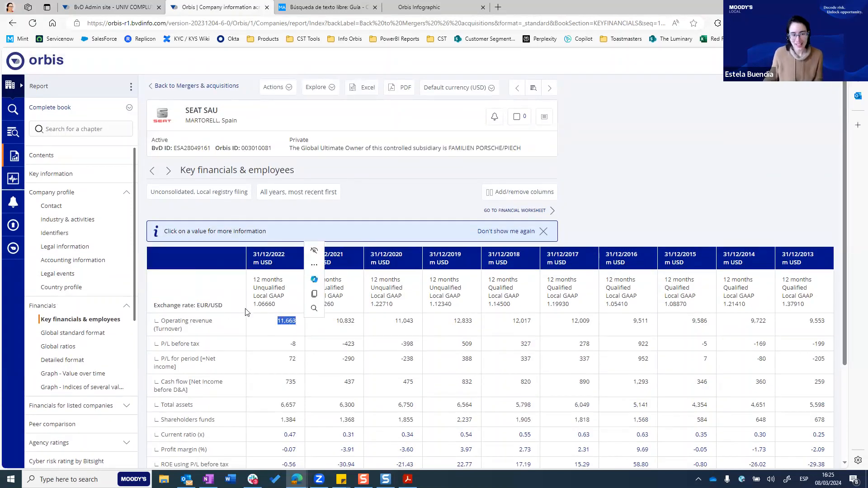
pyautogui.moveTo(154, 306); pyautogui.dragTo(226, 307)
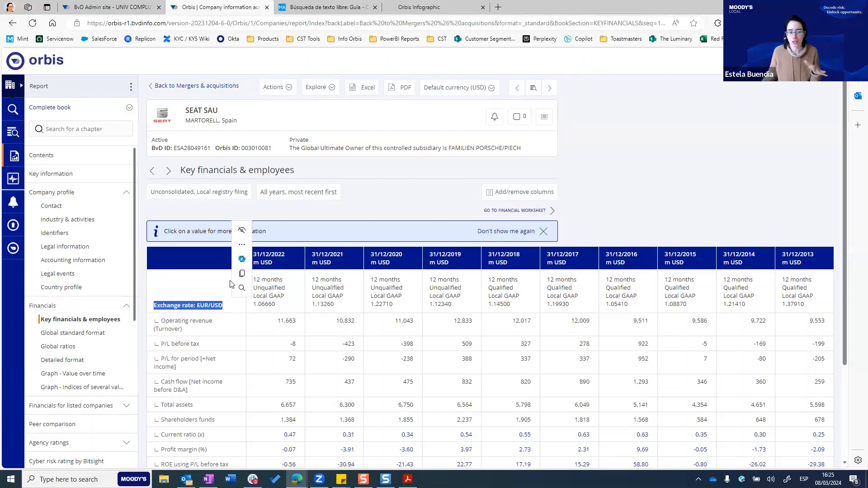
pyautogui.scroll(-1, 232, 282)
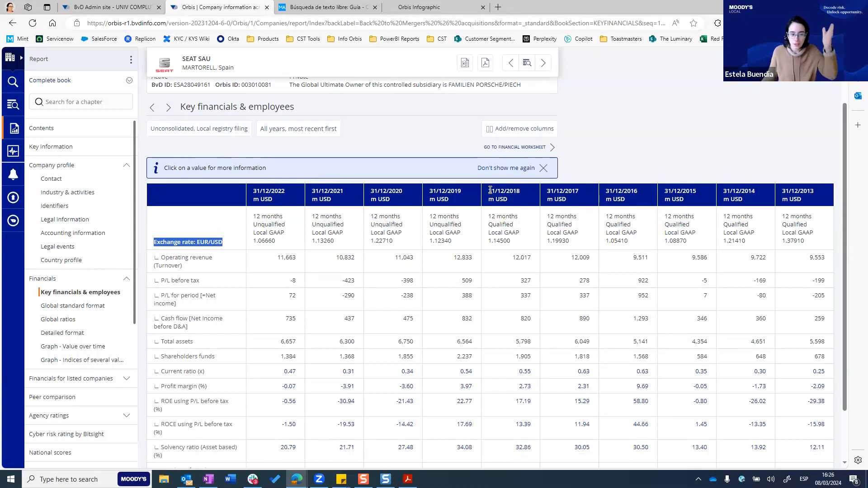
# Edit the financial table's column layout and remove a batch of the older-year columns, from last available year - 27 backwards
pyautogui.click(512, 134)
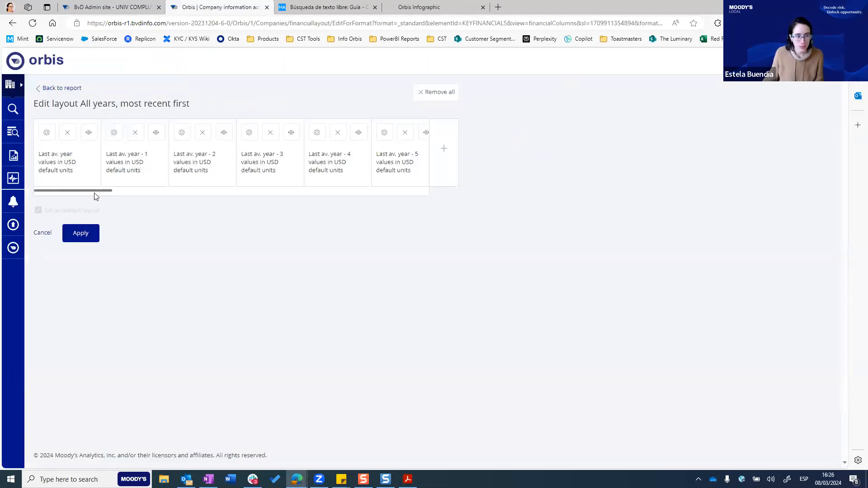
pyautogui.moveTo(94, 194); pyautogui.dragTo(342, 215)
pyautogui.click(147, 189)
pyautogui.moveTo(102, 191); pyautogui.dragTo(409, 194)
pyautogui.click(410, 137)
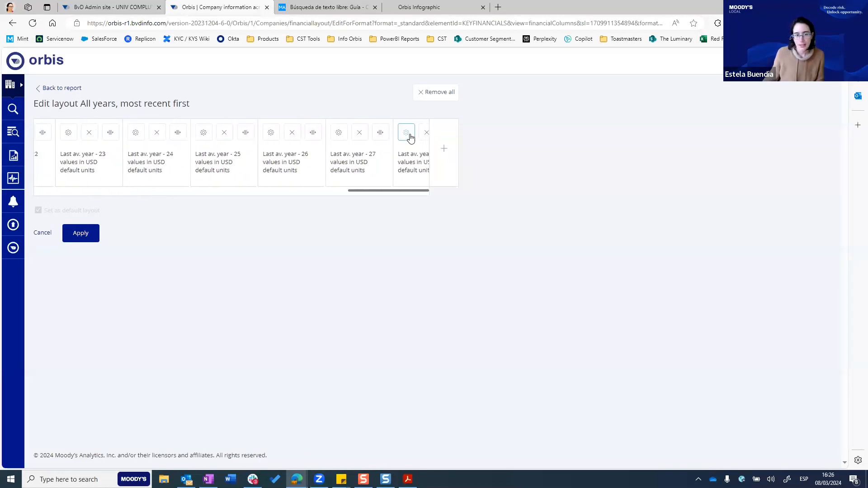
pyautogui.click(359, 137)
pyautogui.click(357, 138)
pyautogui.click(355, 137)
pyautogui.click(354, 138)
pyautogui.click(353, 137)
pyautogui.click(351, 136)
pyautogui.click(347, 136)
pyautogui.click(345, 135)
pyautogui.click(344, 134)
pyautogui.click(343, 134)
pyautogui.click(342, 134)
pyautogui.click(342, 133)
pyautogui.click(341, 133)
pyautogui.moveTo(368, 190); pyautogui.dragTo(106, 191)
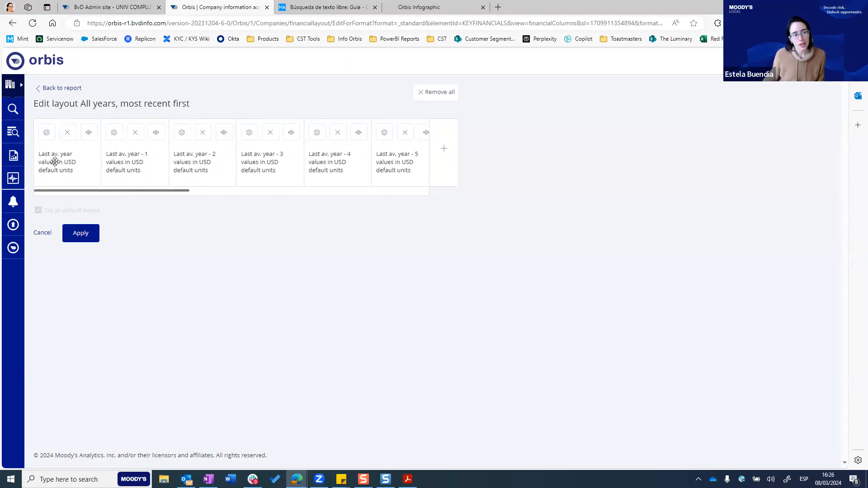
# Set the last available year column's currency to EUR and apply the edited layout to the report
pyautogui.click(47, 133)
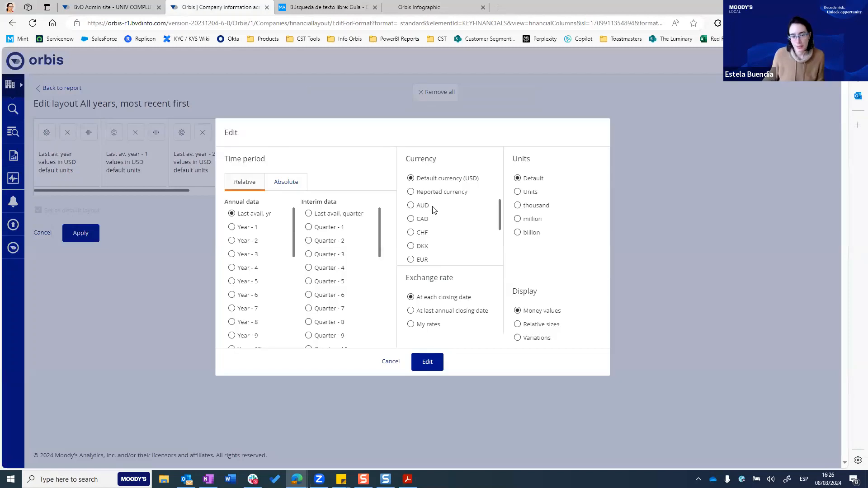
pyautogui.click(420, 259)
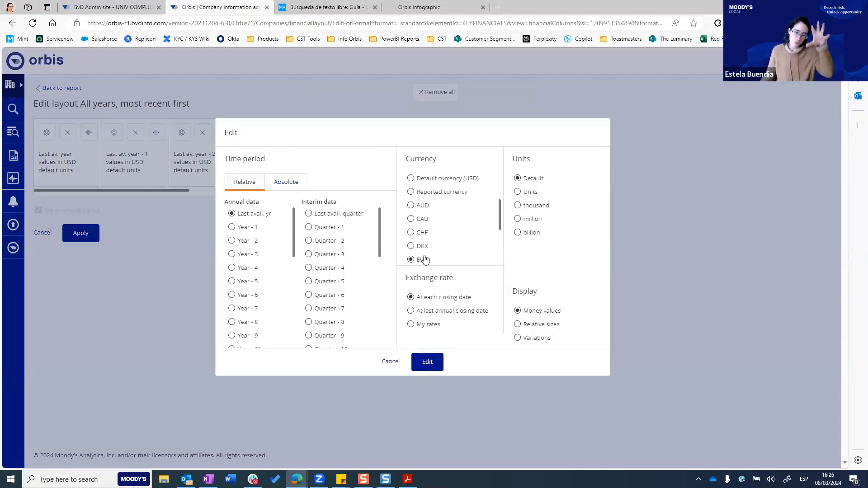
pyautogui.click(421, 363)
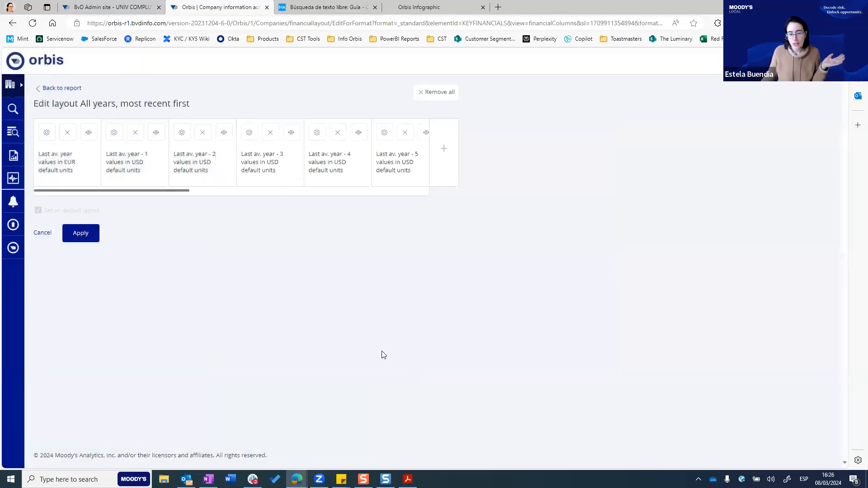
pyautogui.click(80, 234)
pyautogui.moveTo(260, 288); pyautogui.dragTo(277, 289)
# Examine how the 2022 current ratio is calculated, highlighting its result, and close the breakdown
pyautogui.scroll(-3, 286, 318)
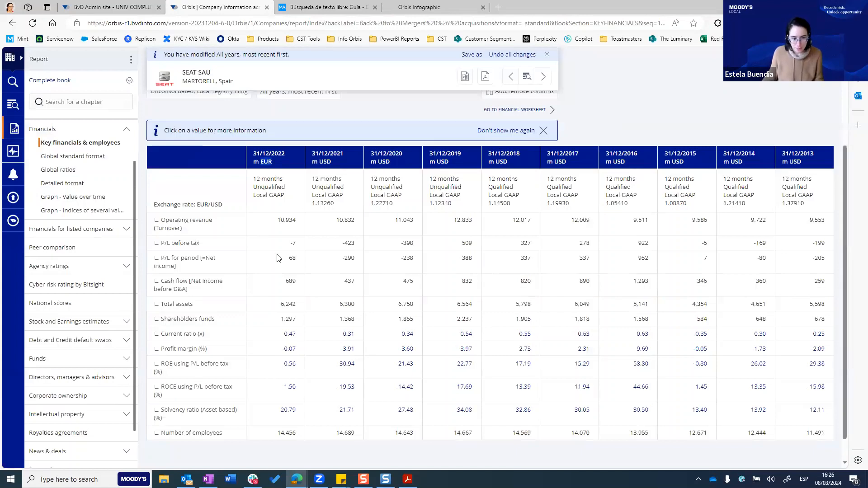
pyautogui.click(290, 335)
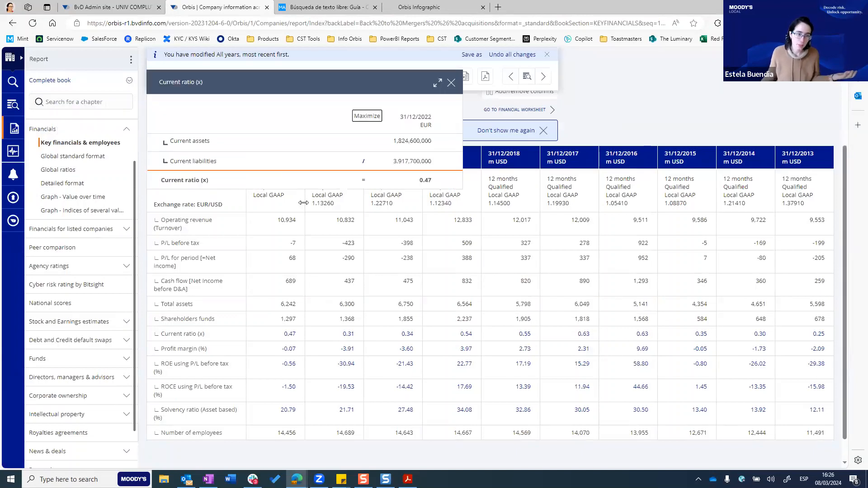
pyautogui.doubleClick(421, 181)
pyautogui.moveTo(380, 80); pyautogui.dragTo(407, 201)
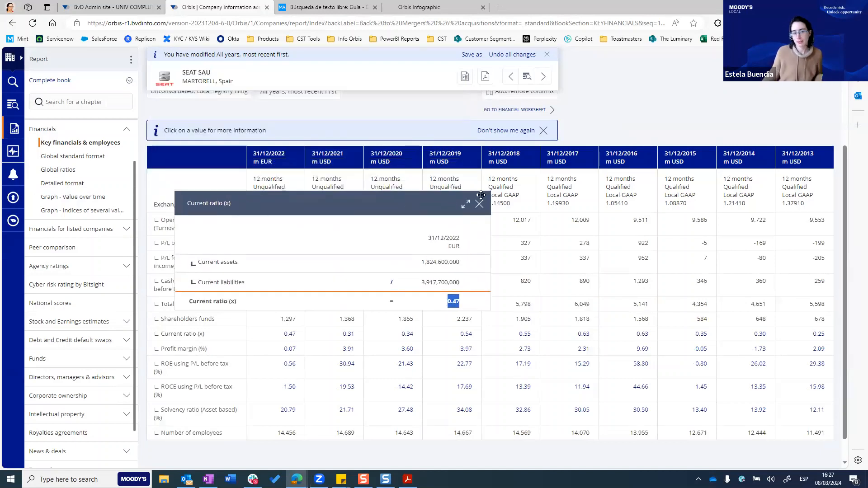
pyautogui.click(478, 204)
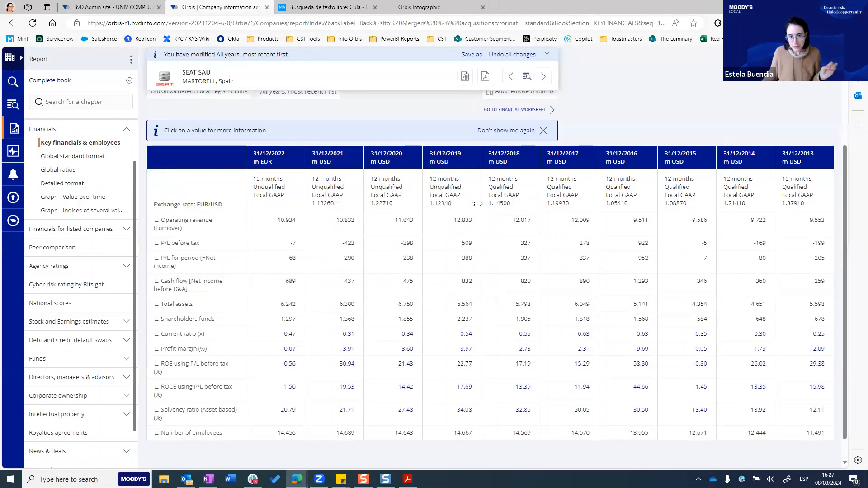
# Review the available account types and view the key financials from the Consolidated, Annual report accounts
pyautogui.scroll(3, 477, 203)
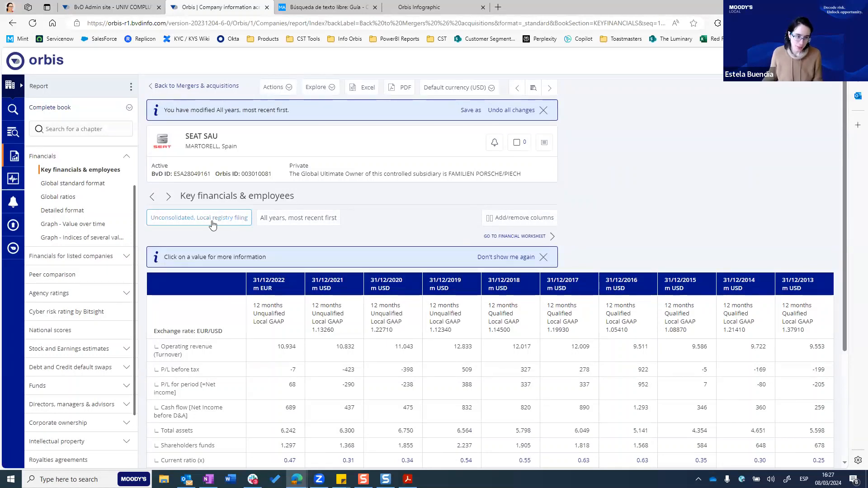
pyautogui.click(152, 219)
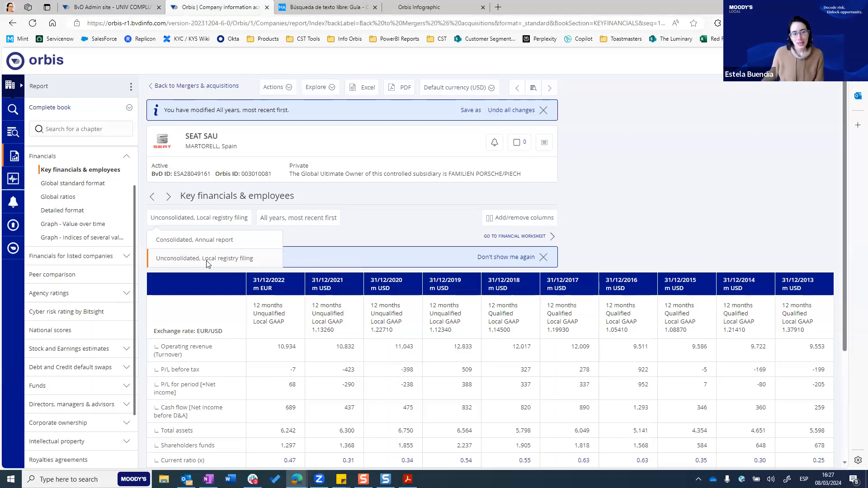
pyautogui.click(379, 231)
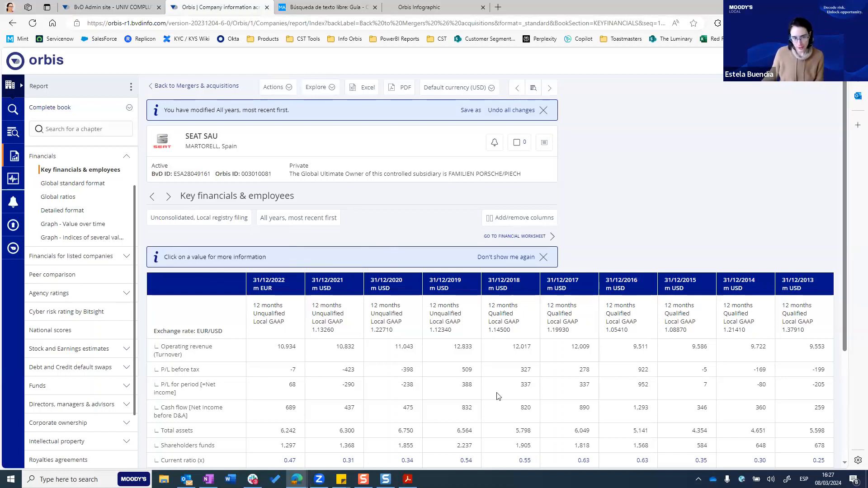
pyautogui.click(167, 221)
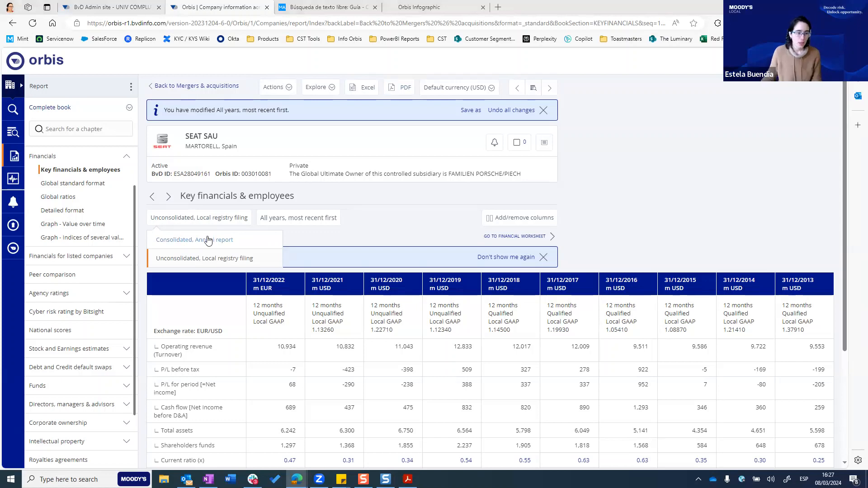
pyautogui.click(184, 240)
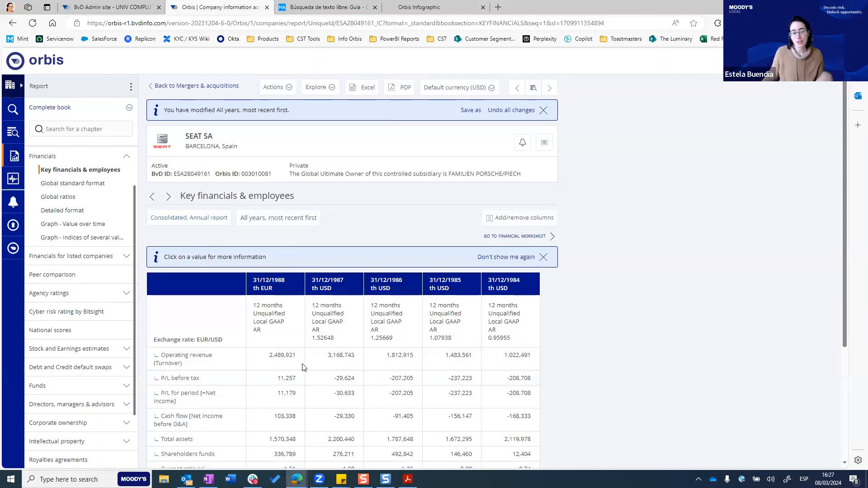
pyautogui.scroll(-3, 300, 365)
pyautogui.scroll(3, 301, 365)
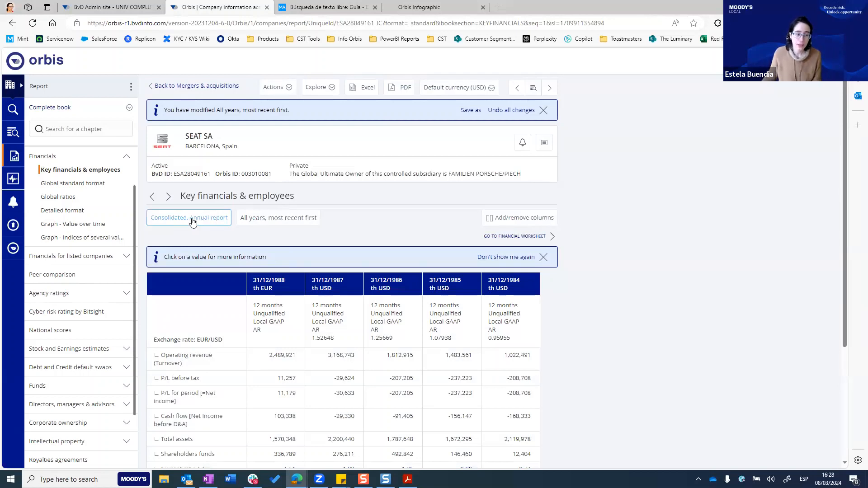
# Return the key financials to the Unconsolidated, Local registry filing accounts and review the account type options again
pyautogui.click(192, 221)
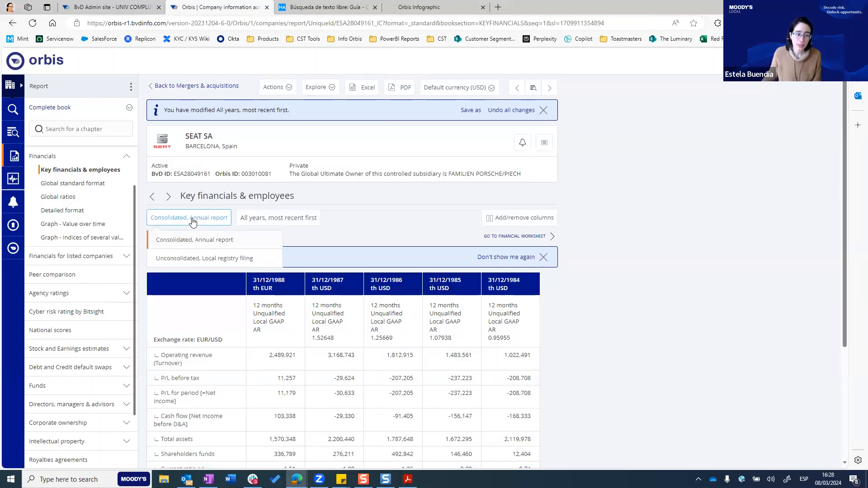
pyautogui.click(225, 259)
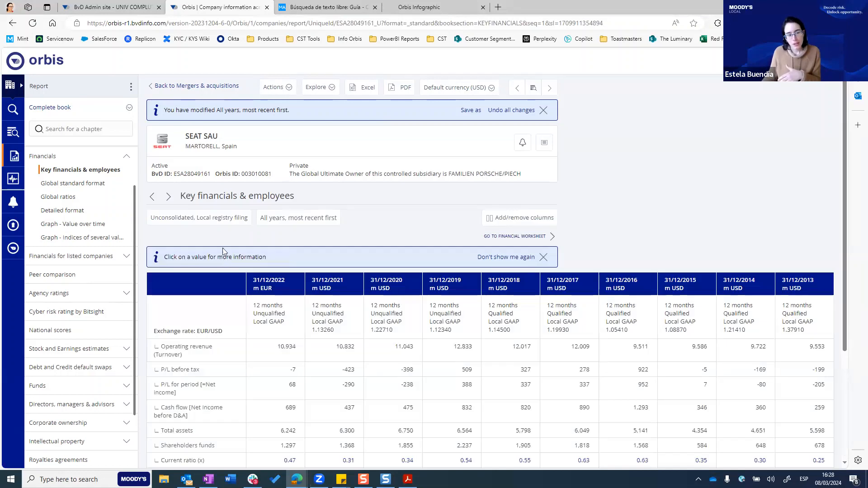
pyautogui.click(222, 219)
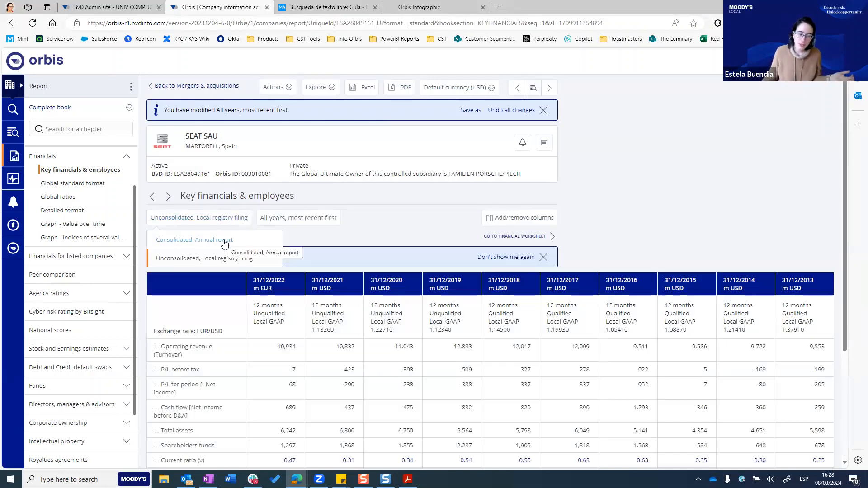
pyautogui.click(301, 241)
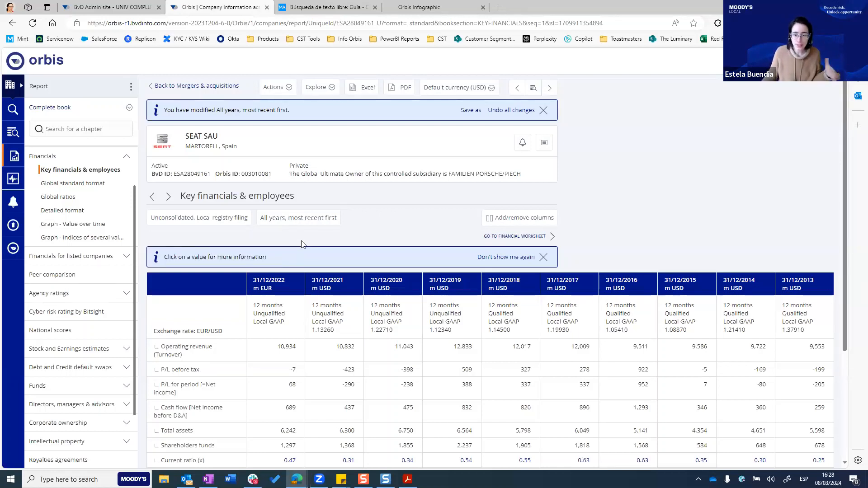
pyautogui.click(243, 220)
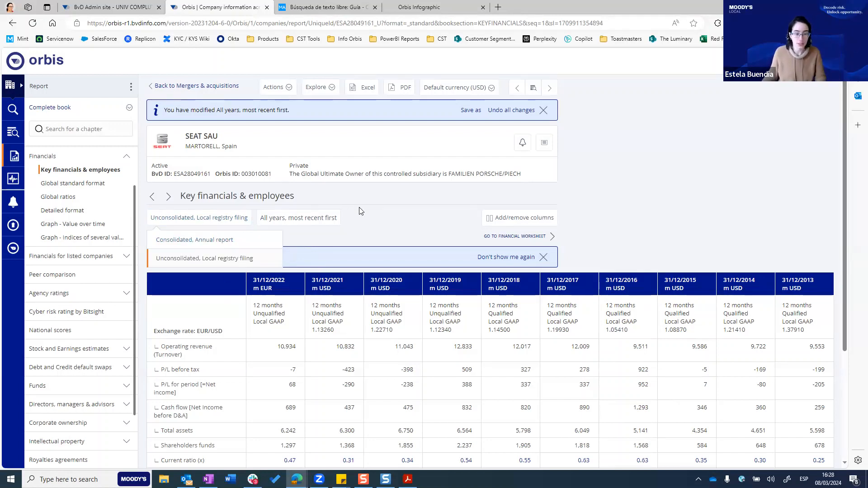
pyautogui.click(365, 232)
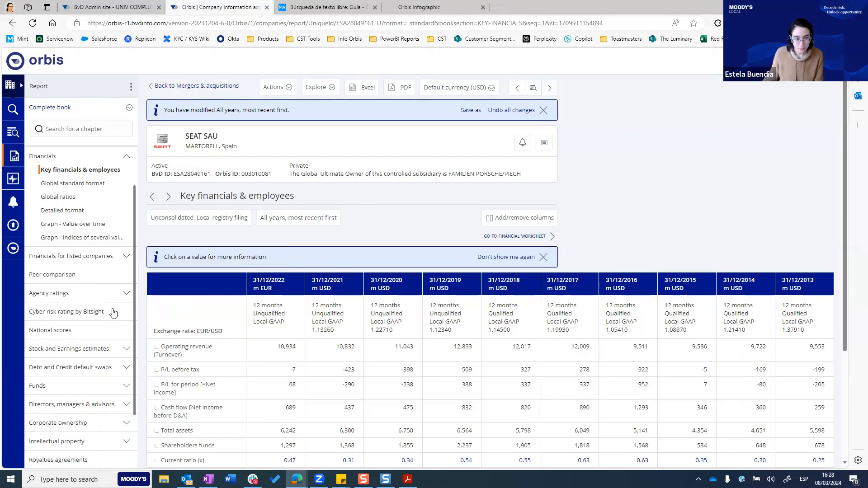
# View the Global standard format section under Financials, highlighting its title and looking over the balance sheet
pyautogui.scroll(2, 99, 309)
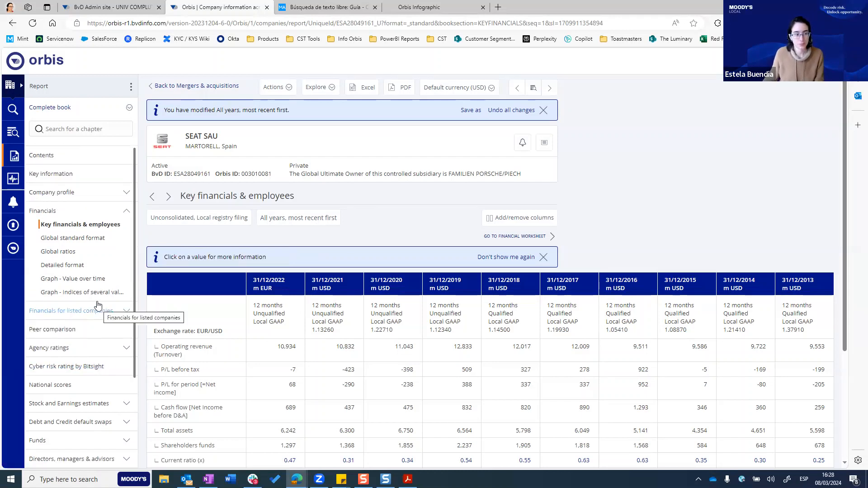
pyautogui.click(98, 240)
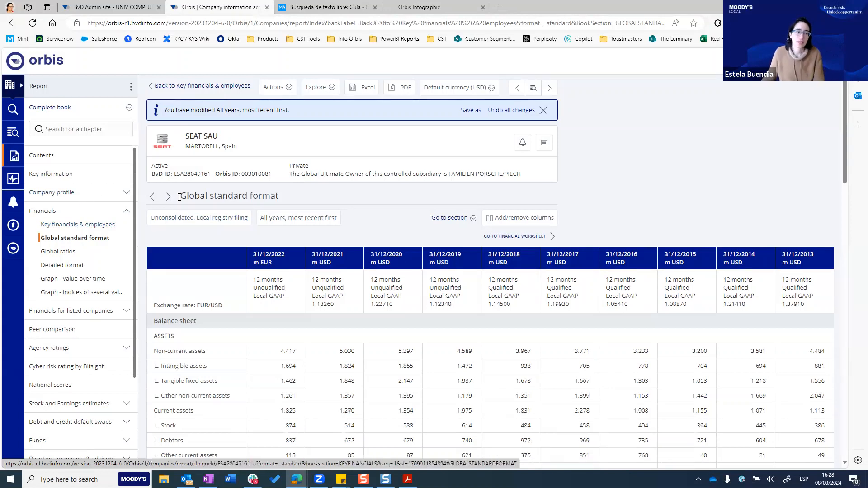
pyautogui.moveTo(179, 196); pyautogui.dragTo(283, 196)
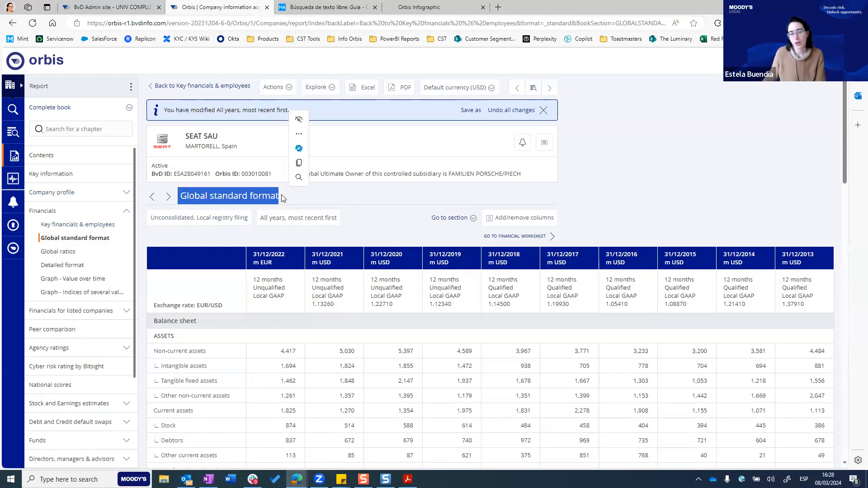
pyautogui.scroll(-1, 282, 198)
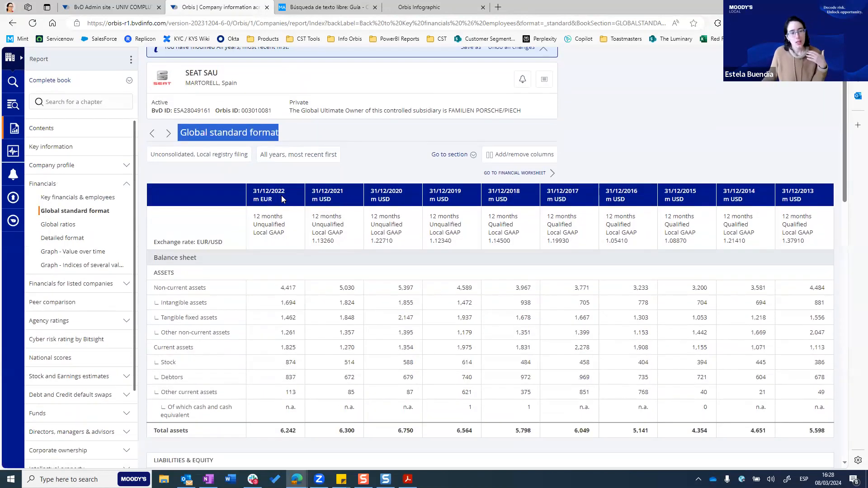
pyautogui.scroll(1, 282, 201)
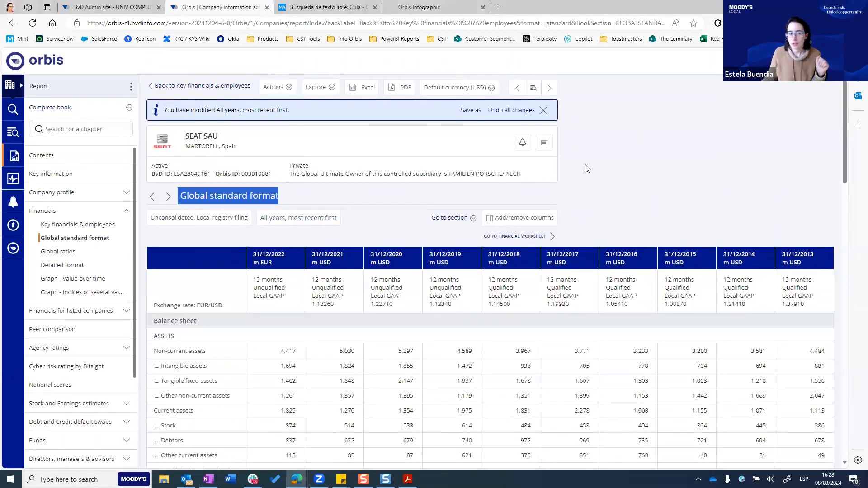
pyautogui.click(289, 195)
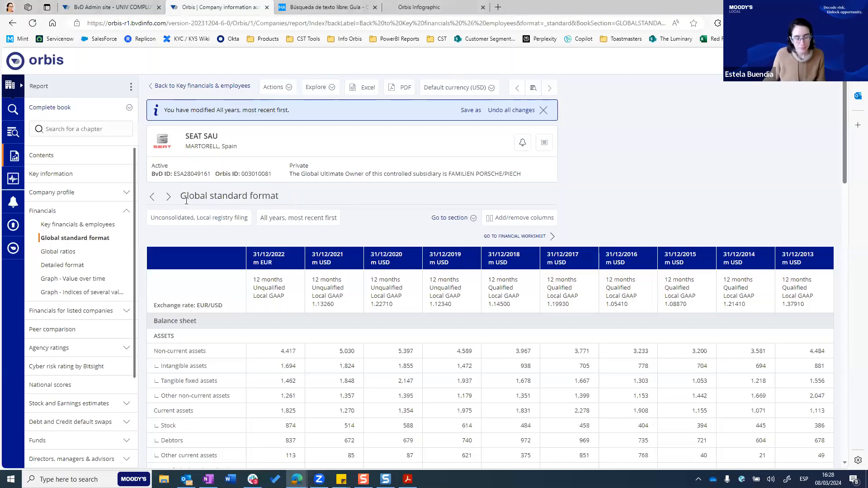
pyautogui.moveTo(180, 198); pyautogui.dragTo(282, 205)
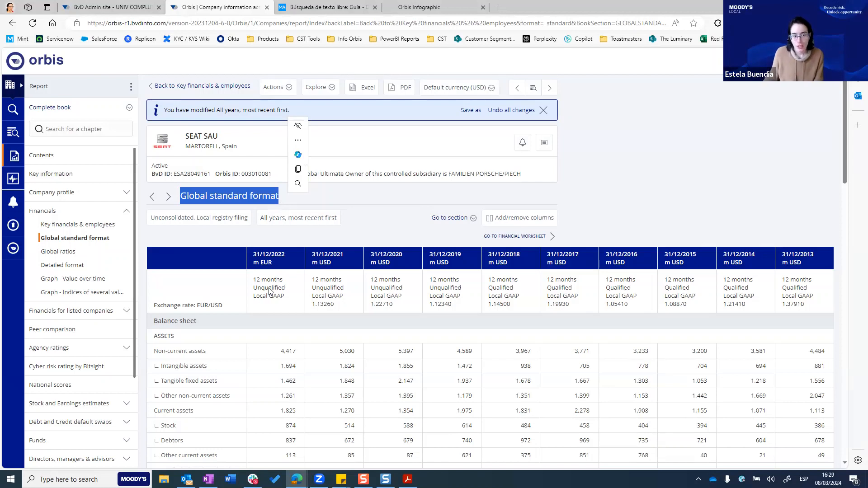
# Examine the balance sheet in Global standard format, highlighting the asset lines and reviewing liabilities and equity
pyautogui.scroll(-2, 275, 290)
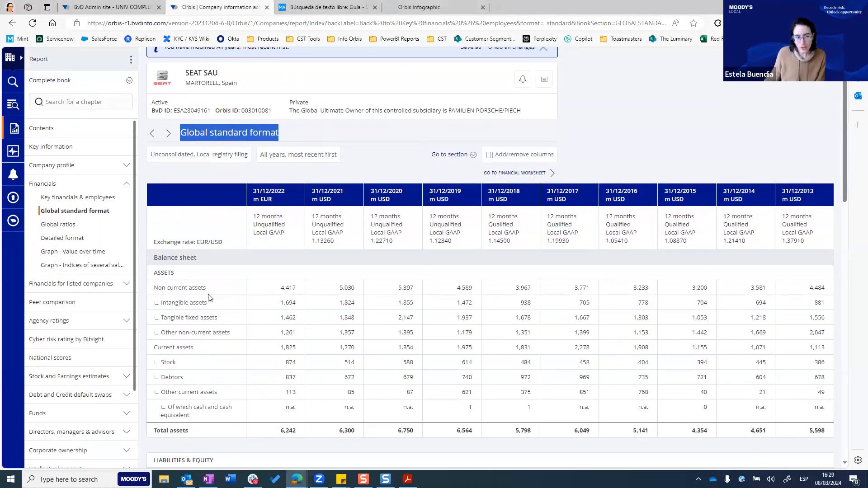
pyautogui.moveTo(179, 288); pyautogui.dragTo(209, 418)
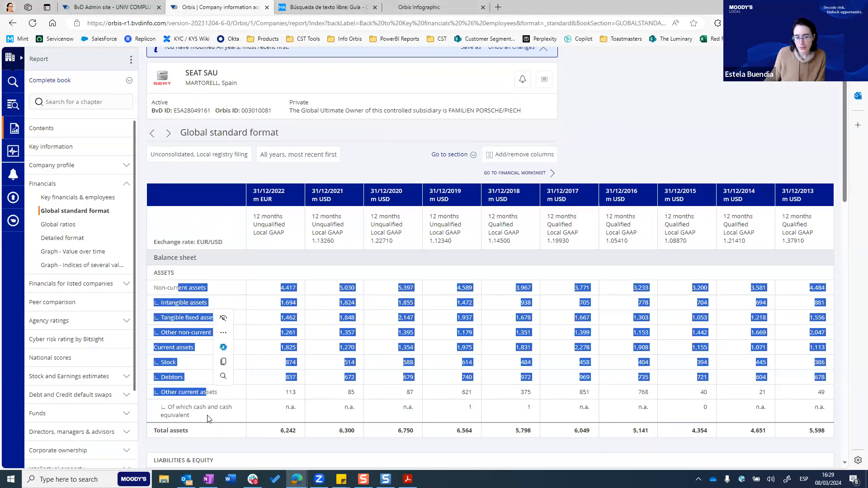
pyautogui.click(213, 395)
pyautogui.scroll(-2, 213, 395)
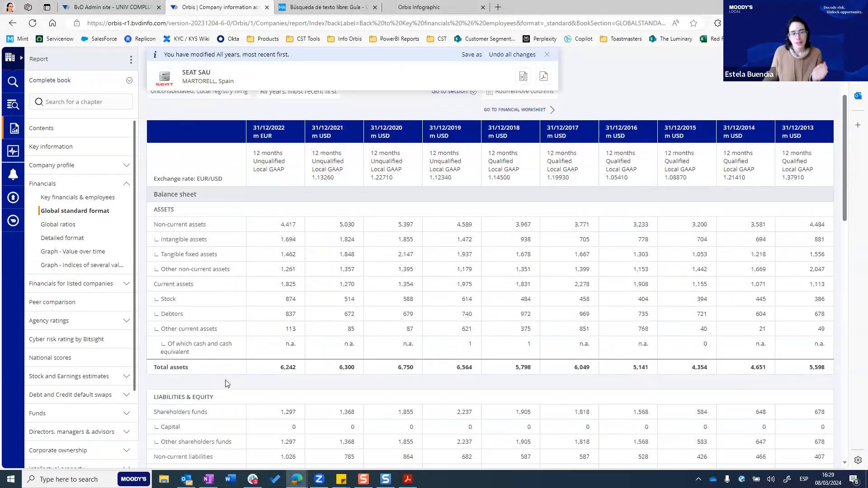
pyautogui.scroll(-4, 228, 368)
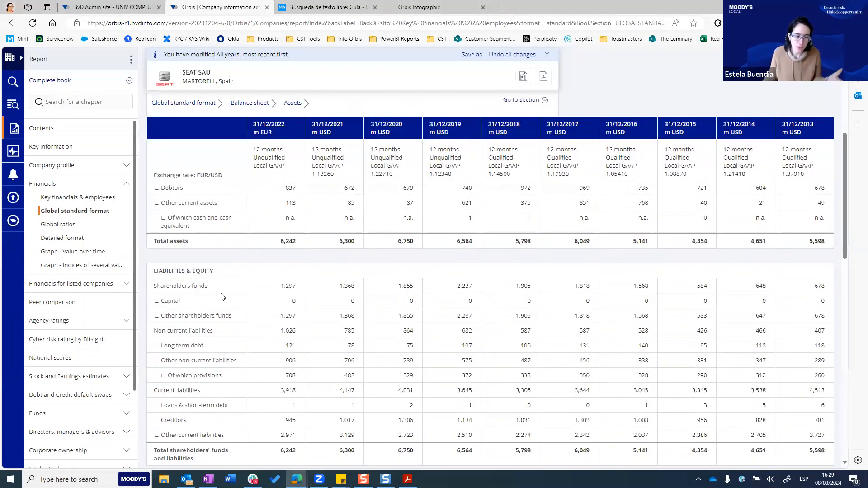
# Review the profit and loss account and memo lines, highlighting the 2022 export revenue entry, and return to the section's start
pyautogui.scroll(-10, 248, 362)
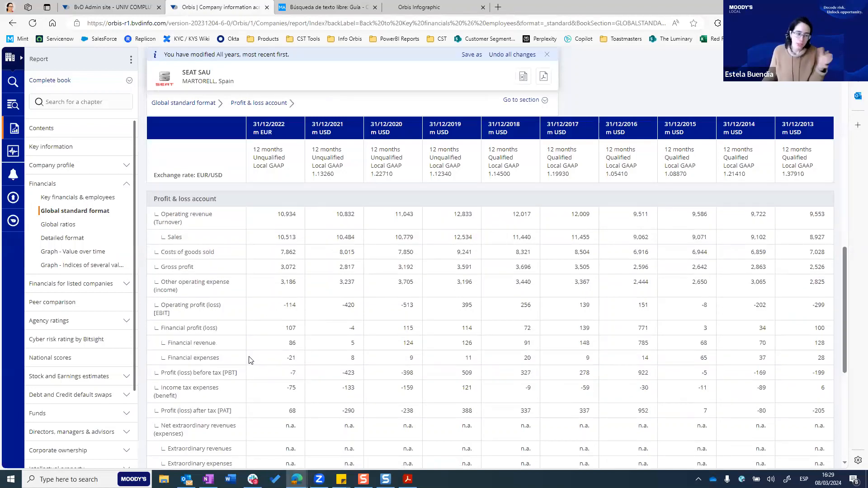
pyautogui.scroll(-4, 255, 357)
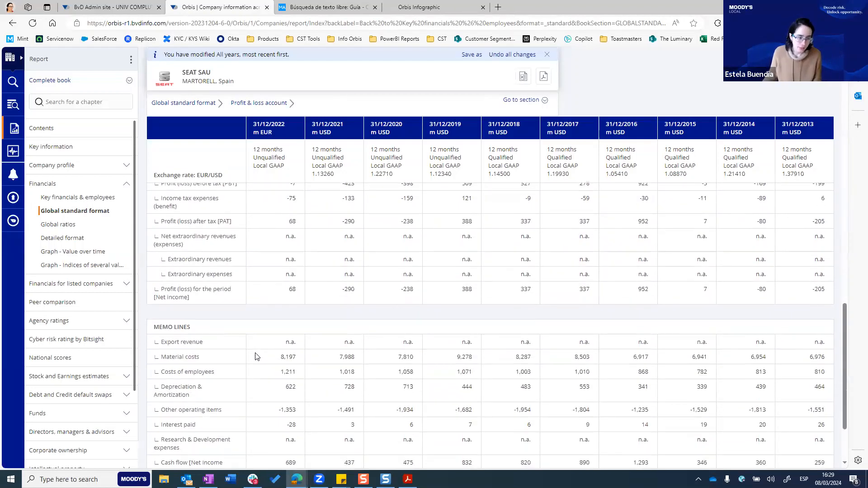
pyautogui.scroll(-1, 255, 357)
pyautogui.moveTo(284, 279); pyautogui.dragTo(297, 282)
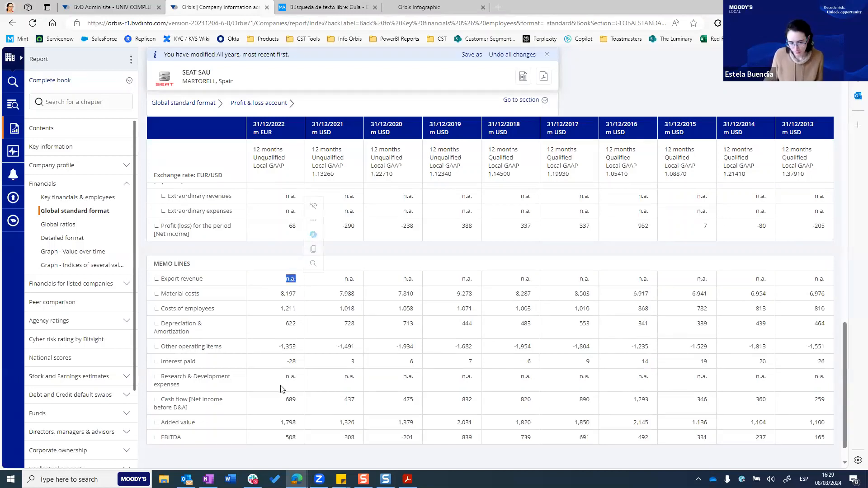
pyautogui.scroll(1, 282, 389)
pyautogui.scroll(10, 279, 387)
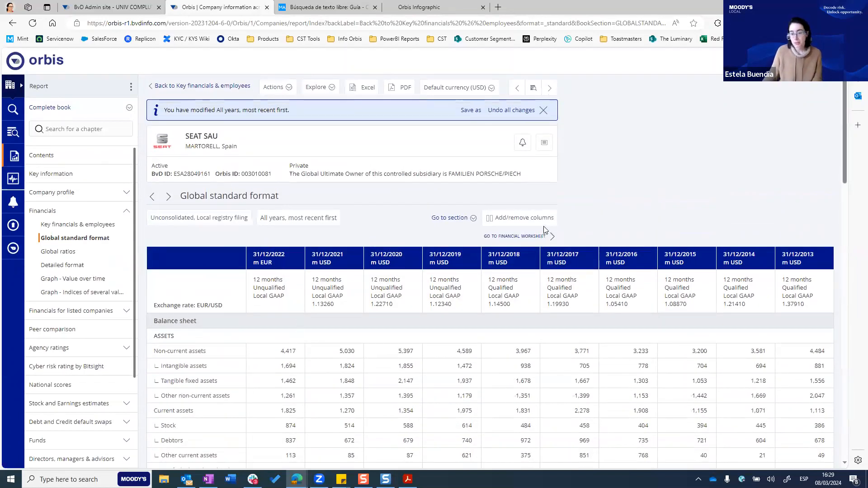
pyautogui.click(236, 226)
pyautogui.click(407, 215)
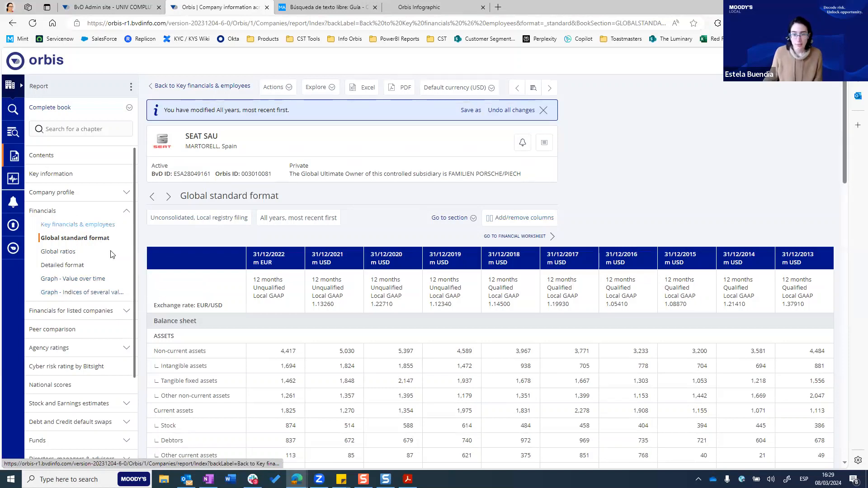
# View the Global ratios section under Financials and look over the profitability ratios
pyautogui.click(62, 254)
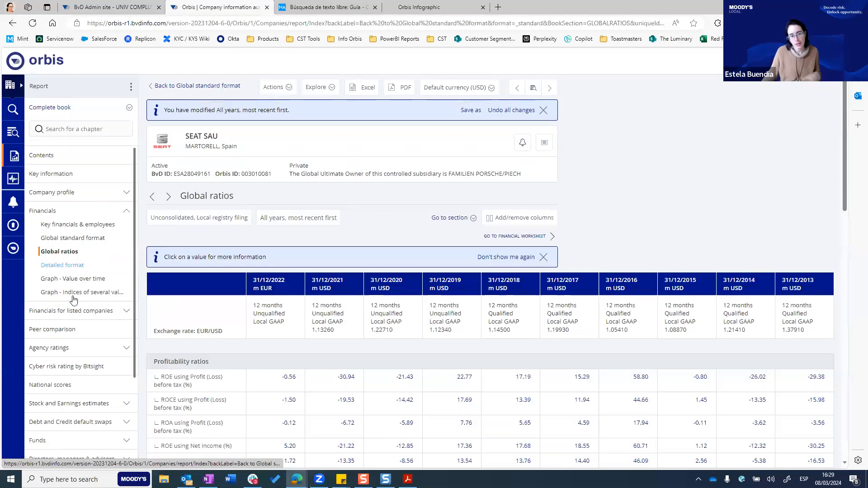
pyautogui.scroll(-1, 238, 279)
pyautogui.scroll(-2, 238, 279)
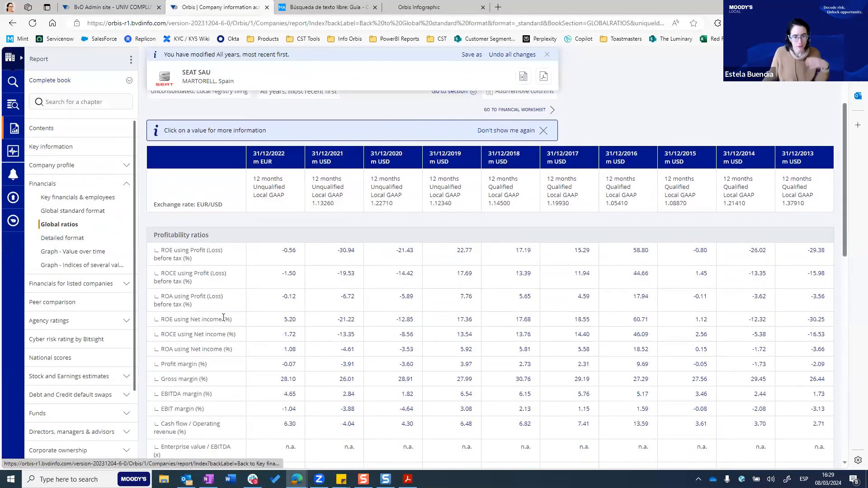
# Expand the Financials for listed companies chapter and look over its subchapters
pyautogui.click(78, 281)
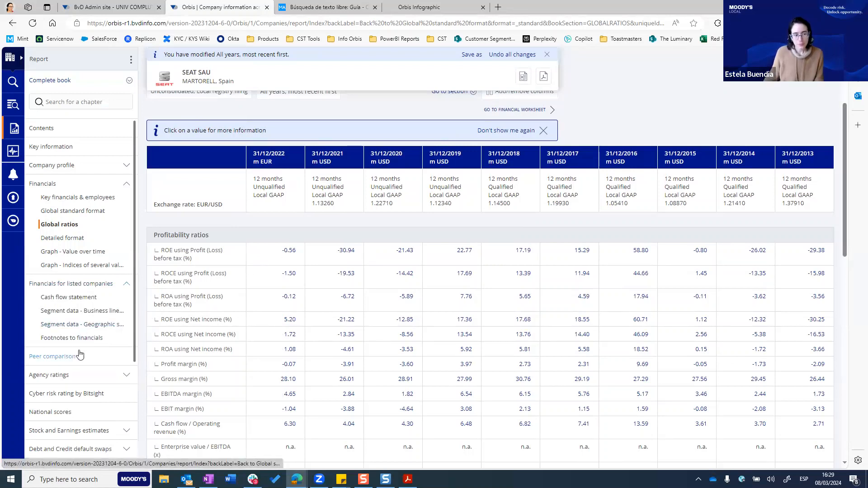
pyautogui.scroll(-1, 80, 354)
pyautogui.scroll(-1, 80, 354)
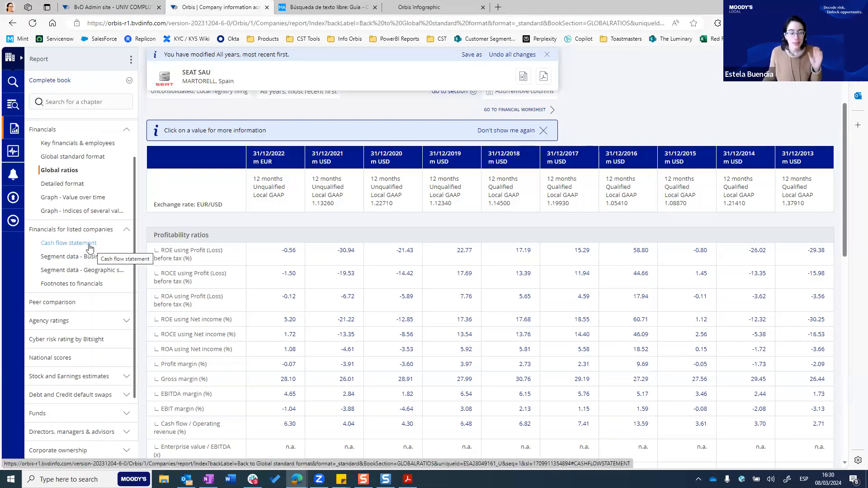
# View Company ratings within the Agency ratings chapter and highlight the data availability notice
pyautogui.click(66, 321)
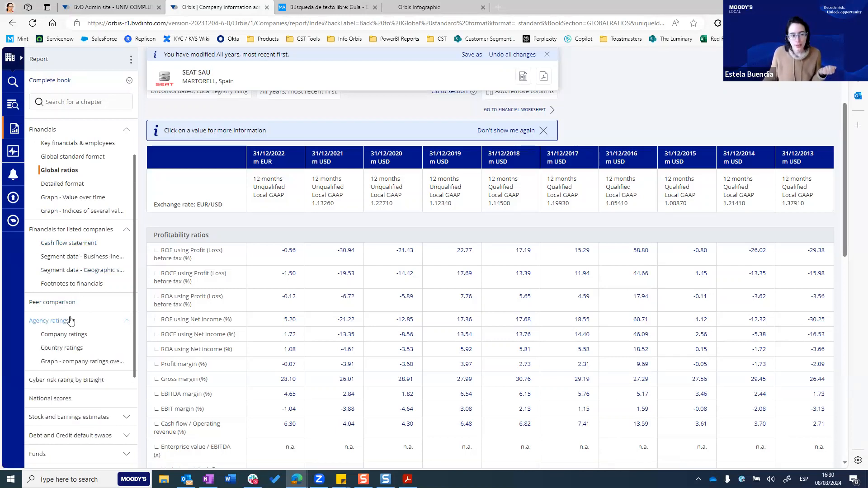
pyautogui.click(57, 340)
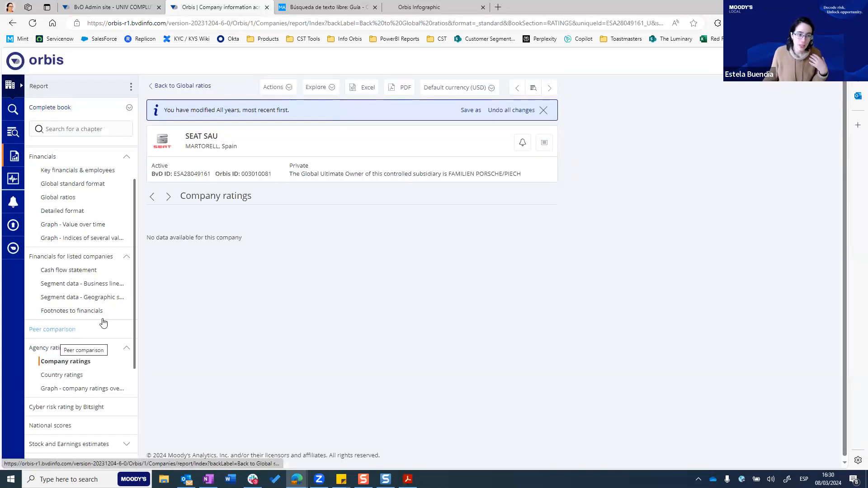
pyautogui.moveTo(258, 248); pyautogui.dragTo(149, 228)
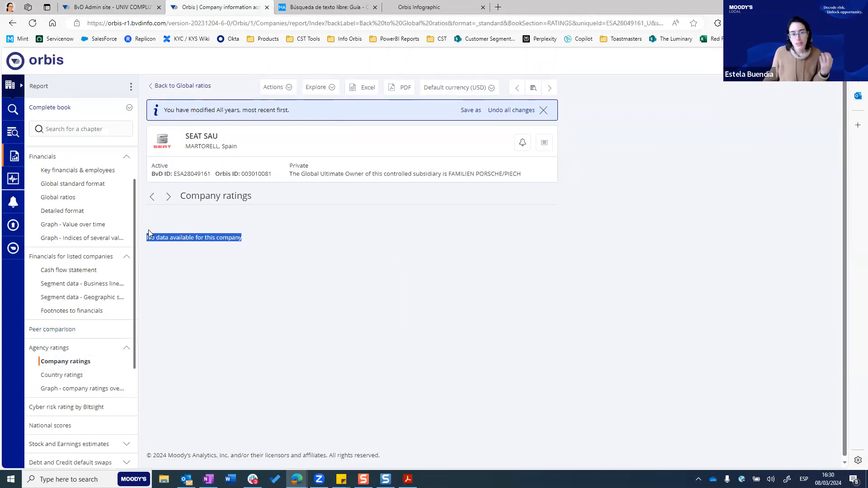
pyautogui.scroll(-1, 204, 312)
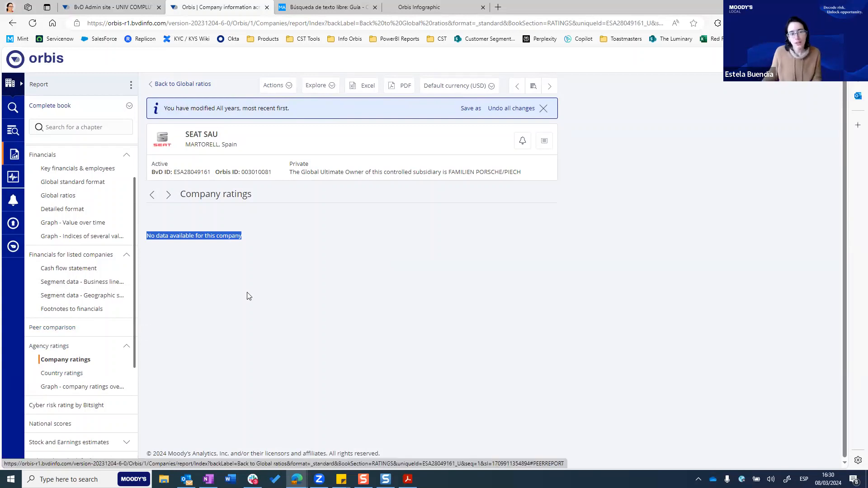
pyautogui.click(273, 250)
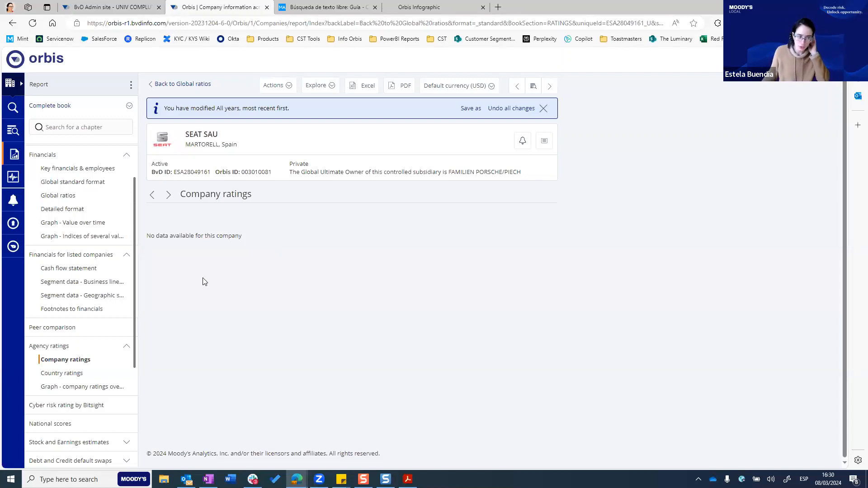
# View the Cyber risk rating by Bitsight chapter and highlight the provider's name above the gauge
pyautogui.scroll(-2, 85, 291)
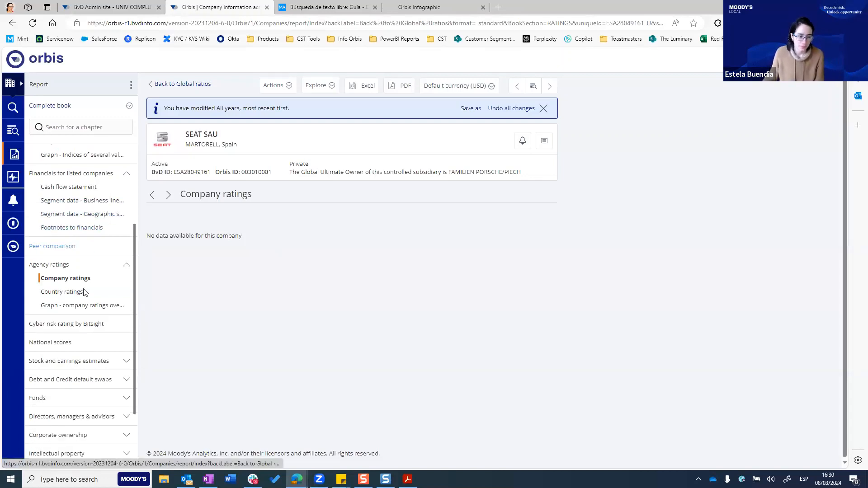
pyautogui.click(78, 329)
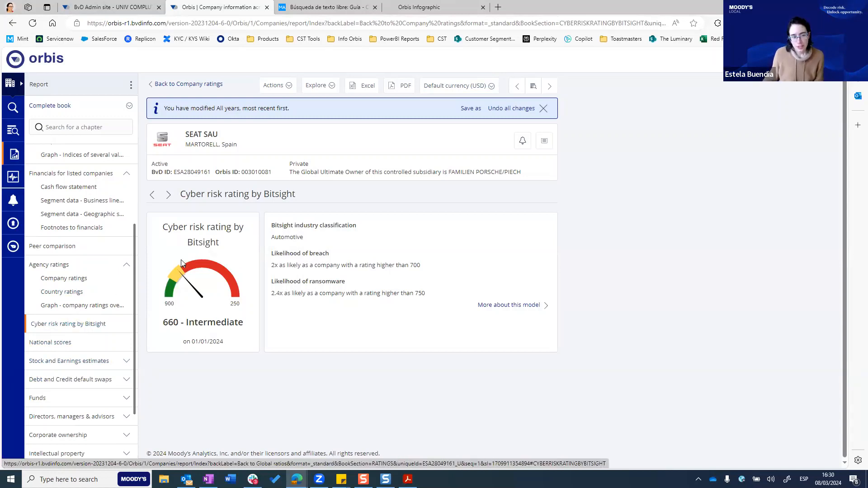
pyautogui.moveTo(187, 244); pyautogui.dragTo(220, 244)
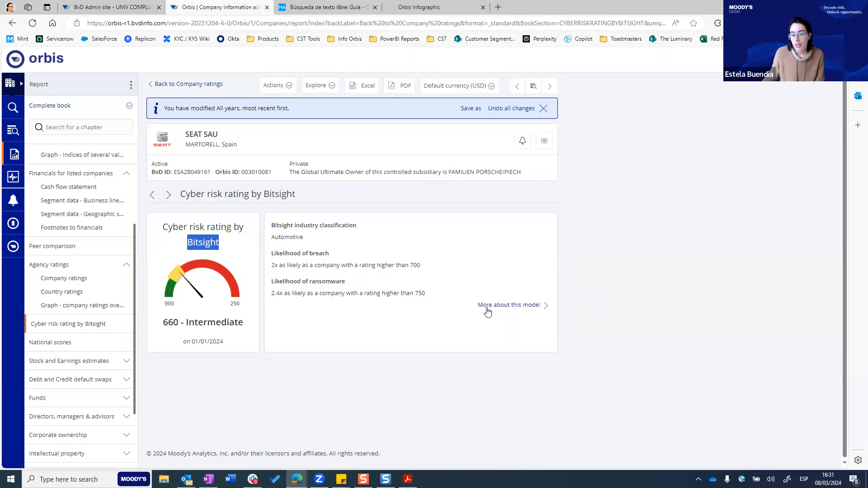
# Open the additional information about the Bitsight model, return to the SEAT SAU report and highlight the cyber risk rating
pyautogui.click(534, 307)
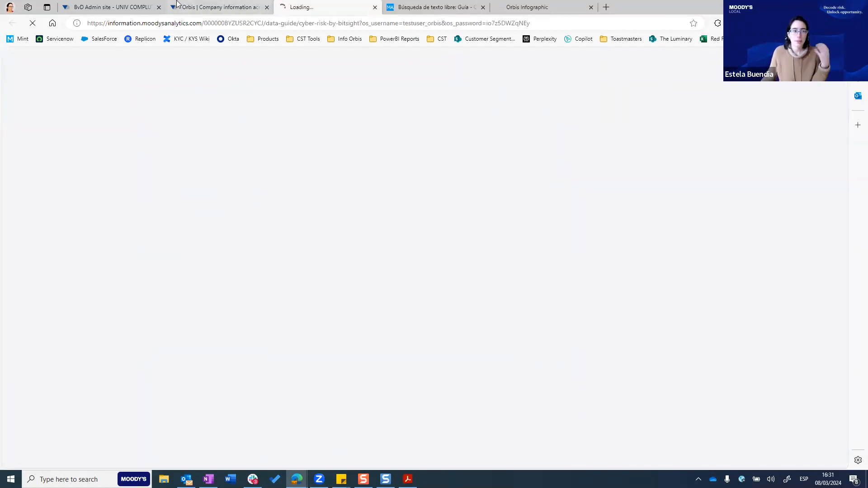
pyautogui.click(203, 7)
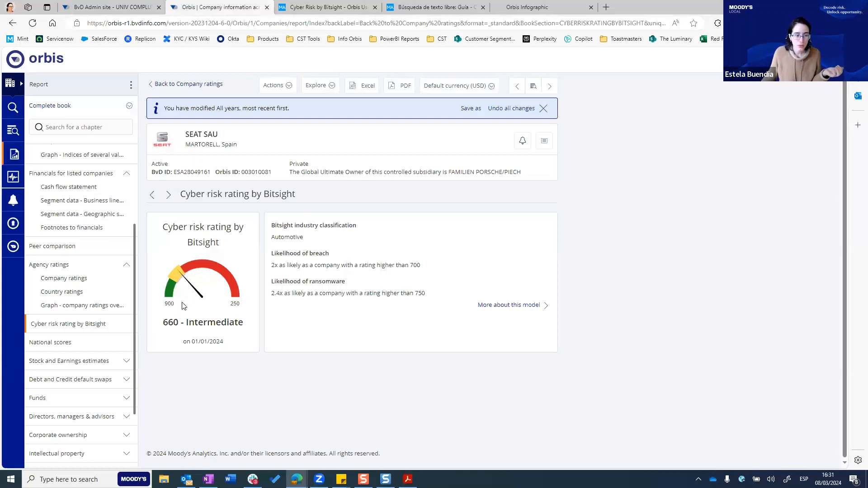
pyautogui.moveTo(163, 323); pyautogui.dragTo(243, 327)
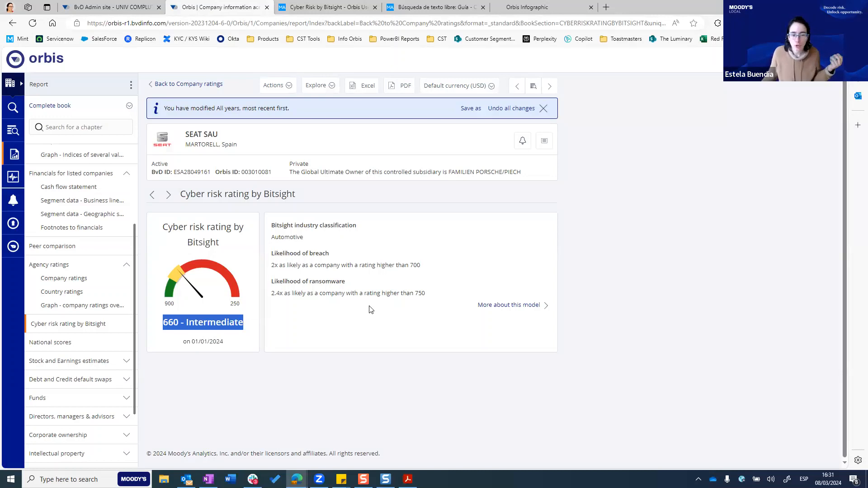
# Read through the Cyber Risk by Bitsight page of the Orbis User Guide, including its rating categories, and return to the report
pyautogui.click(285, 7)
pyautogui.scroll(-1, 359, 254)
pyautogui.scroll(-20, 360, 255)
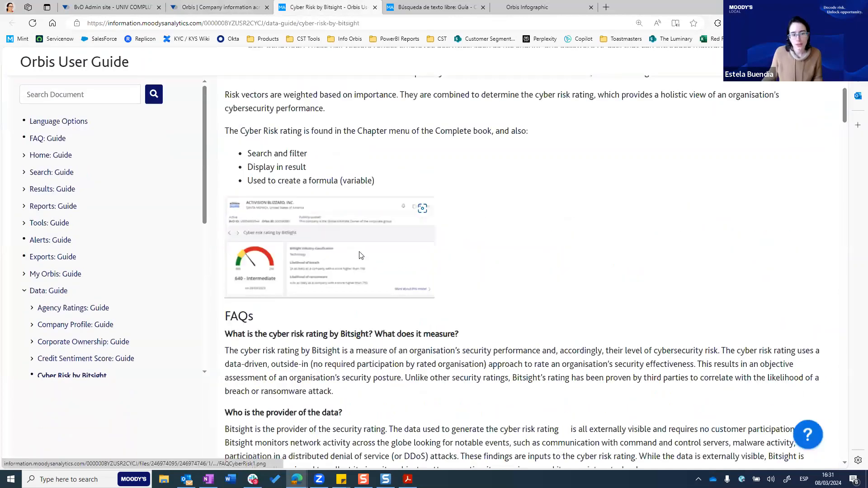
pyautogui.scroll(-15, 366, 258)
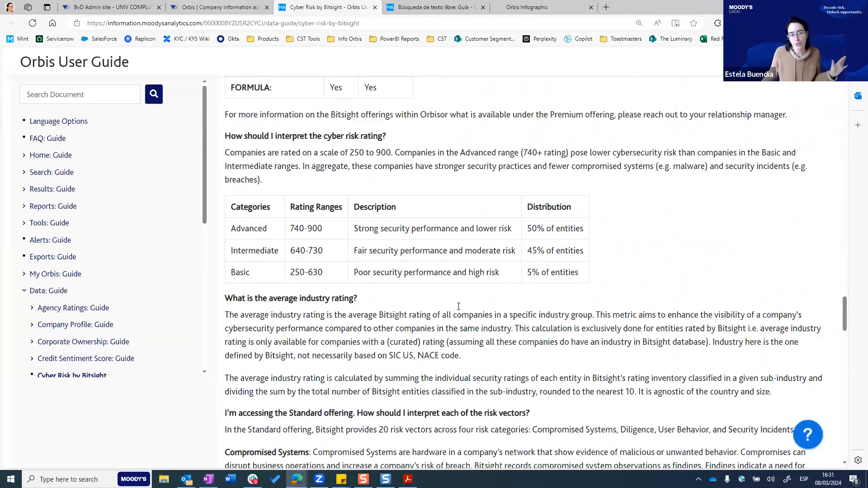
pyautogui.scroll(-15, 459, 306)
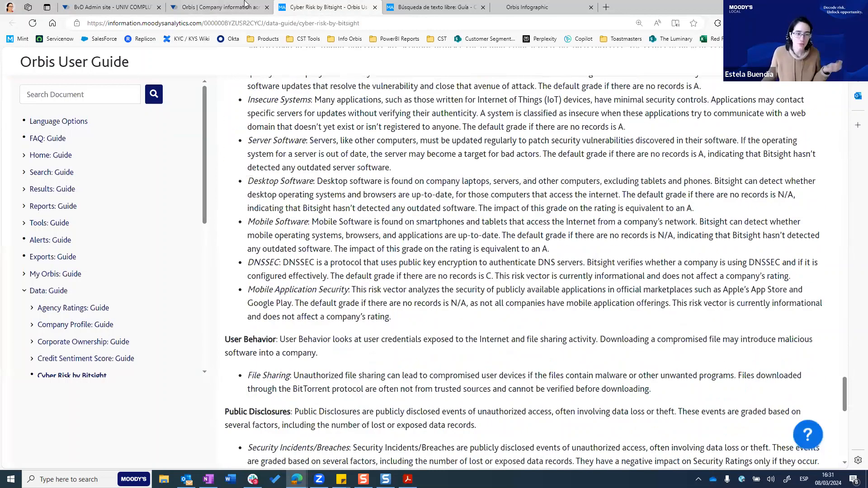
pyautogui.click(244, 4)
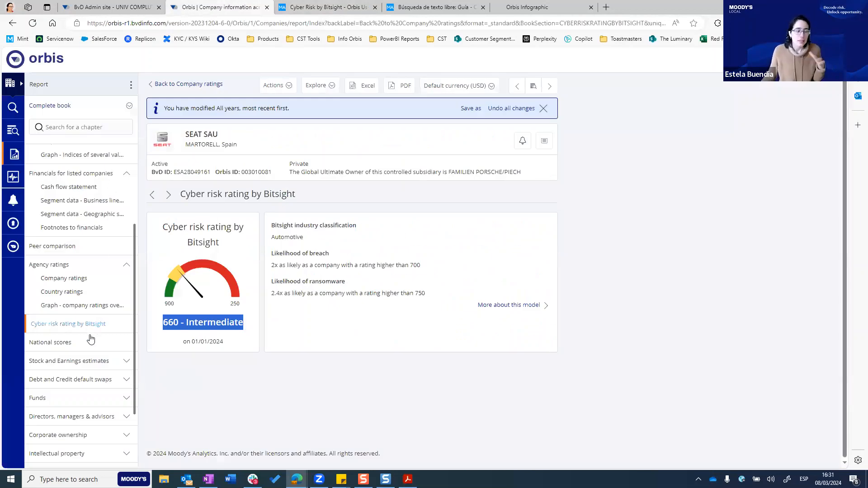
# Expand the Stock and Earnings estimates chapter and look over its subchapters
pyautogui.scroll(-1, 93, 338)
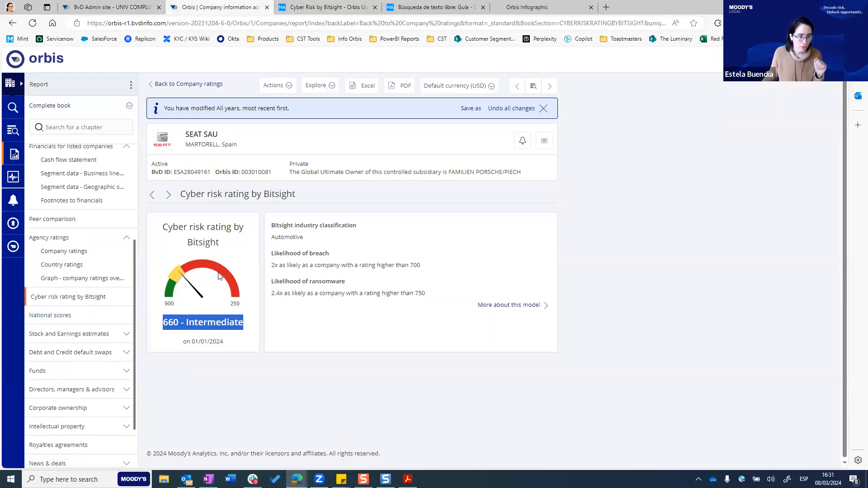
pyautogui.click(128, 337)
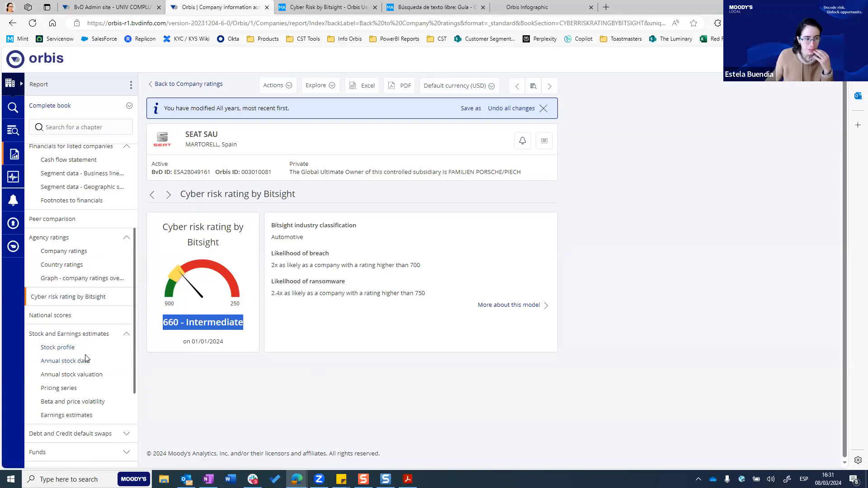
pyautogui.scroll(-1, 85, 354)
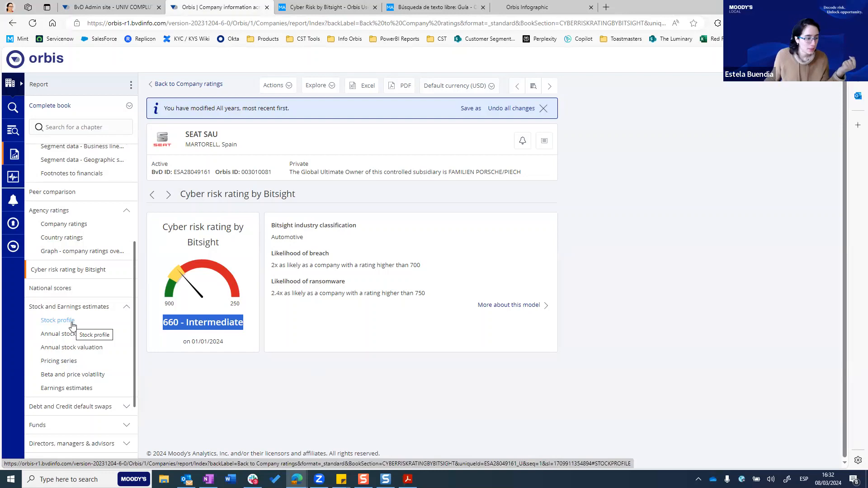
pyautogui.scroll(-2, 72, 325)
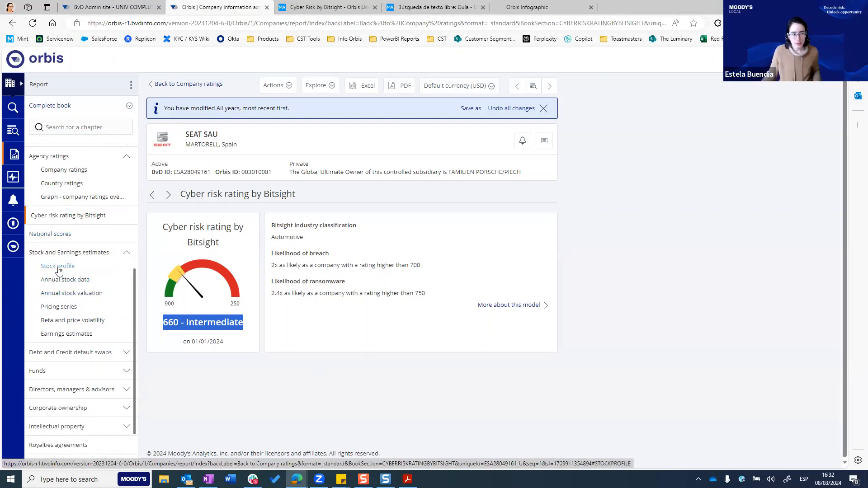
# Expand the Debt and Credit default swaps, Funds, and Directors, managers & advisors chapters to review their subchapters
pyautogui.click(54, 361)
pyautogui.click(54, 382)
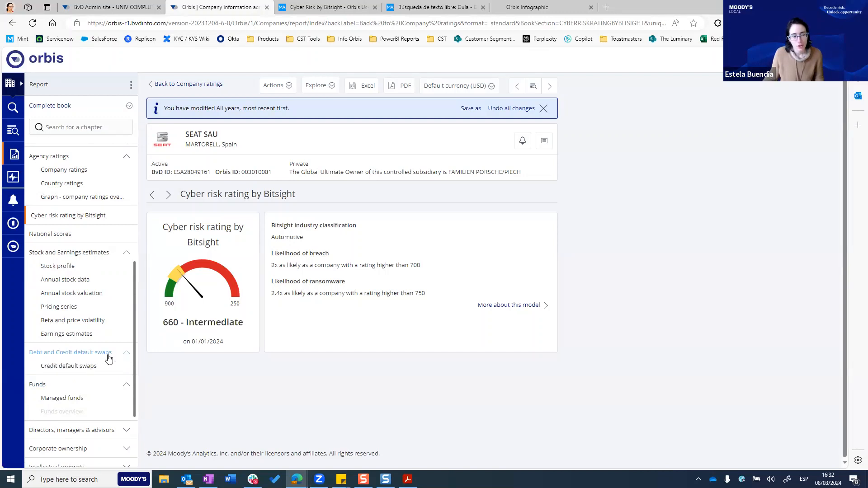
pyautogui.scroll(-2, 93, 358)
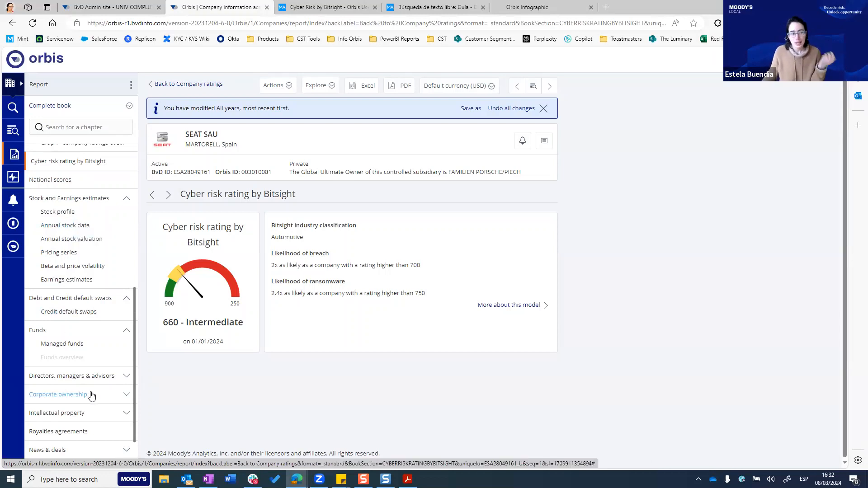
pyautogui.click(97, 377)
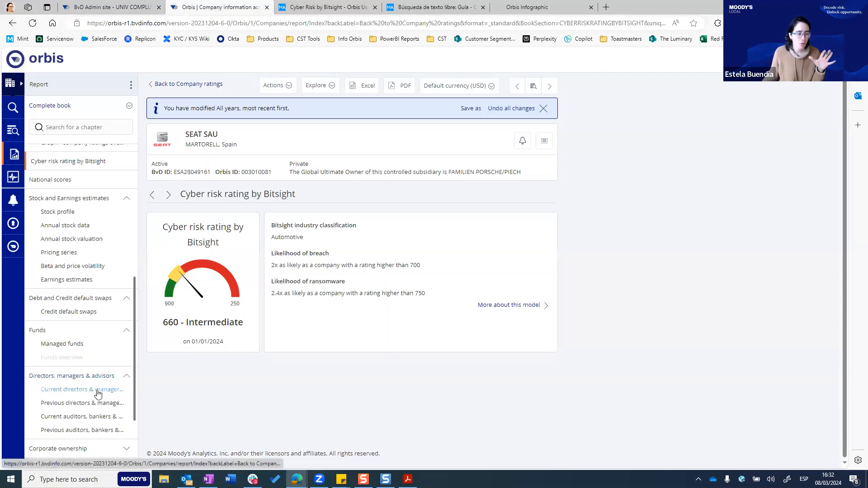
# Open the Current directors & managers subchapter, collapse and re-expand the Boards of directors group, and look through its members
pyautogui.click(97, 392)
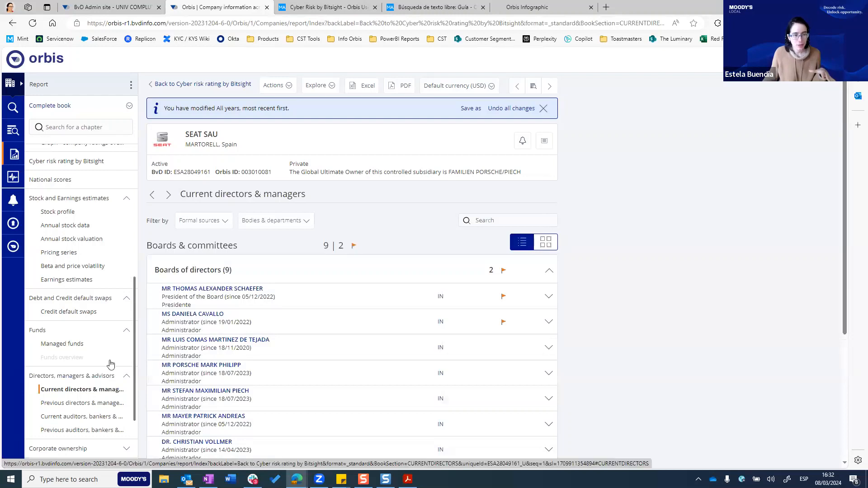
pyautogui.moveTo(215, 194); pyautogui.dragTo(310, 203)
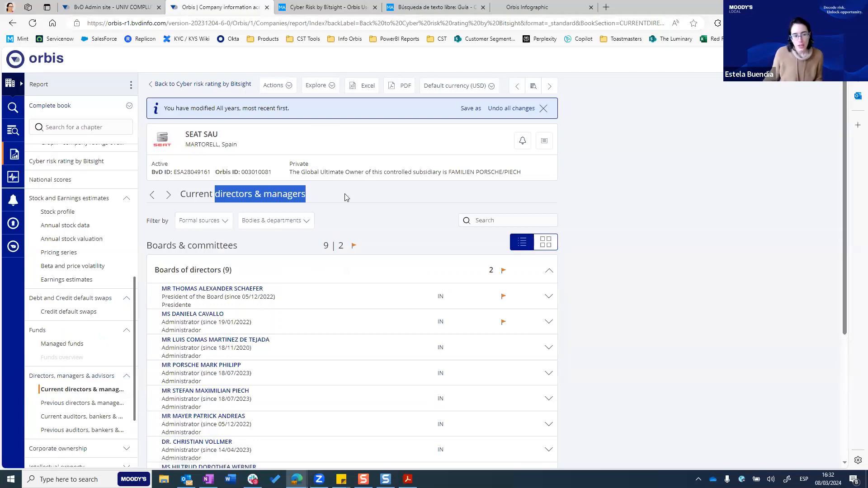
pyautogui.click(595, 256)
pyautogui.click(549, 271)
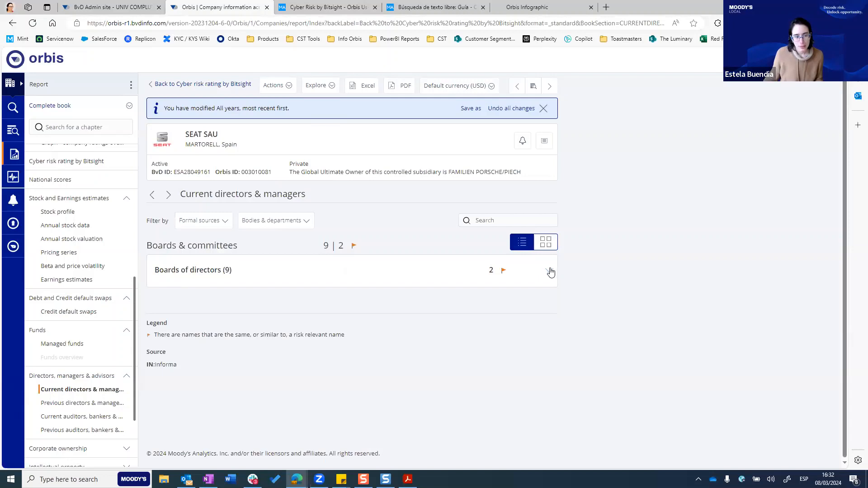
pyautogui.click(547, 270)
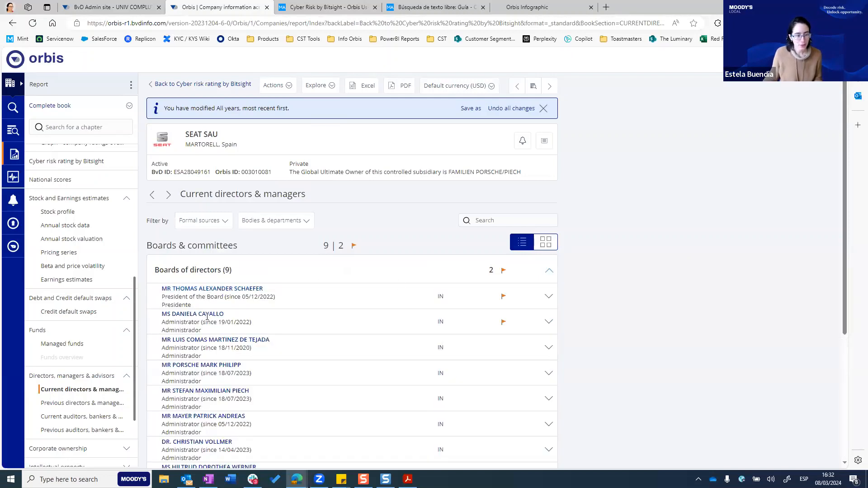
pyautogui.scroll(-2, 201, 395)
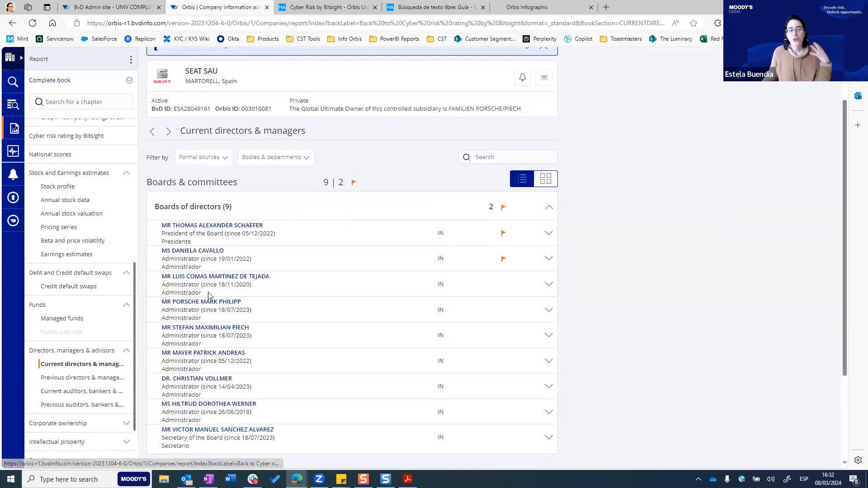
pyautogui.scroll(-2, 226, 244)
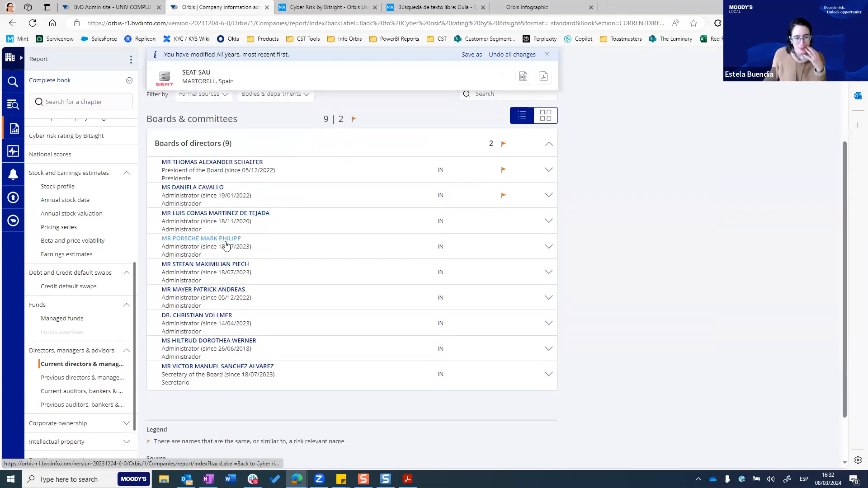
pyautogui.scroll(2, 221, 256)
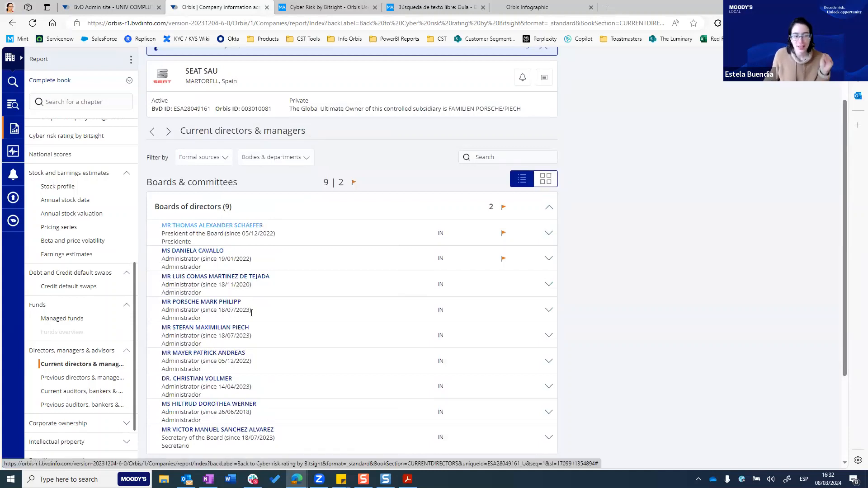
pyautogui.scroll(2, 252, 316)
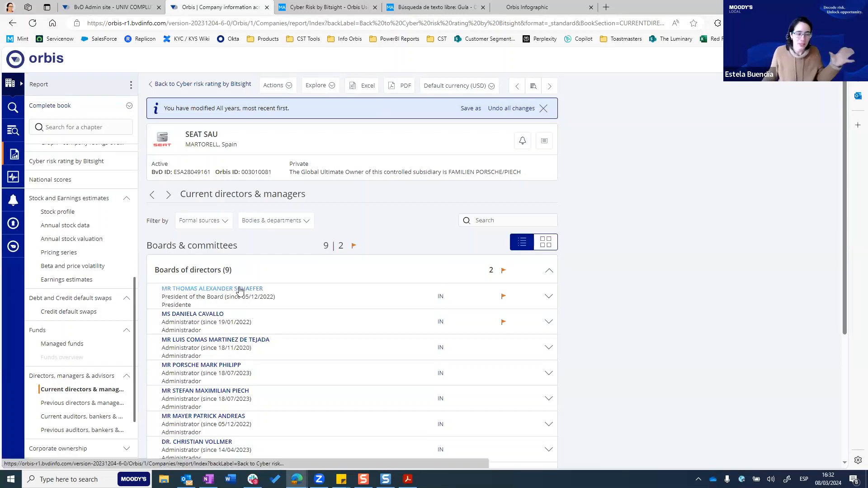
# Open the contact profile of the President of the Board, highlight the company count of the current roles, and return to the report
pyautogui.click(210, 292)
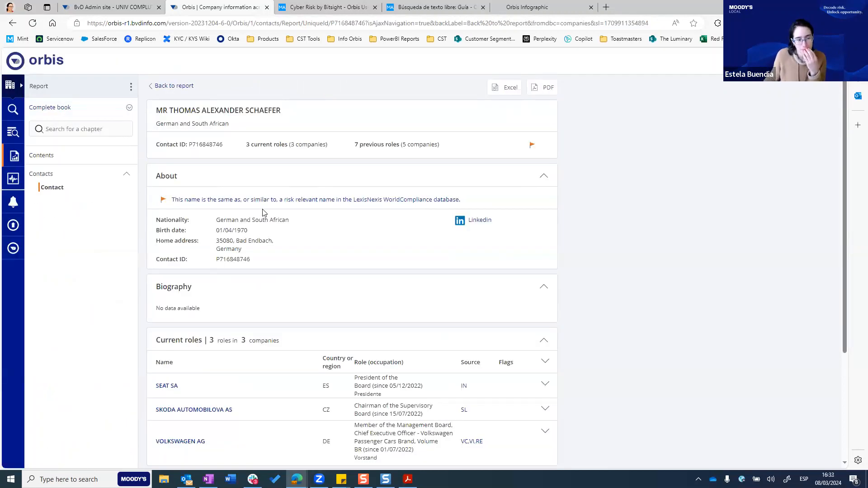
pyautogui.scroll(-1, 263, 213)
pyautogui.moveTo(210, 277); pyautogui.dragTo(289, 283)
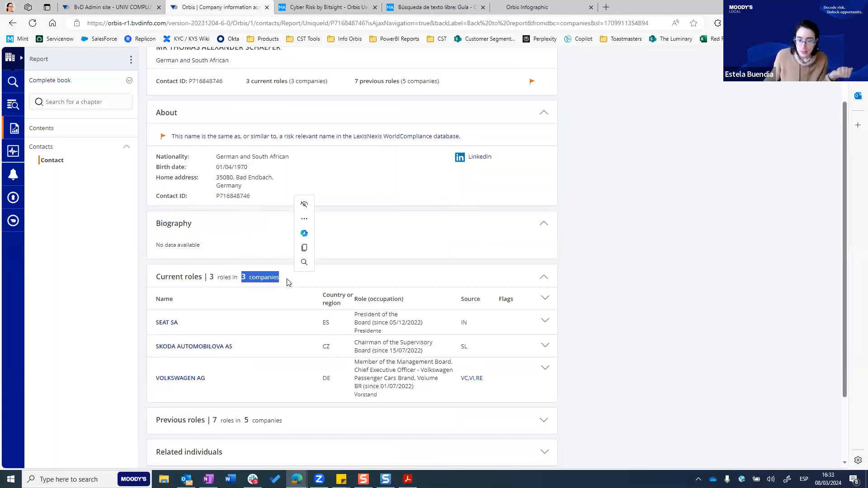
pyautogui.scroll(-1, 288, 282)
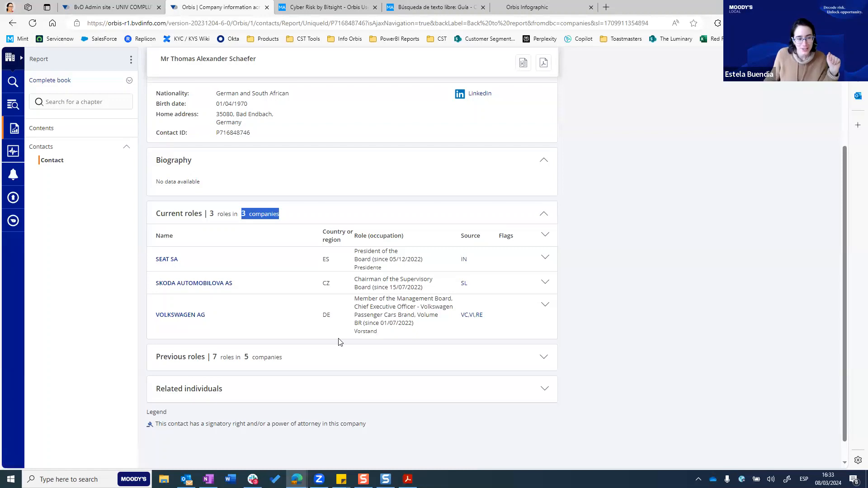
pyautogui.scroll(5, 339, 342)
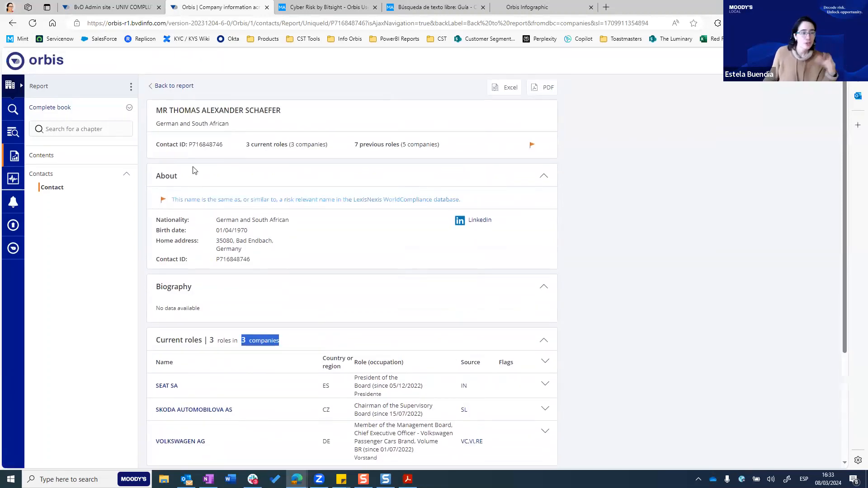
pyautogui.click(185, 89)
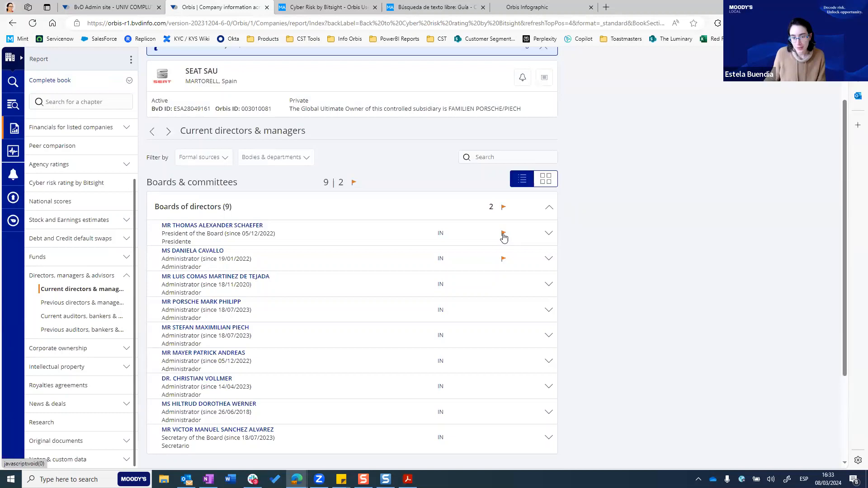
# Check the risk flags beside the first two directors, then expand and collapse the details of the second flagged director
pyautogui.moveTo(503, 238)
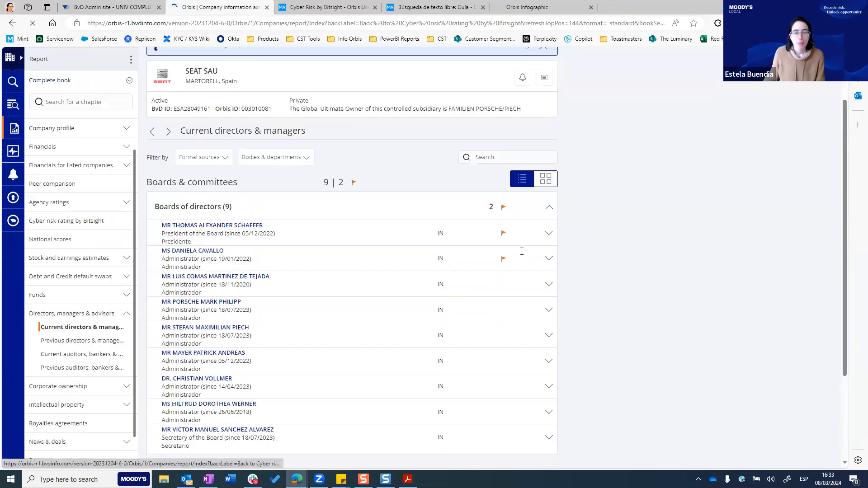
pyautogui.moveTo(504, 263)
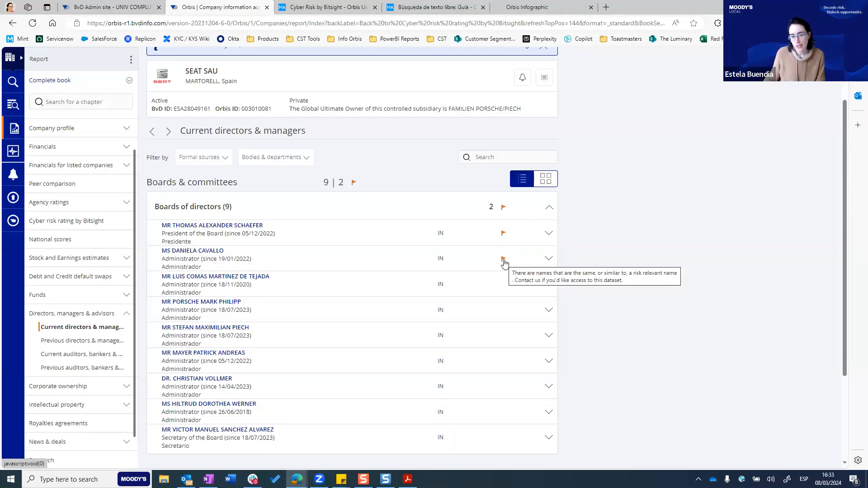
pyautogui.click(550, 258)
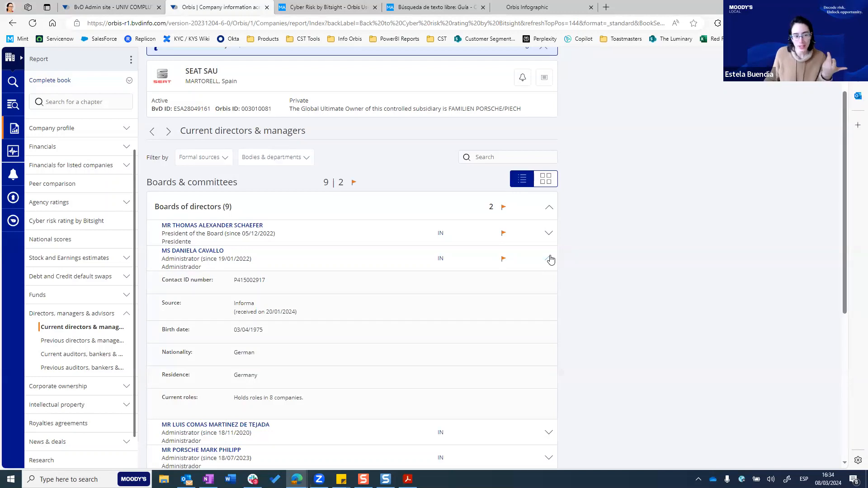
pyautogui.click(550, 259)
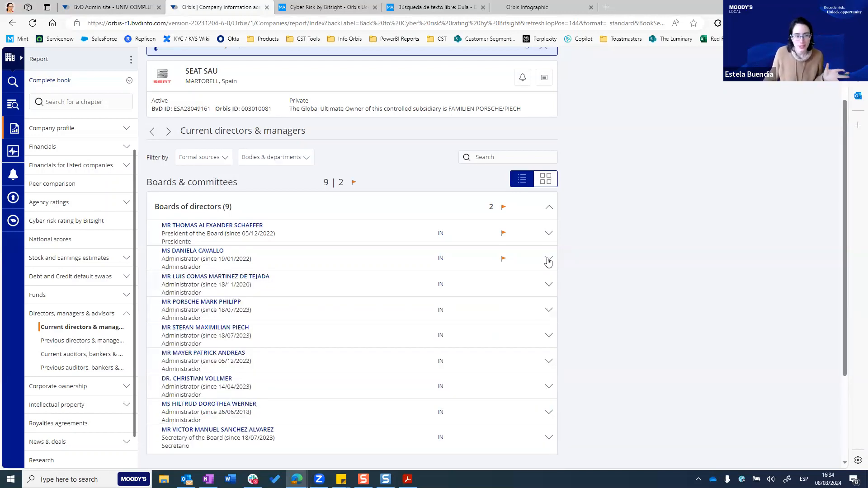
pyautogui.scroll(-1, 547, 262)
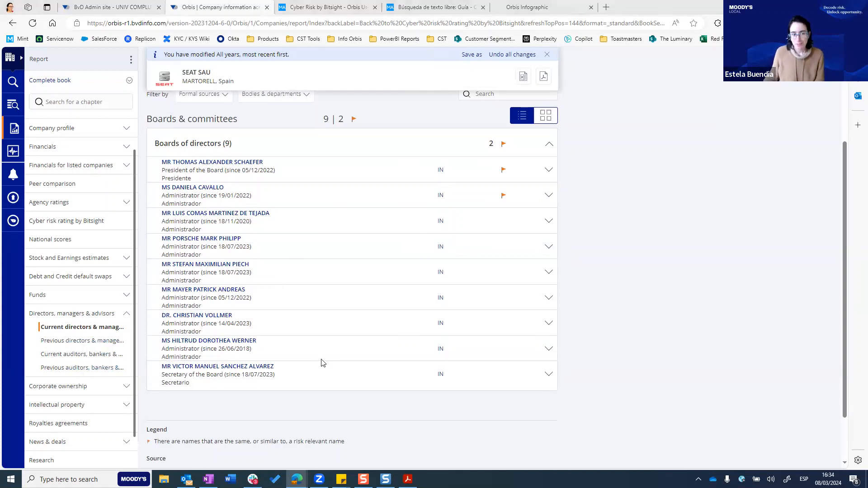
# Expand the board president's entry among SEAT SAU's current directors, check its information source and received date, and collapse it
pyautogui.scroll(2, 426, 287)
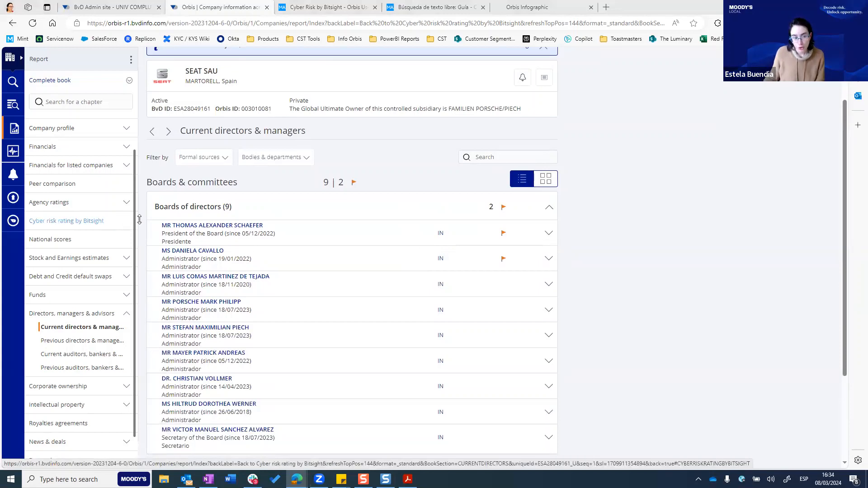
pyautogui.click(550, 237)
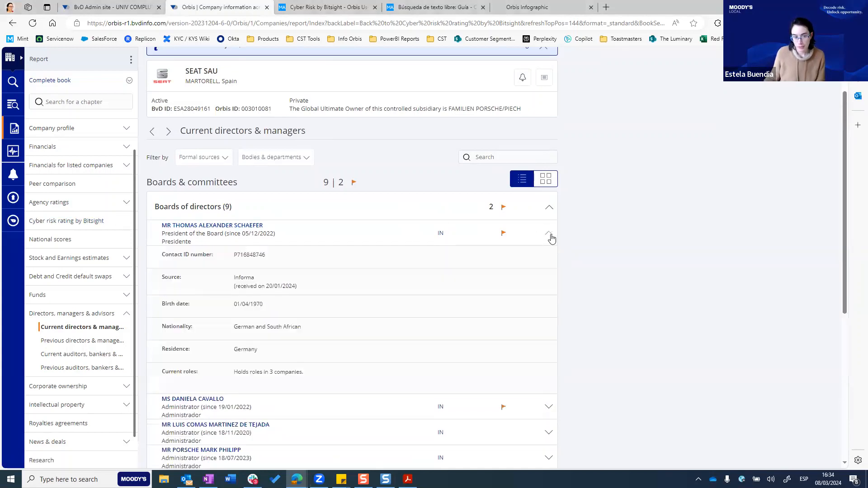
pyautogui.moveTo(162, 278); pyautogui.dragTo(180, 285)
pyautogui.moveTo(234, 279); pyautogui.dragTo(254, 277)
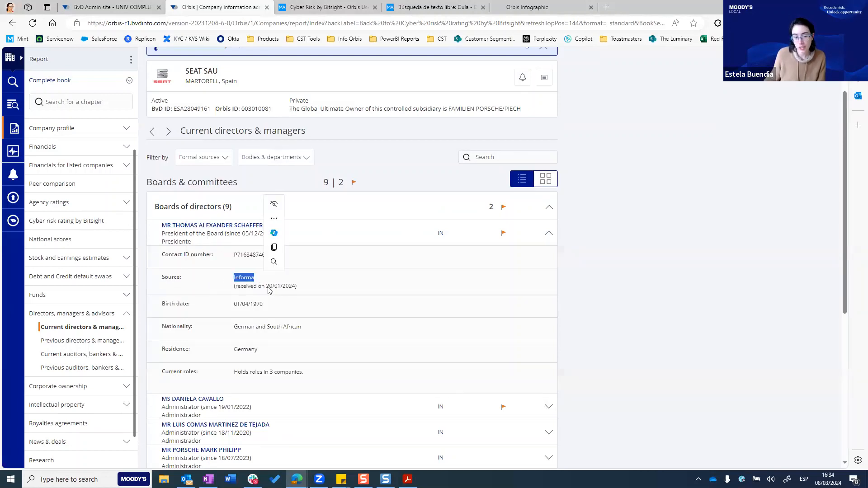
pyautogui.moveTo(267, 290); pyautogui.dragTo(298, 291)
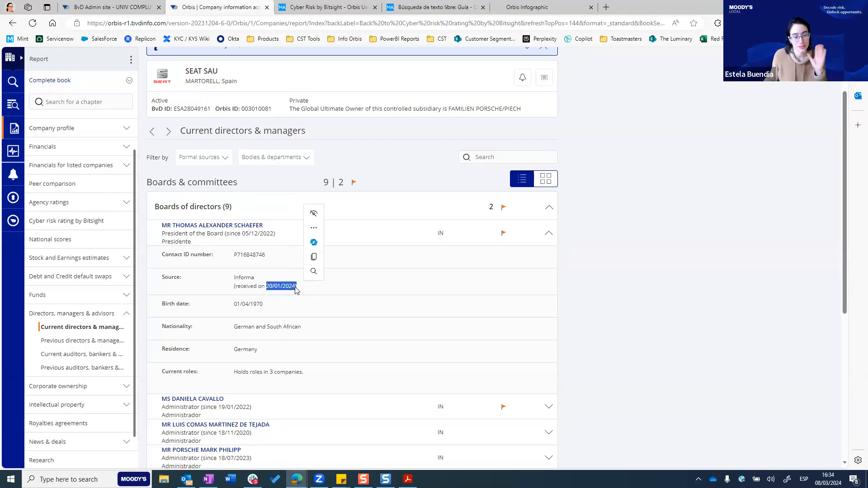
pyautogui.click(550, 236)
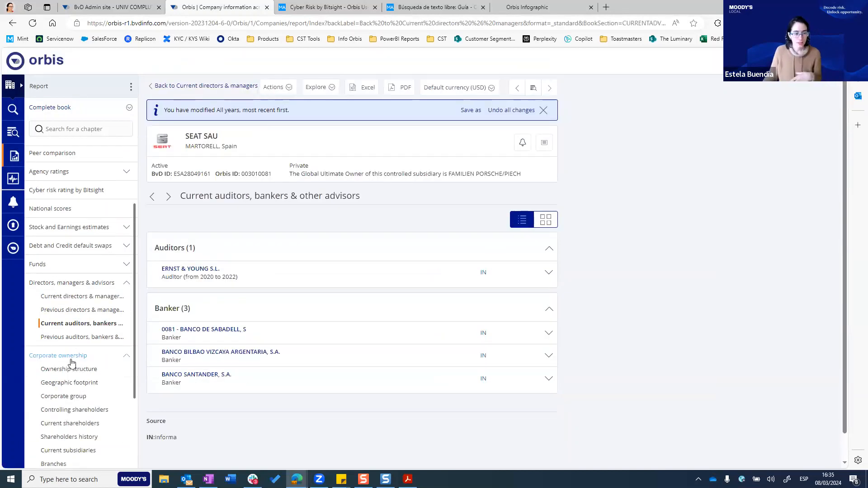
# Look through the SEAT SAU report's chapter list around Corporate ownership and return to the list of company results
pyautogui.scroll(-1, 72, 357)
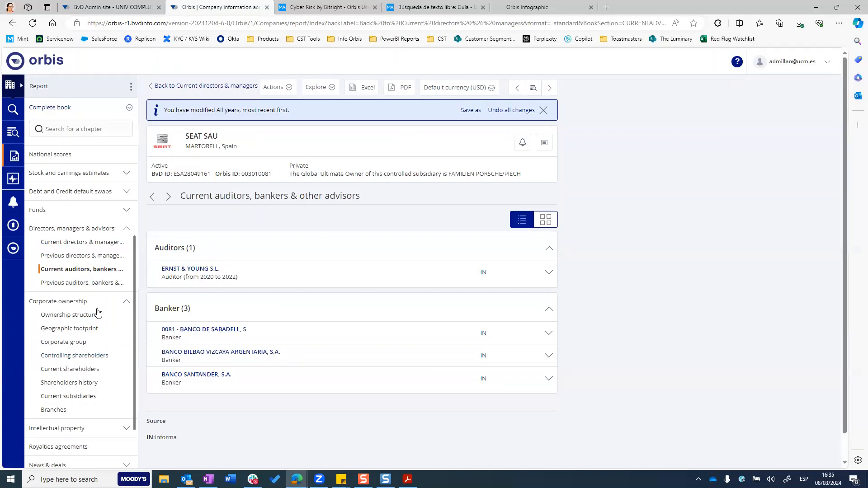
pyautogui.scroll(1, 92, 302)
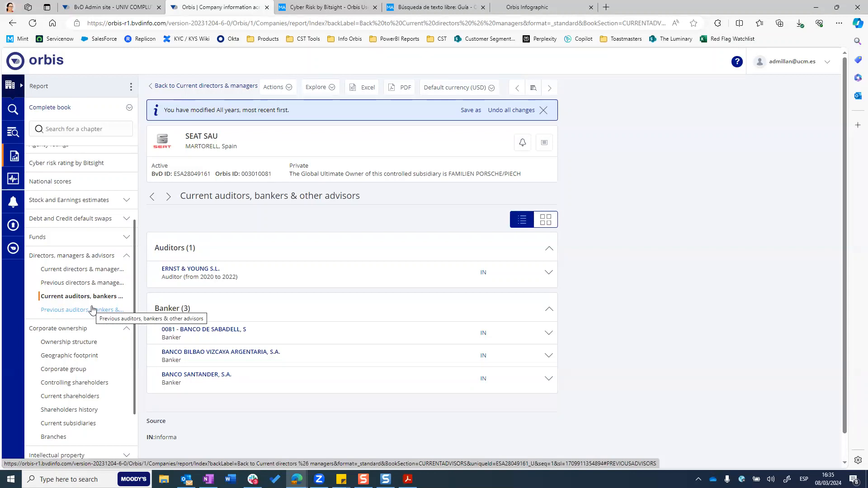
pyautogui.scroll(3, 92, 310)
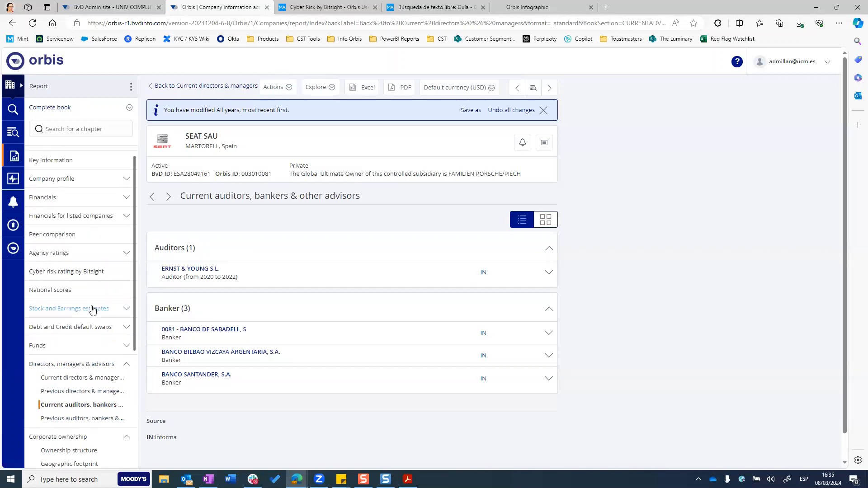
pyautogui.scroll(1, 92, 310)
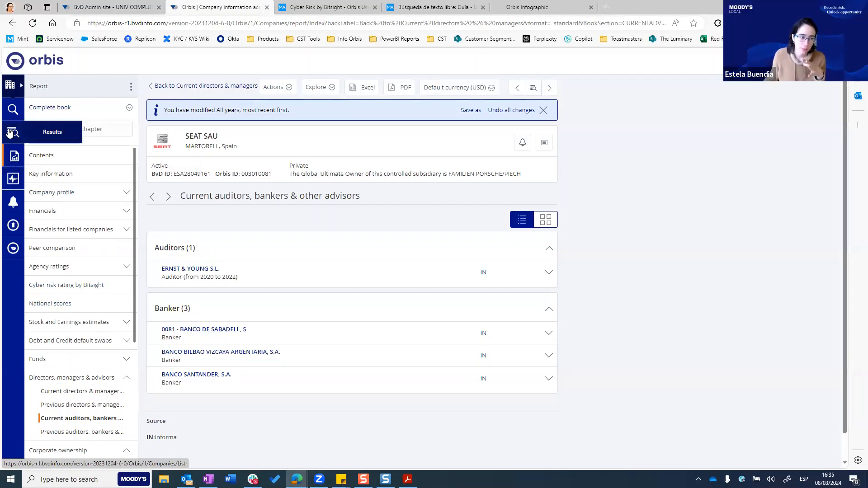
pyautogui.click(40, 135)
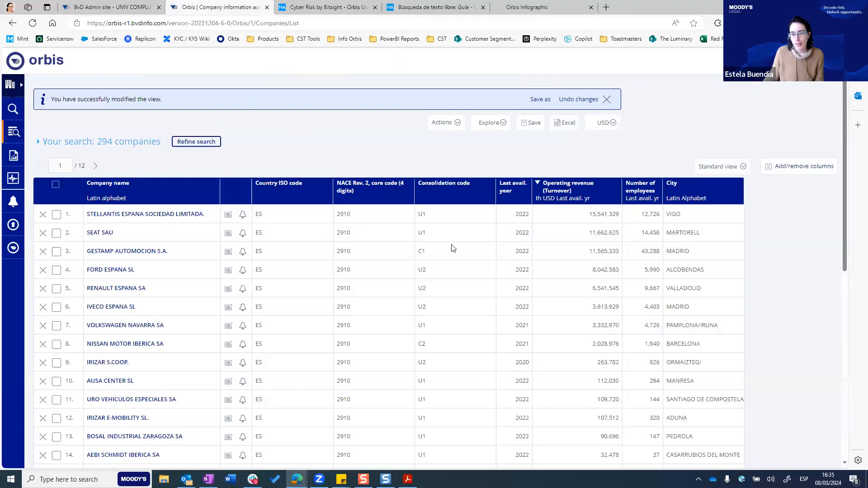
# Open the results table's column editor and search the available columns for "director"
pyautogui.click(717, 185)
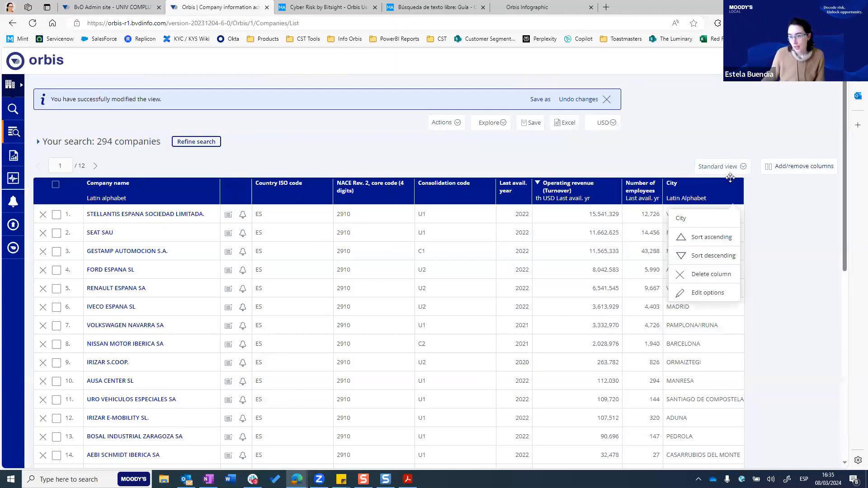
pyautogui.click(791, 173)
pyautogui.click(408, 139)
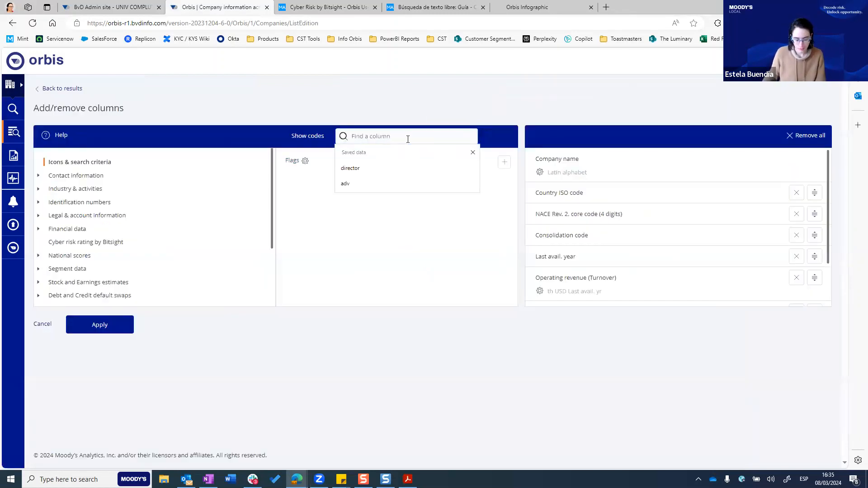
pyautogui.write('director')
pyautogui.press('Tab')
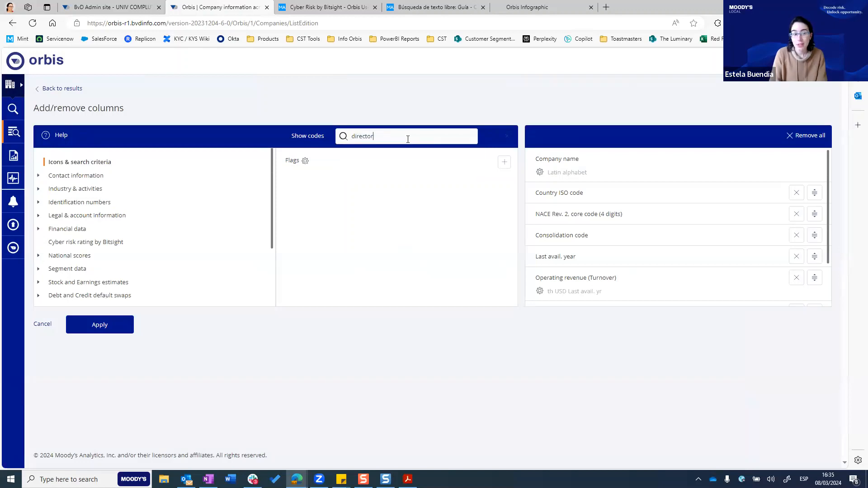
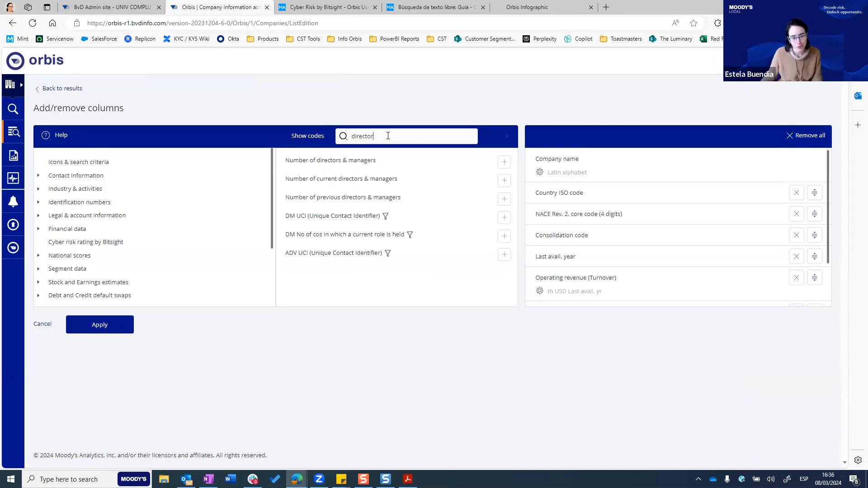
pyautogui.moveTo(368, 136); pyautogui.dragTo(355, 136)
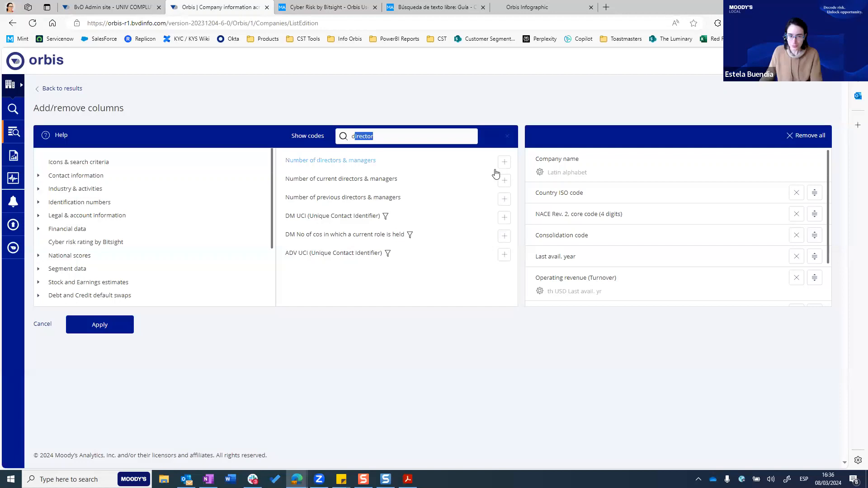
# Add the Full name column from the Directors & Managers category to the selected columns
pyautogui.scroll(-1, 96, 271)
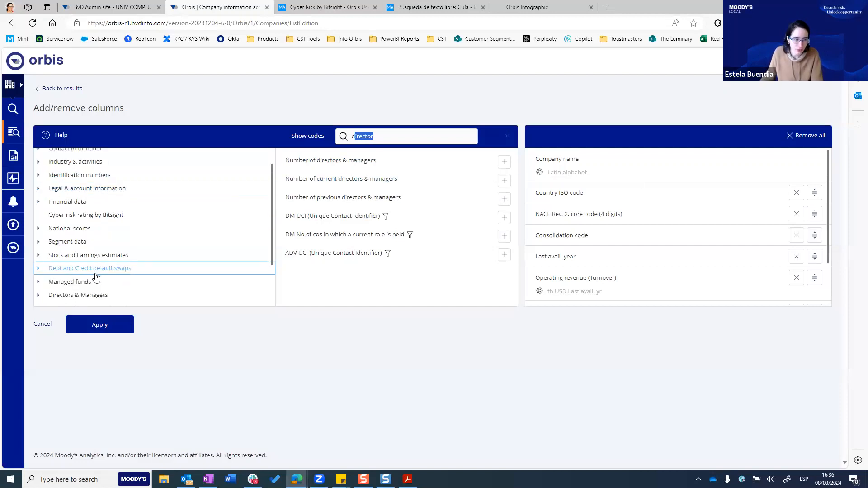
pyautogui.scroll(-2, 95, 277)
pyautogui.click(76, 239)
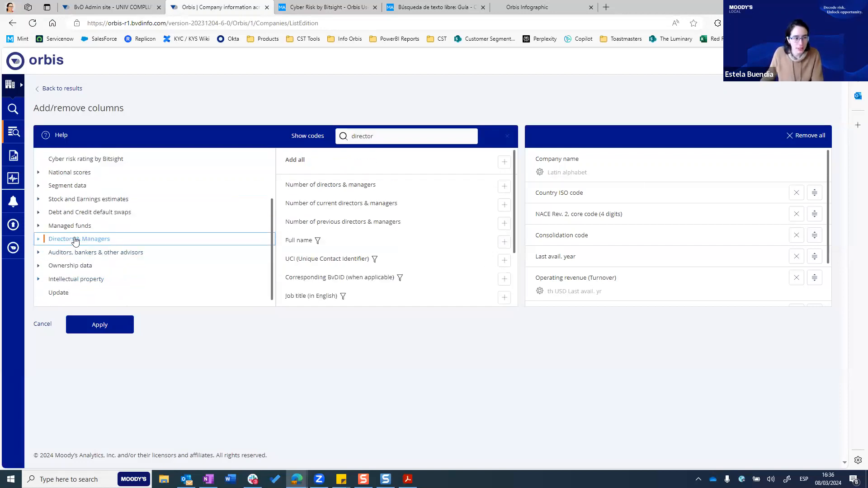
pyautogui.click(504, 242)
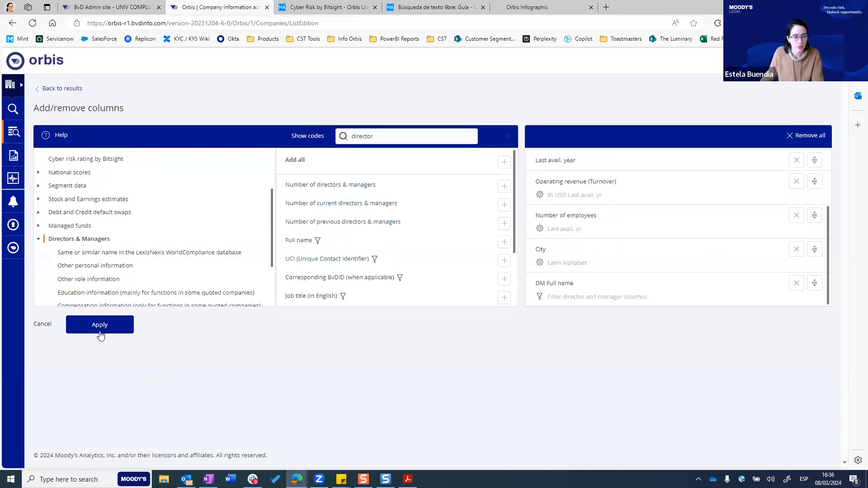
# Explore the available column categories, including auditors and bankers, and expand Financial data through Global standard format and Banks to Balance sheet
pyautogui.click(38, 241)
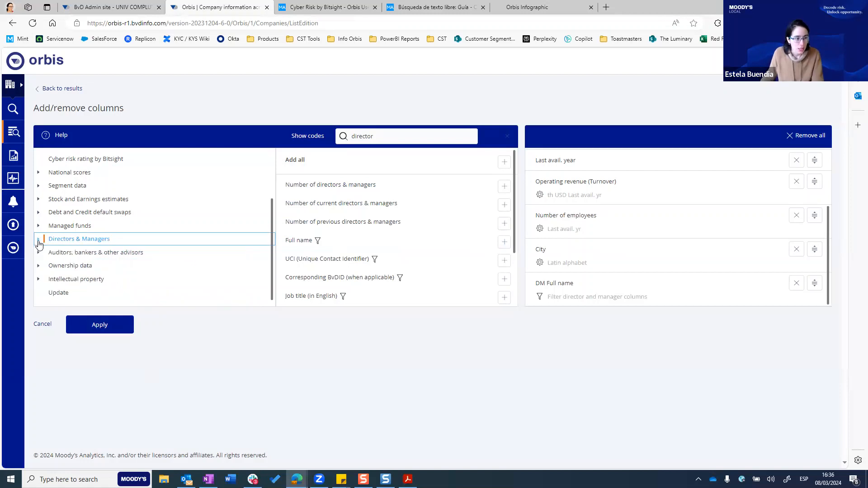
pyautogui.click(39, 254)
pyautogui.click(40, 254)
pyautogui.scroll(2, 46, 242)
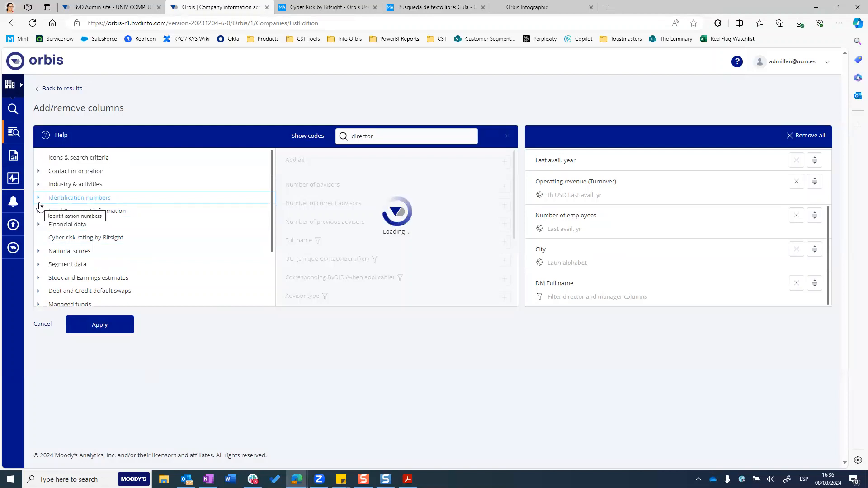
pyautogui.click(39, 226)
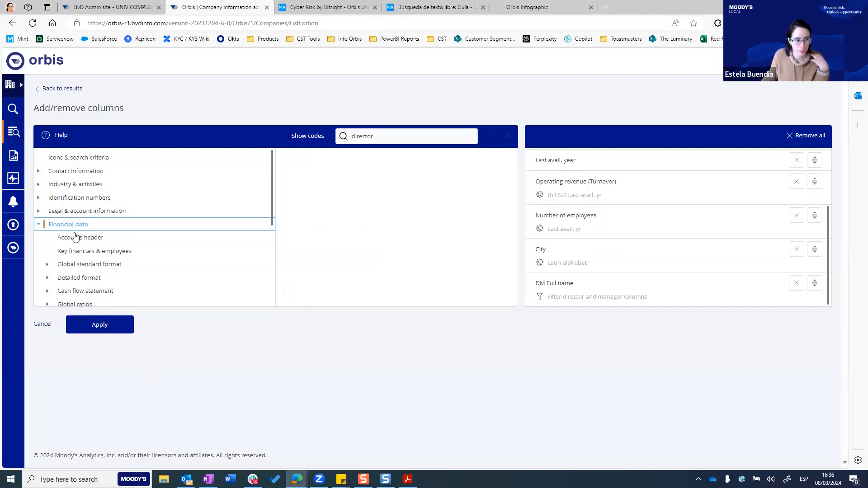
pyautogui.click(43, 267)
pyautogui.scroll(-1, 45, 271)
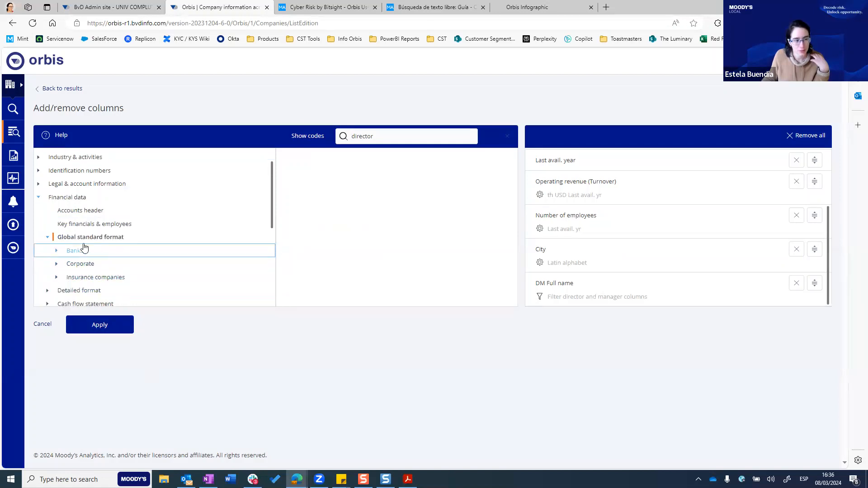
pyautogui.click(57, 253)
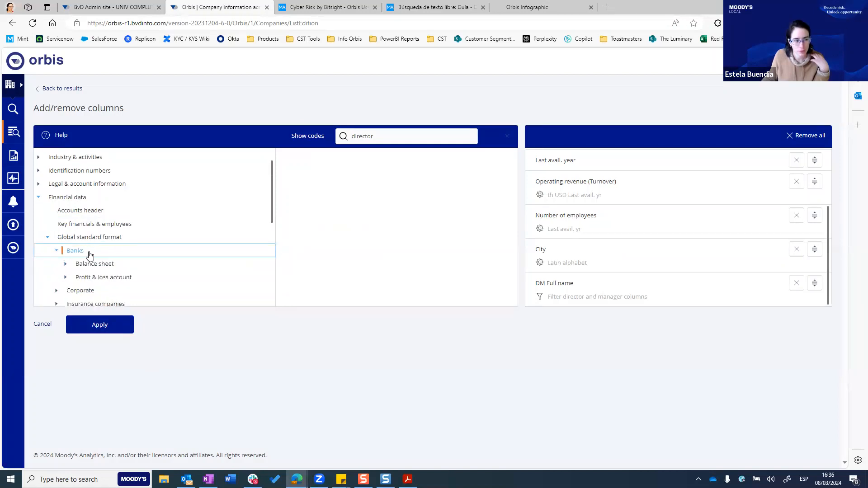
pyautogui.click(93, 266)
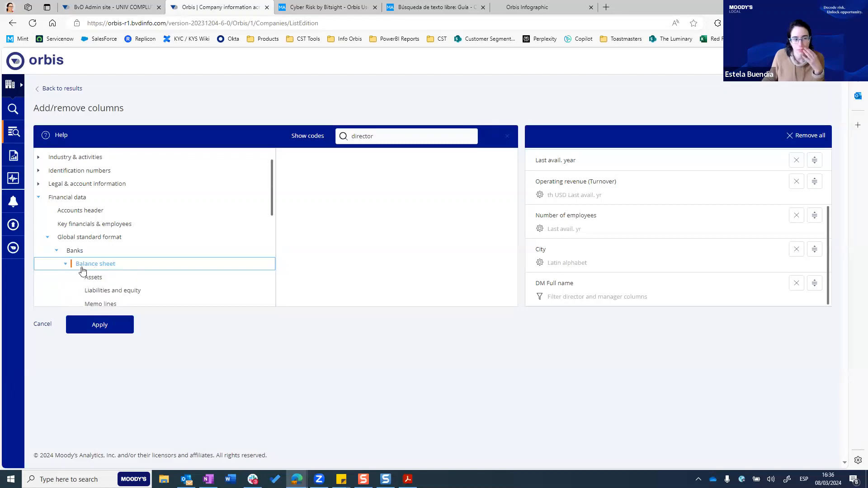
pyautogui.scroll(-1, 104, 287)
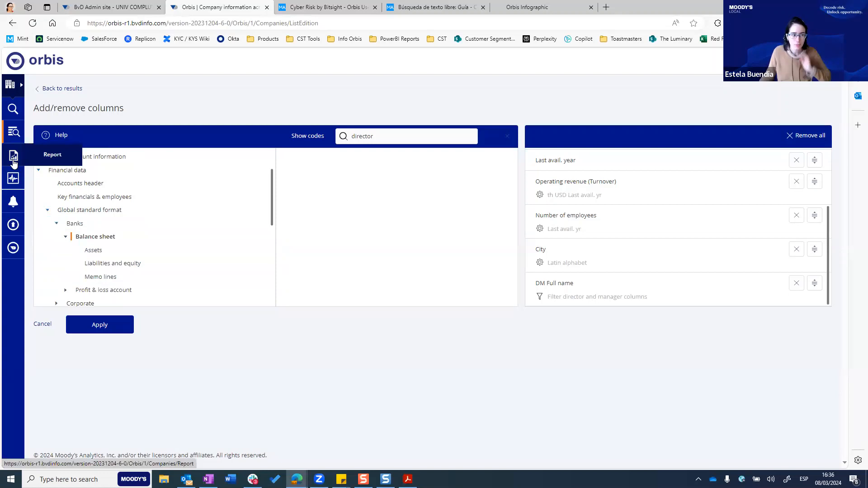
# Open the Global standard format financials in SEAT SAU's report and examine the balance sheet, including Liabilities & equity
pyautogui.click(48, 156)
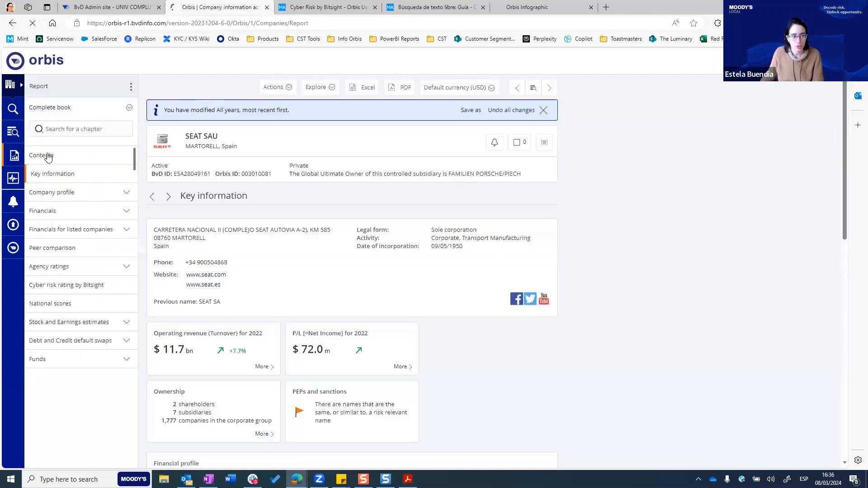
pyautogui.click(52, 212)
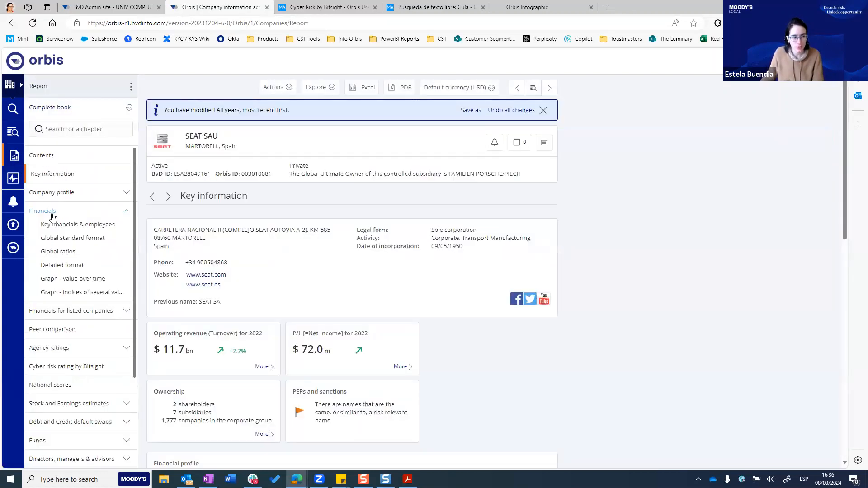
pyautogui.click(55, 239)
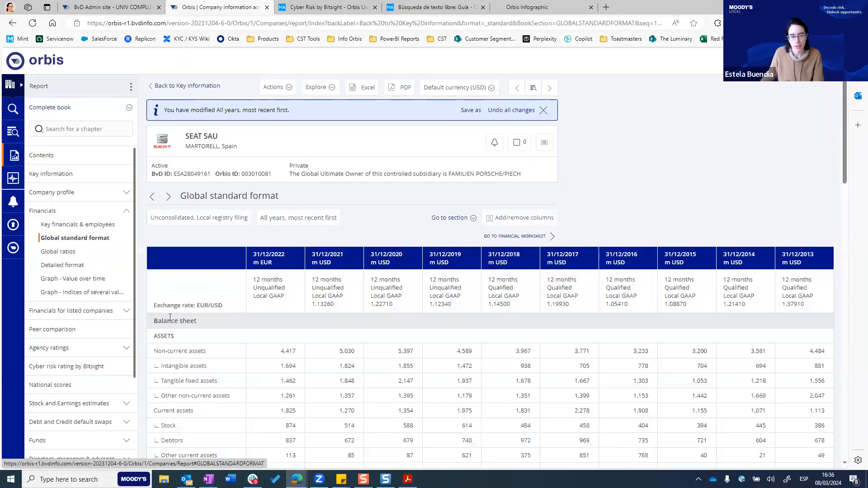
pyautogui.scroll(-5, 174, 340)
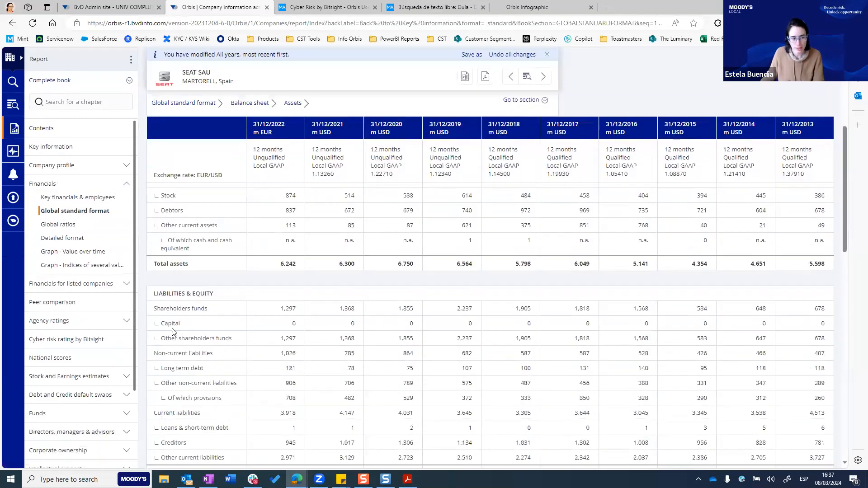
pyautogui.moveTo(156, 271); pyautogui.dragTo(222, 277)
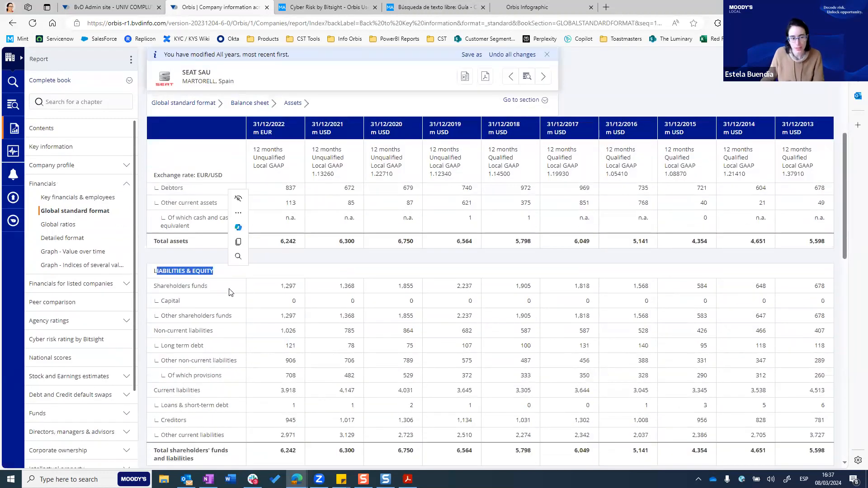
pyautogui.scroll(-4, 229, 291)
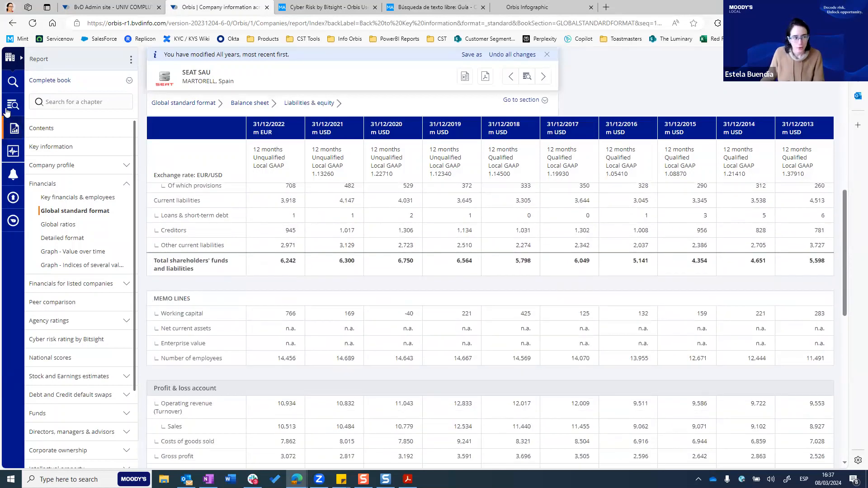
# Reopen the results list's column editor and open the Assets columns under Financial data, Global standard format, Banks, Balance sheet
pyautogui.click(59, 107)
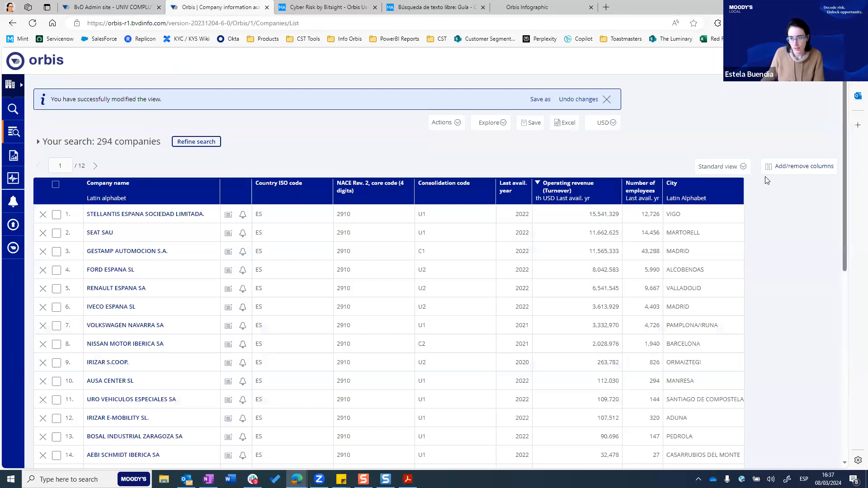
pyautogui.click(782, 171)
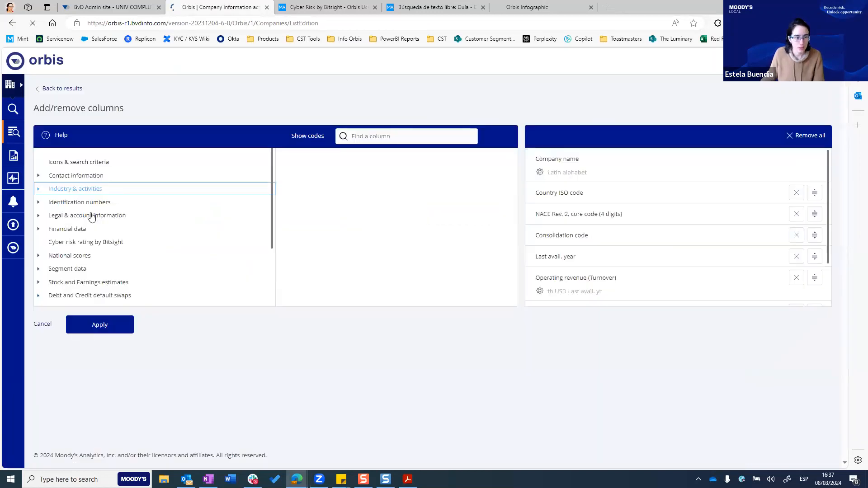
pyautogui.click(38, 229)
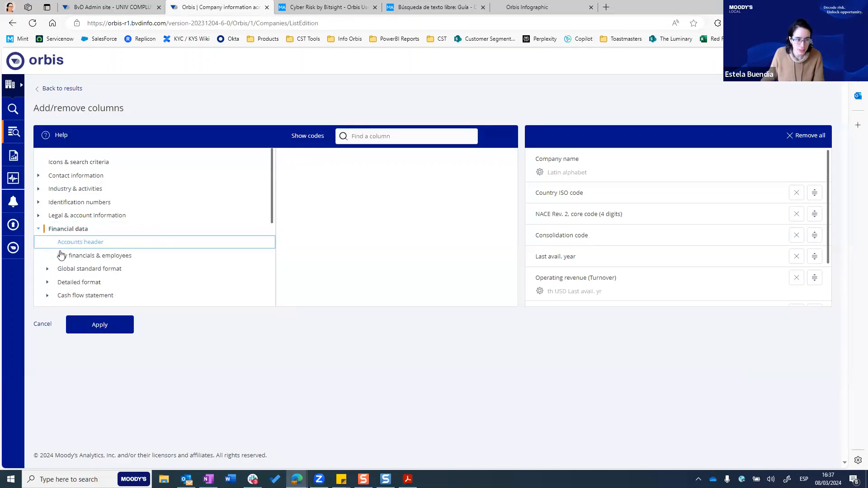
pyautogui.click(46, 269)
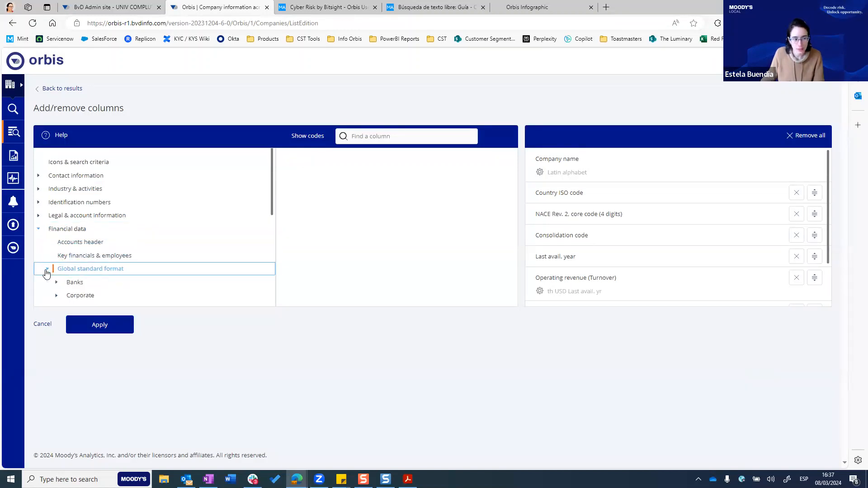
pyautogui.scroll(-1, 58, 270)
pyautogui.click(57, 229)
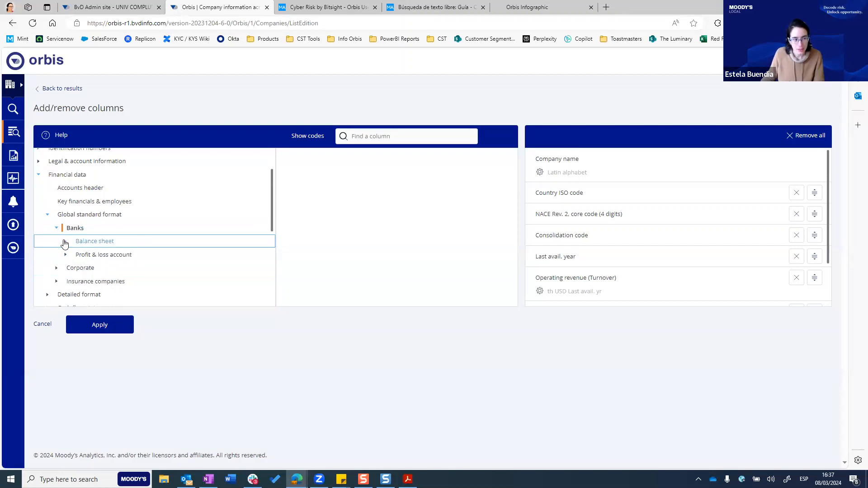
pyautogui.click(66, 244)
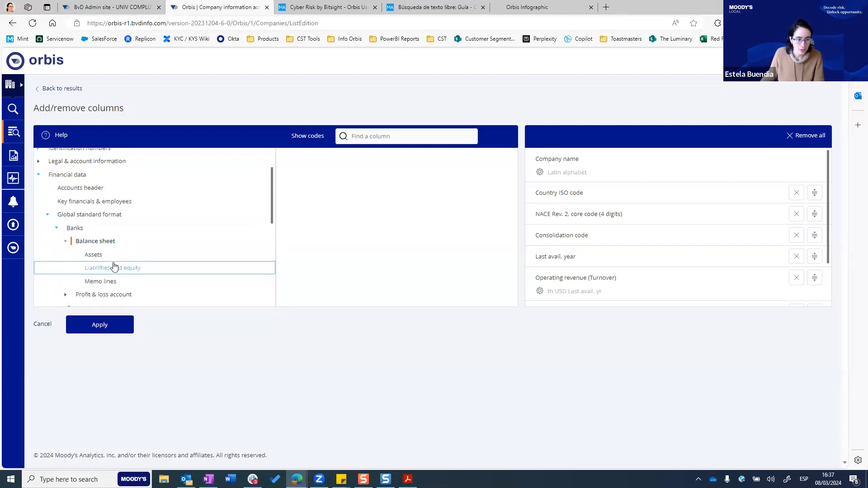
pyautogui.click(101, 254)
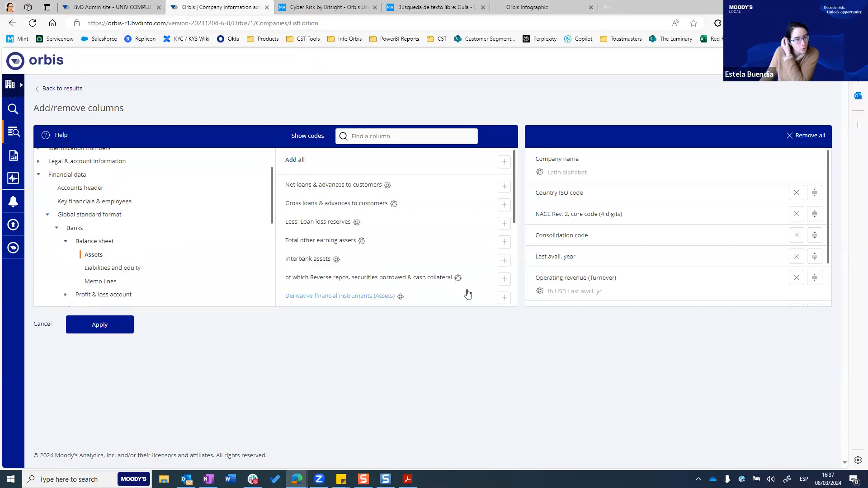
# Add the Total Earning Assets column to the results list and slightly narrow the Country ISO code column
pyautogui.scroll(-3, 489, 238)
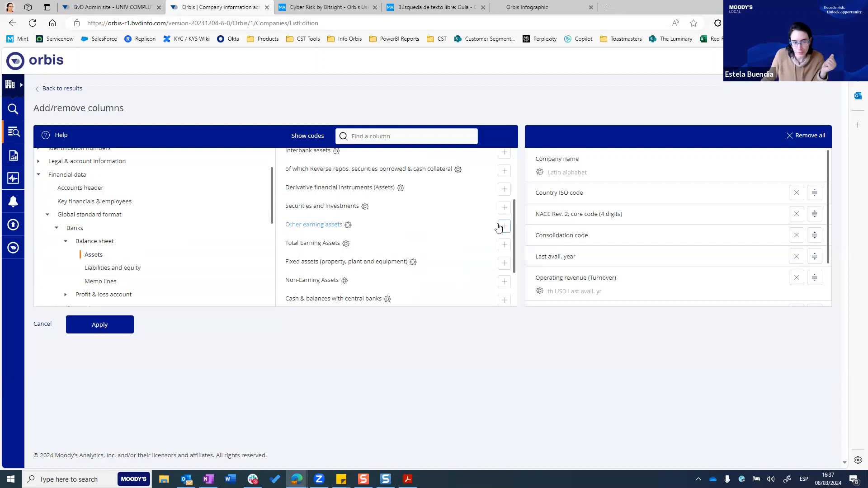
pyautogui.click(503, 245)
pyautogui.click(122, 325)
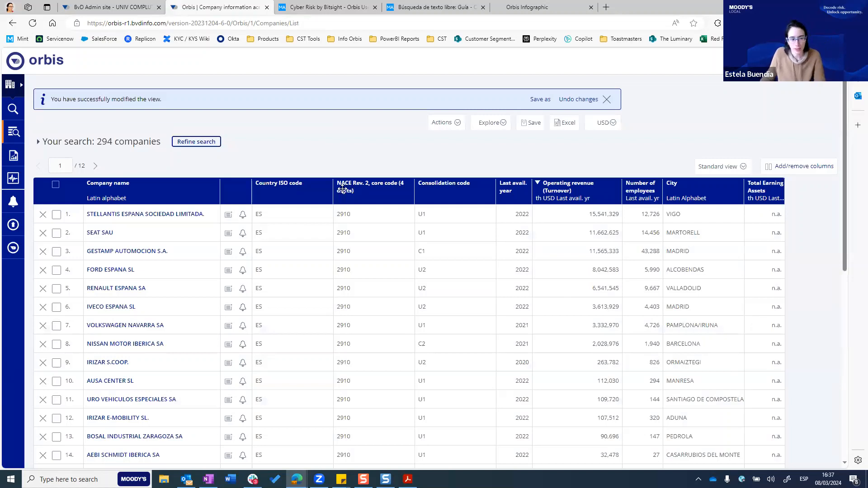
pyautogui.moveTo(333, 190); pyautogui.dragTo(322, 190)
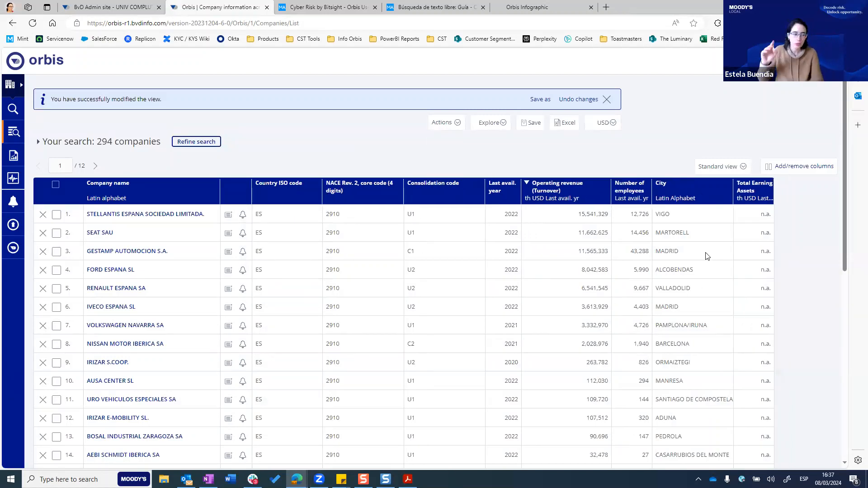
# Open SEAT SAU's report and review its PDF export settings, including the choices for what to export, without exporting
pyautogui.click(108, 234)
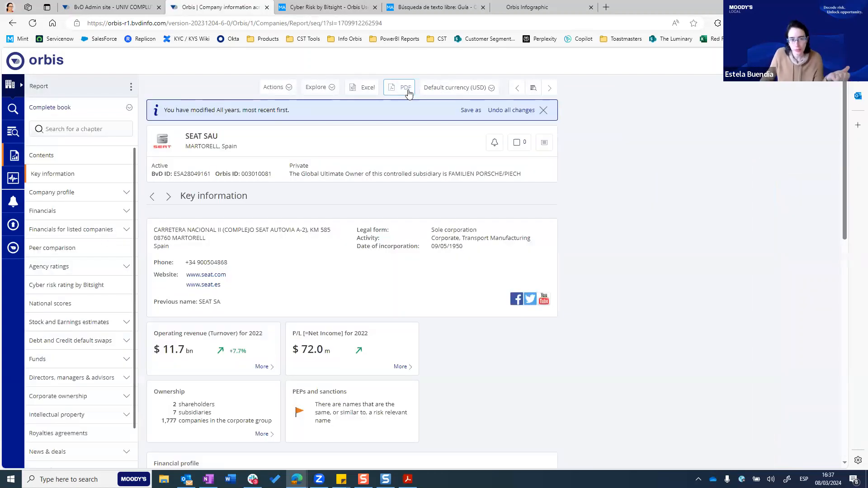
pyautogui.click(406, 87)
pyautogui.click(381, 247)
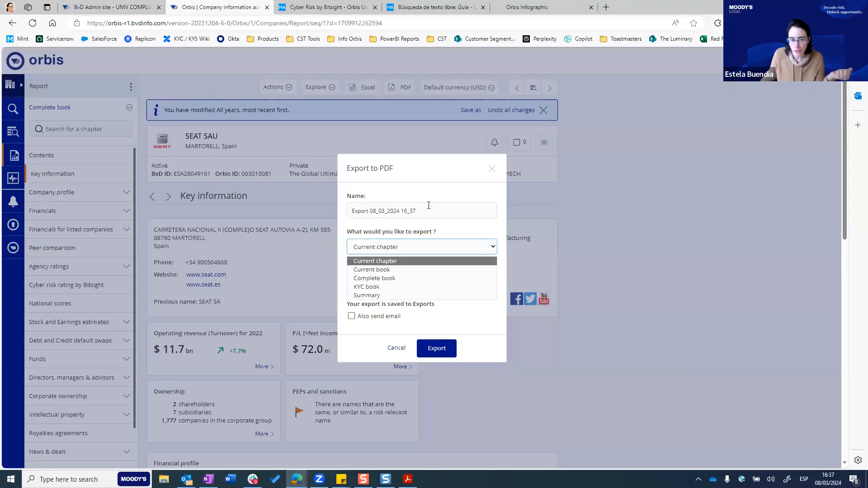
pyautogui.click(490, 169)
pyautogui.click(490, 169)
pyautogui.click(70, 209)
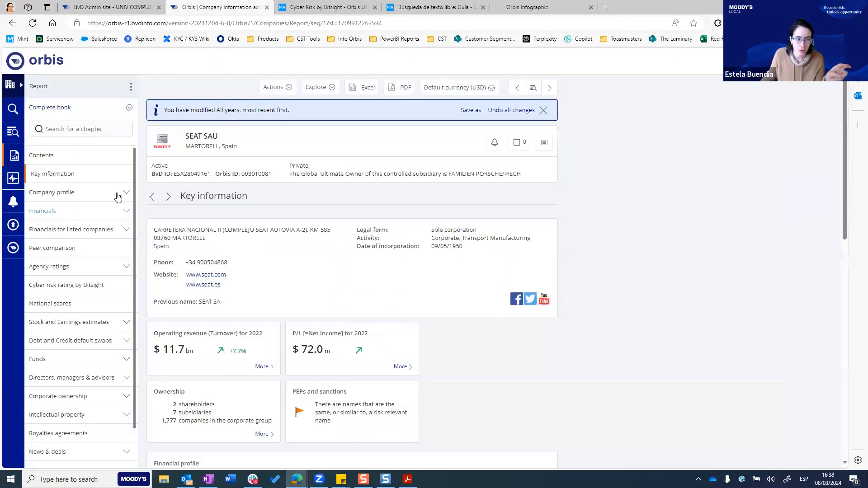
pyautogui.click(404, 87)
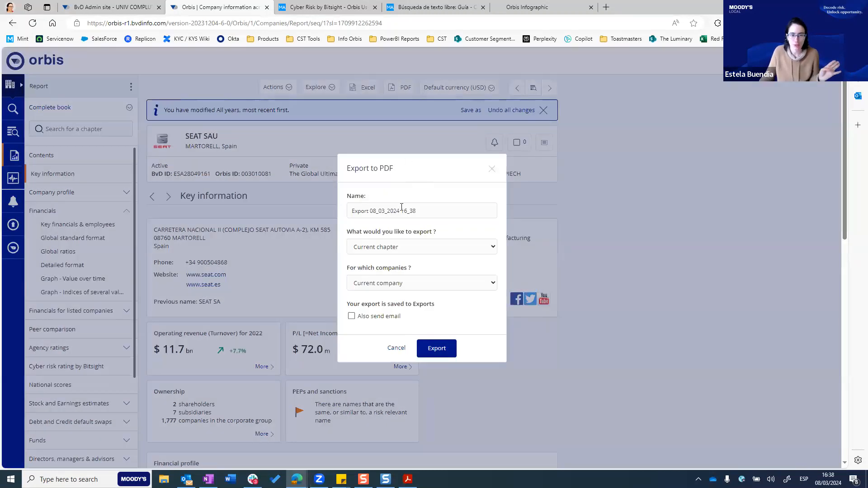
pyautogui.click(492, 169)
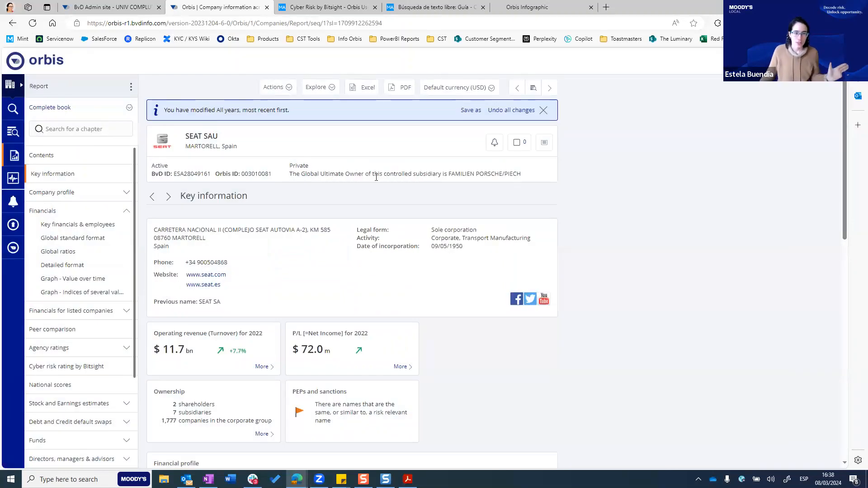
# Return to the search results and check which views are available for the list
pyautogui.click(17, 132)
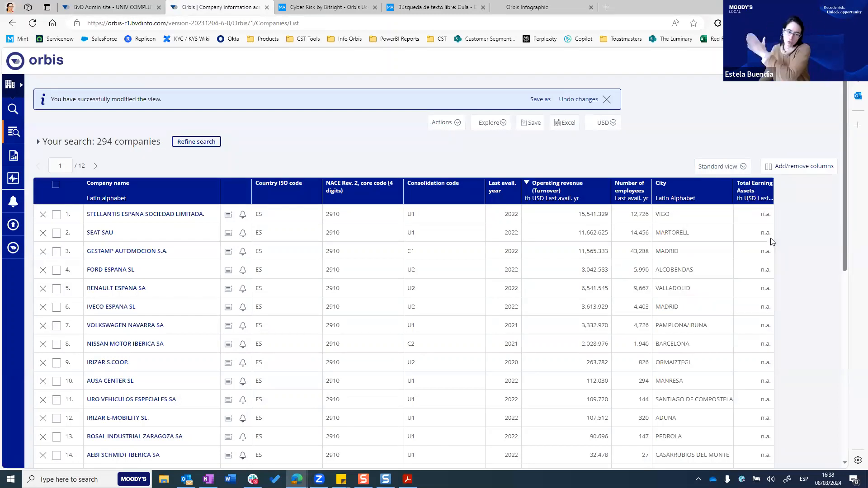
pyautogui.click(741, 168)
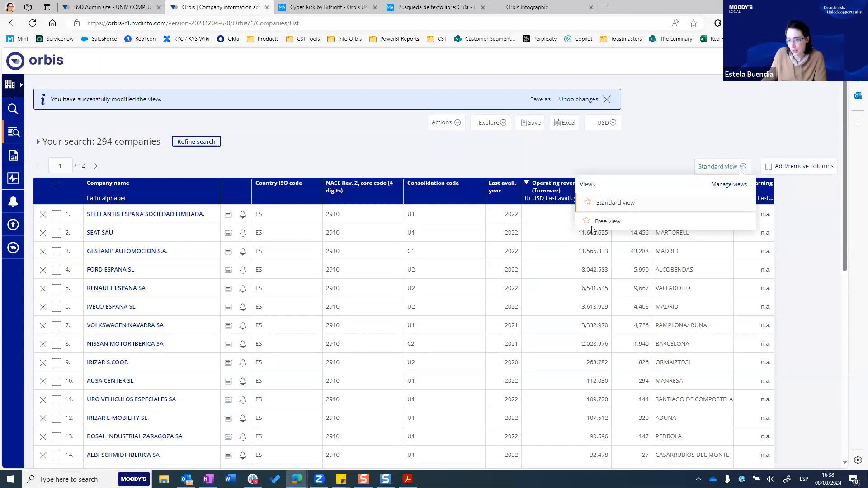
pyautogui.click(800, 208)
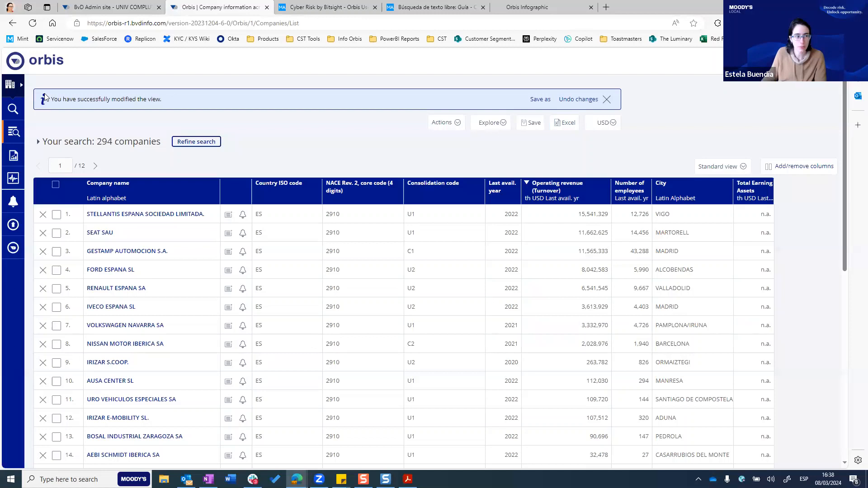
# Save the modified column layout as a new view named "View City+Assets"
pyautogui.click(540, 100)
pyautogui.click(374, 249)
pyautogui.write('E')
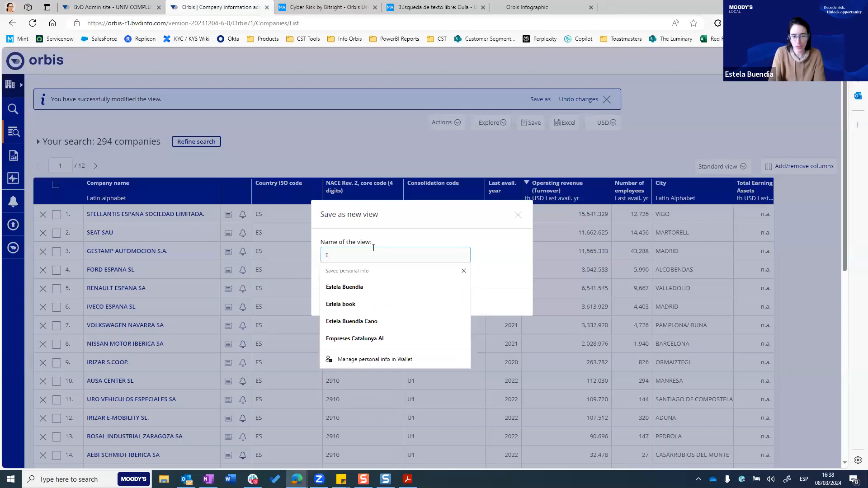
pyautogui.press('BackSpace')
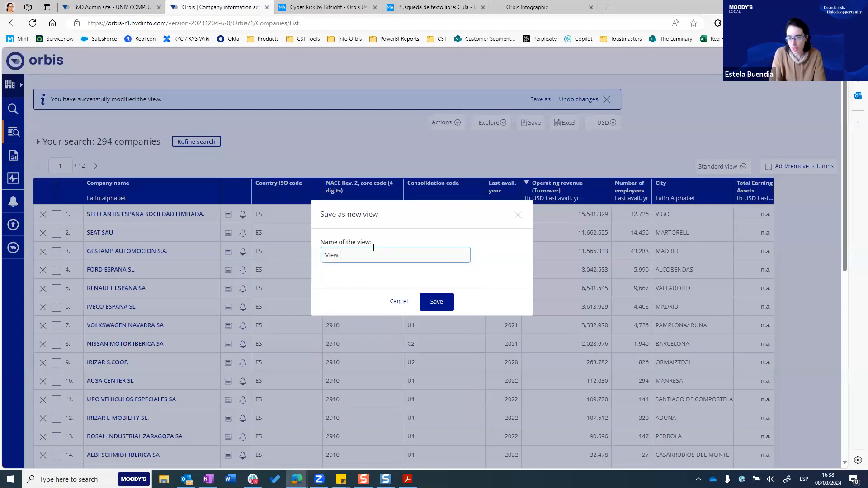
pyautogui.write('View City+')
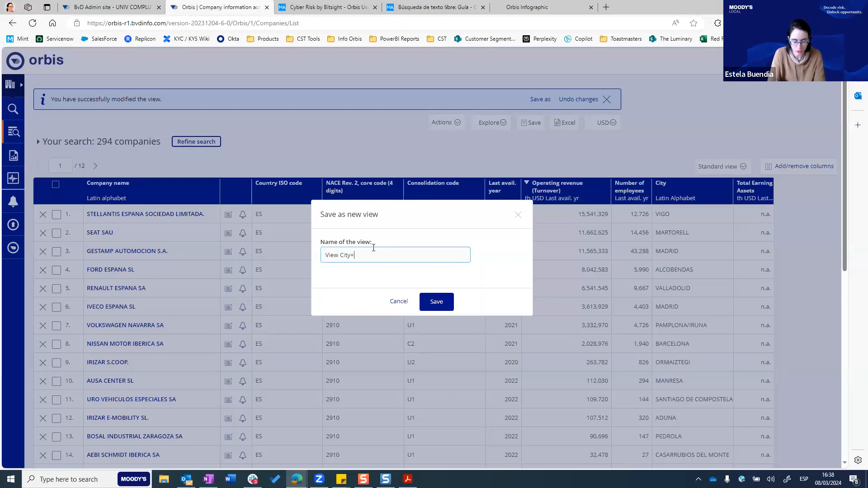
pyautogui.write('Assets')
pyautogui.click(424, 300)
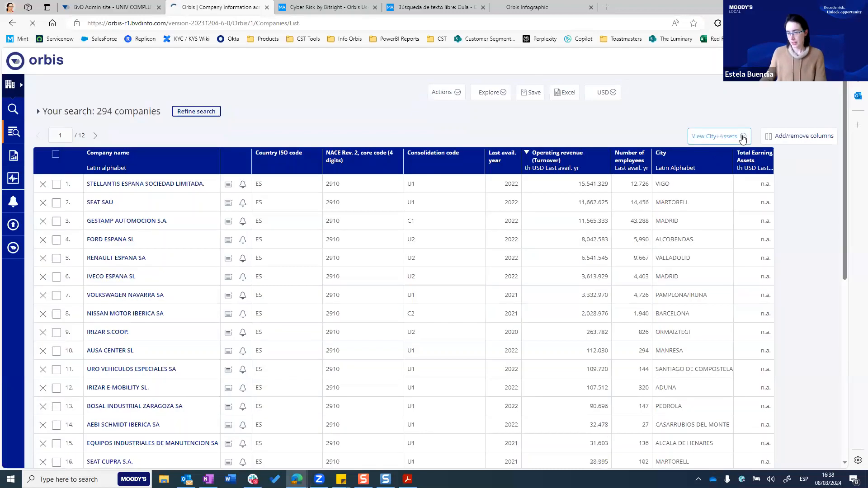
# Review the saved View City+Assets entry and its favourite marker in the list of available views
pyautogui.click(742, 136)
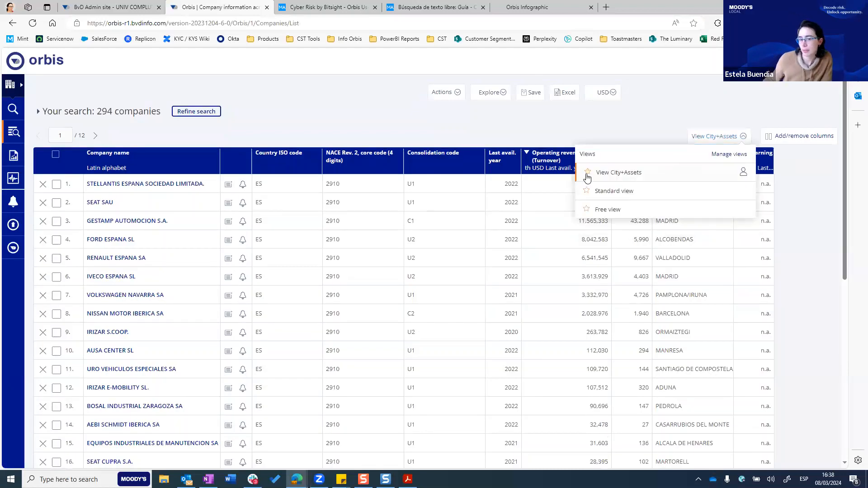
pyautogui.click(606, 131)
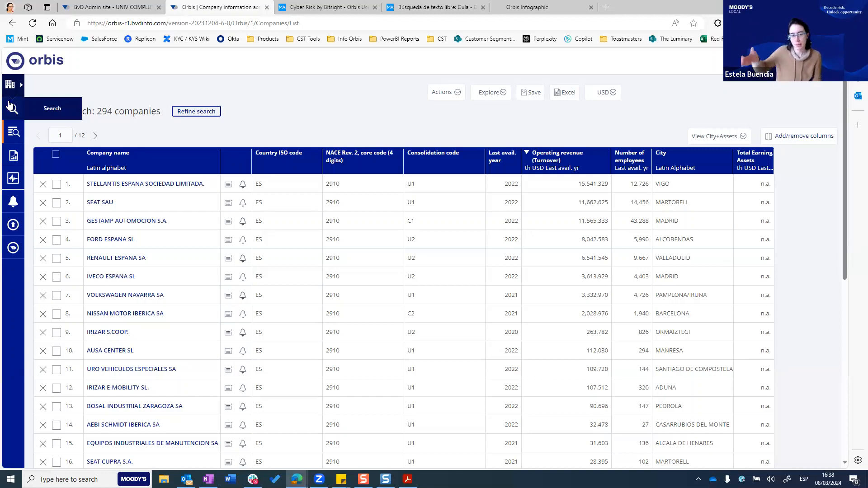
pyautogui.click(710, 137)
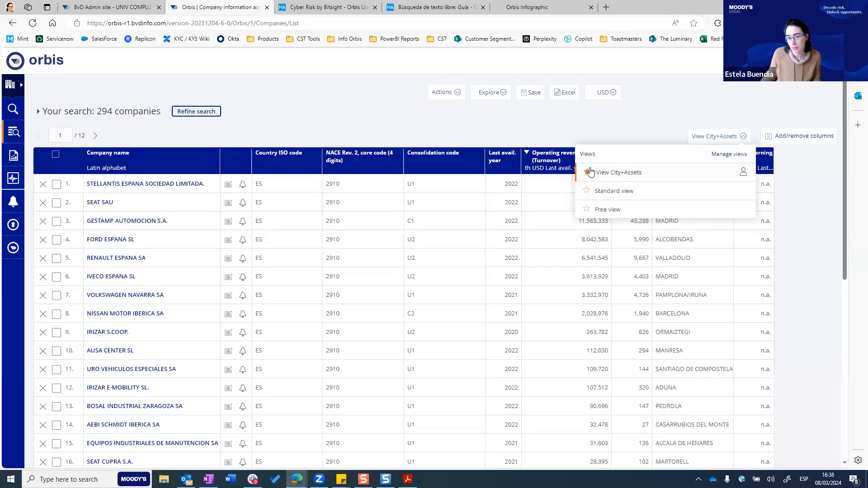
pyautogui.click(585, 118)
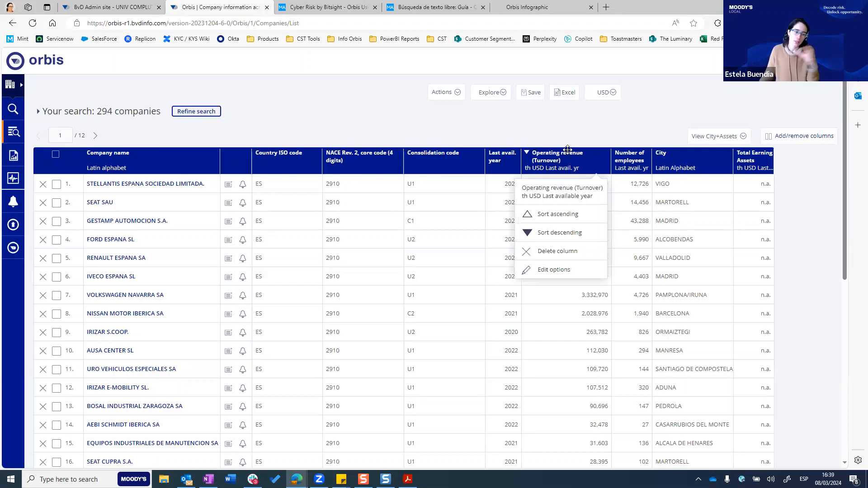
# Slightly narrow the Consolidation code column and review the actions available for the results list
pyautogui.moveTo(482, 170); pyautogui.dragTo(469, 170)
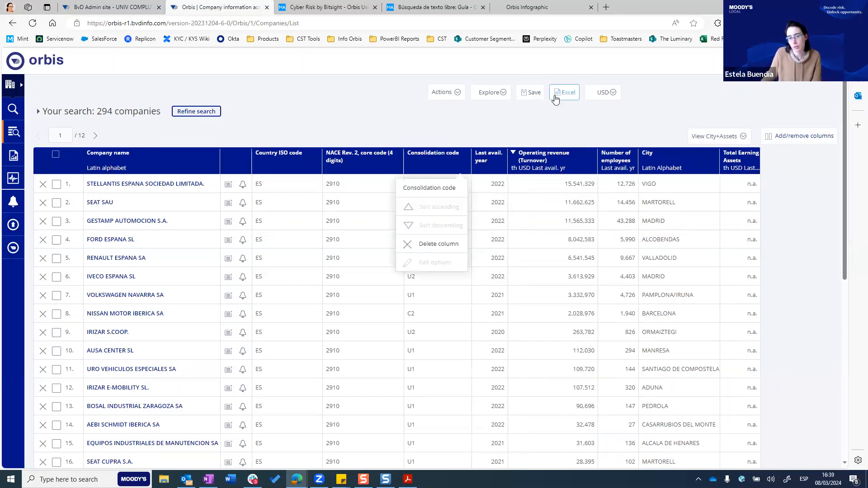
pyautogui.click(459, 93)
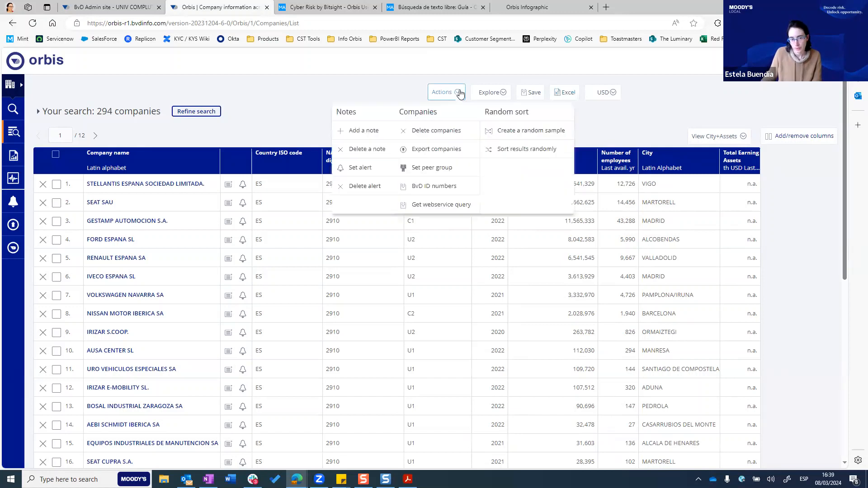
pyautogui.click(393, 85)
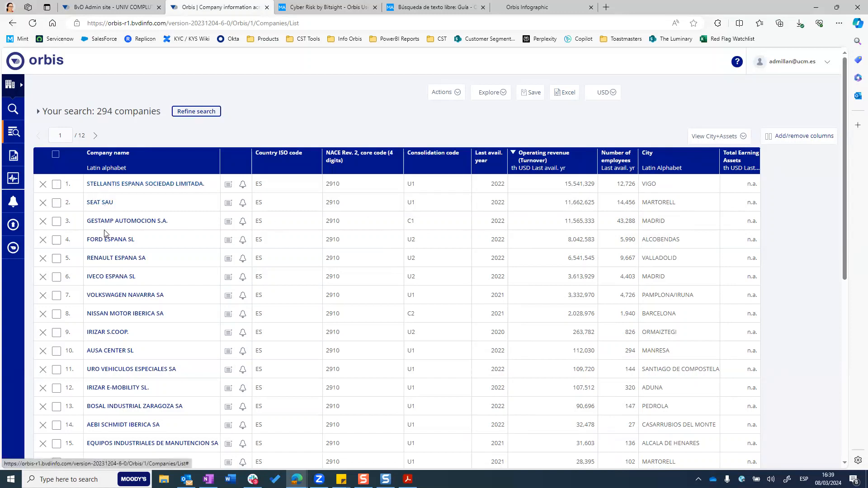
# Open SEAT SAU's report from the results and display its Global standard format financials
pyautogui.click(97, 204)
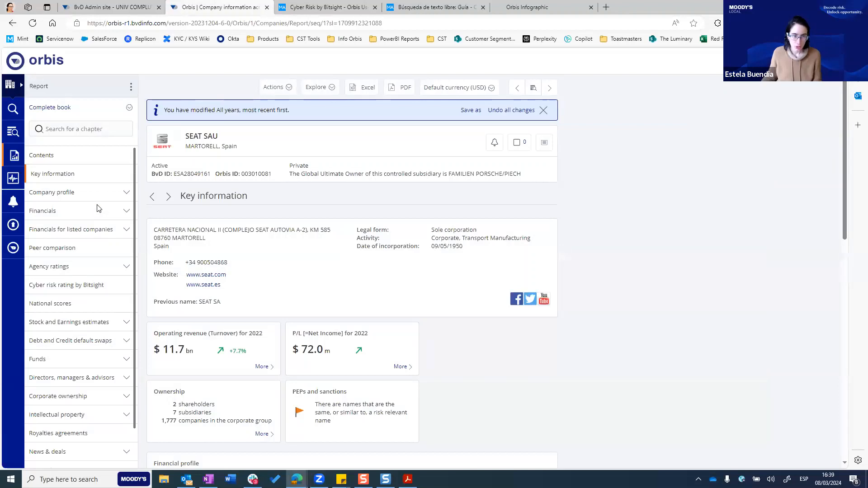
pyautogui.scroll(-1, 96, 314)
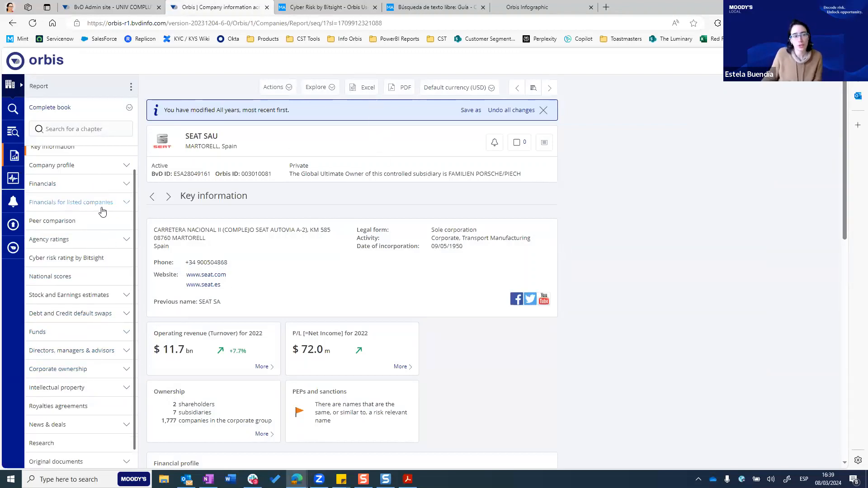
pyautogui.scroll(1, 99, 212)
pyautogui.click(89, 220)
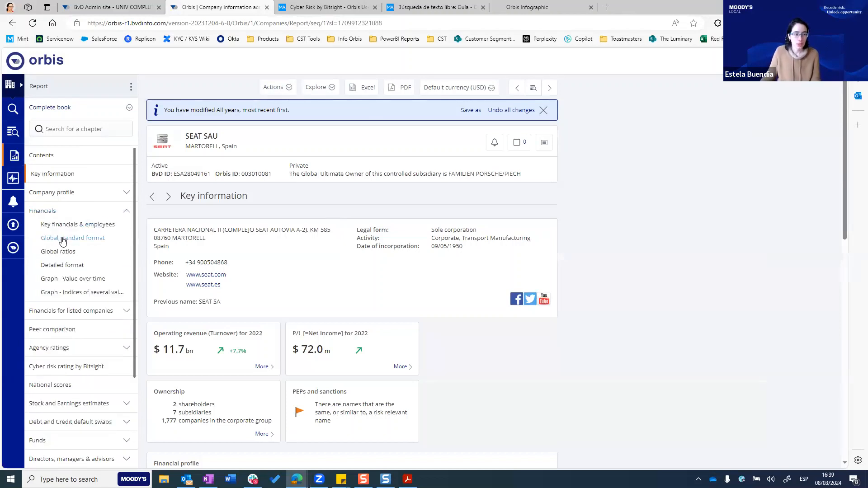
pyautogui.click(62, 242)
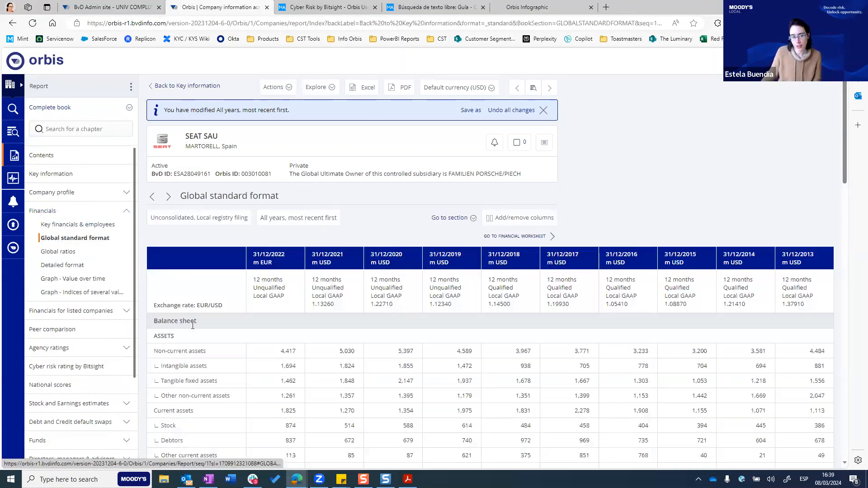
# Try to export the current chapter to Excel for all companies, and enable exporting each company to a separate file
pyautogui.click(368, 89)
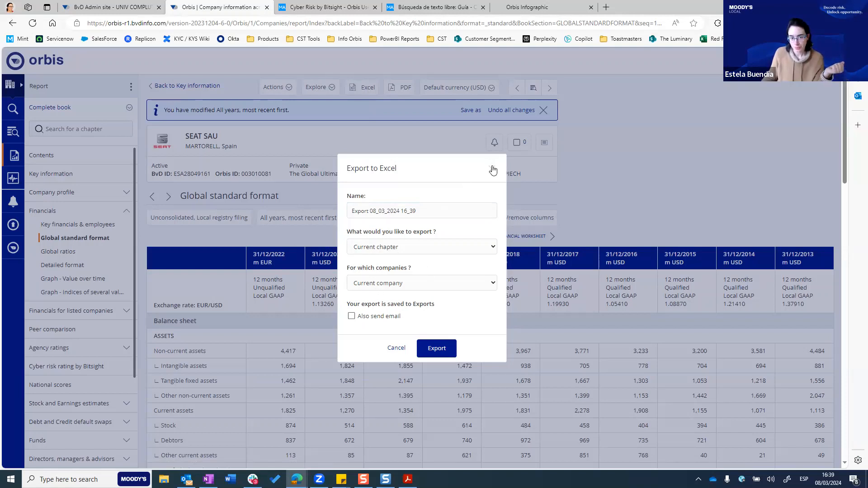
pyautogui.click(388, 283)
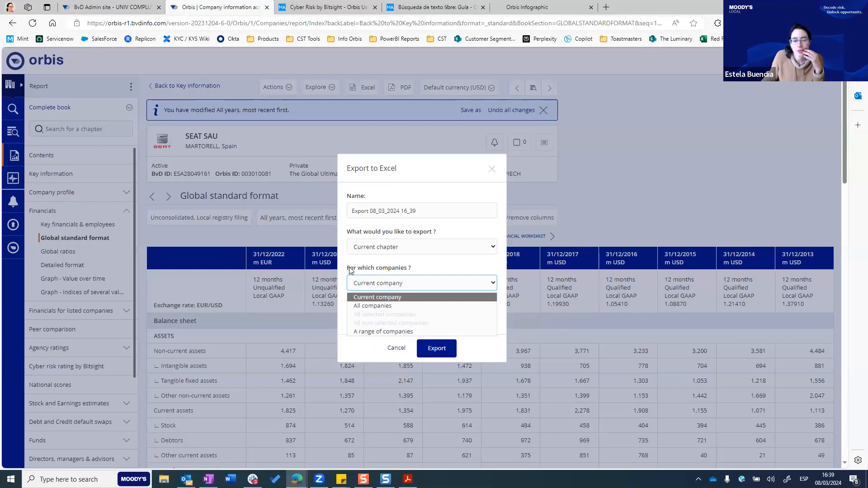
pyautogui.click(370, 309)
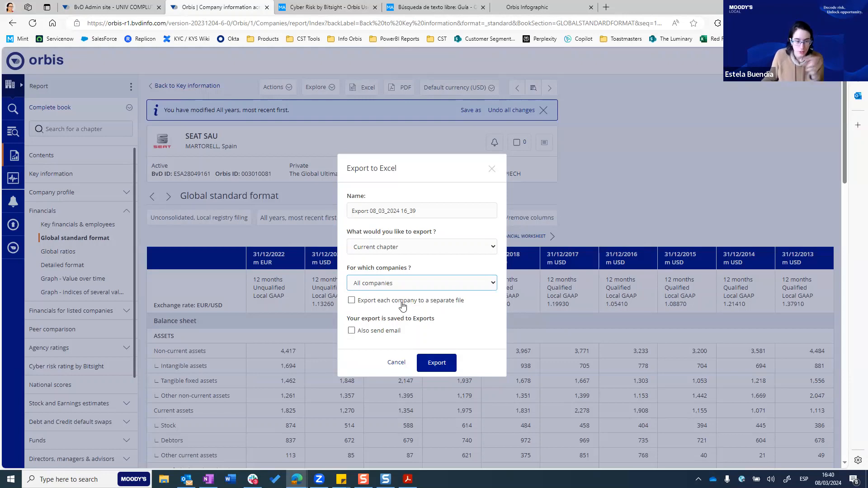
pyautogui.click(441, 366)
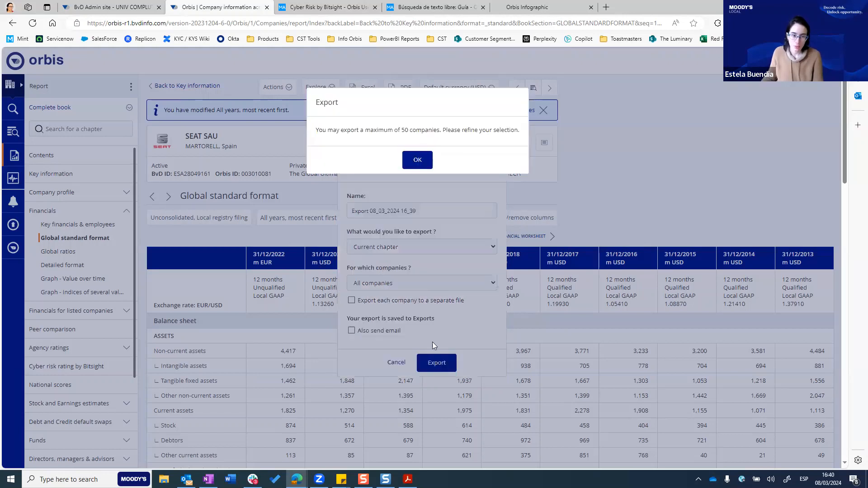
pyautogui.click(423, 162)
pyautogui.click(375, 303)
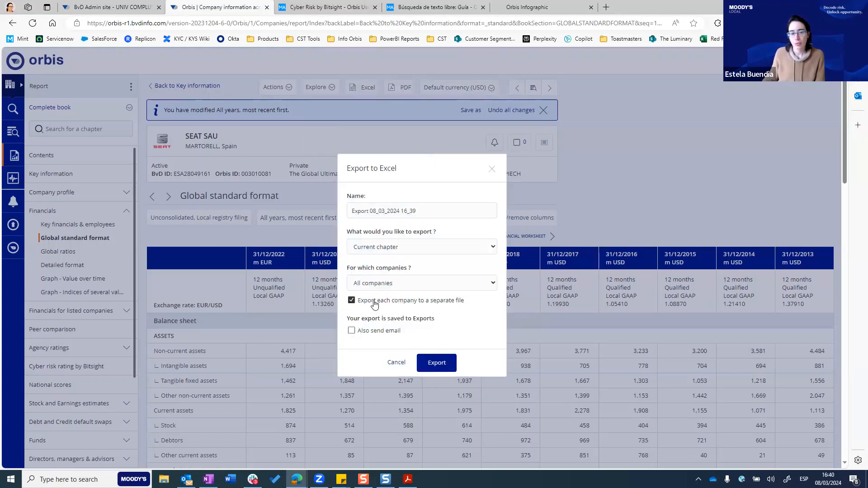
# Export the current chapter to Excel for a range of companies from 1 to 50 and dismiss the export progress window
pyautogui.click(378, 285)
pyautogui.click(374, 330)
pyautogui.click(369, 314)
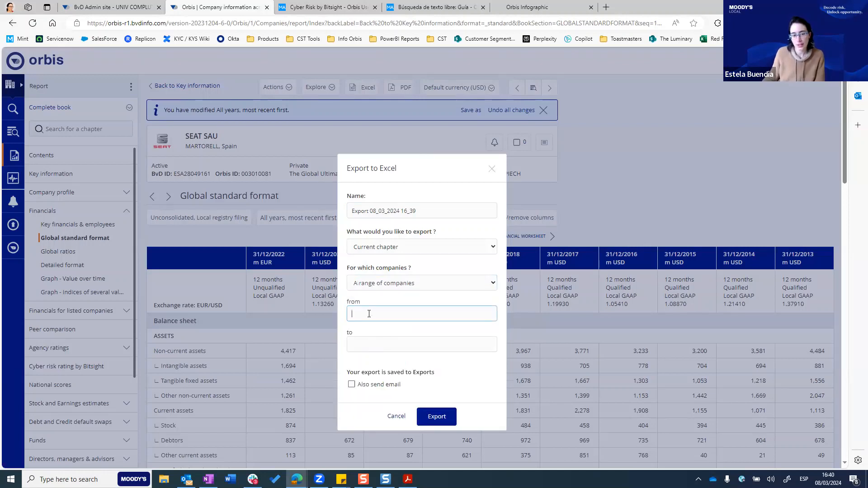
pyautogui.write('024 ')
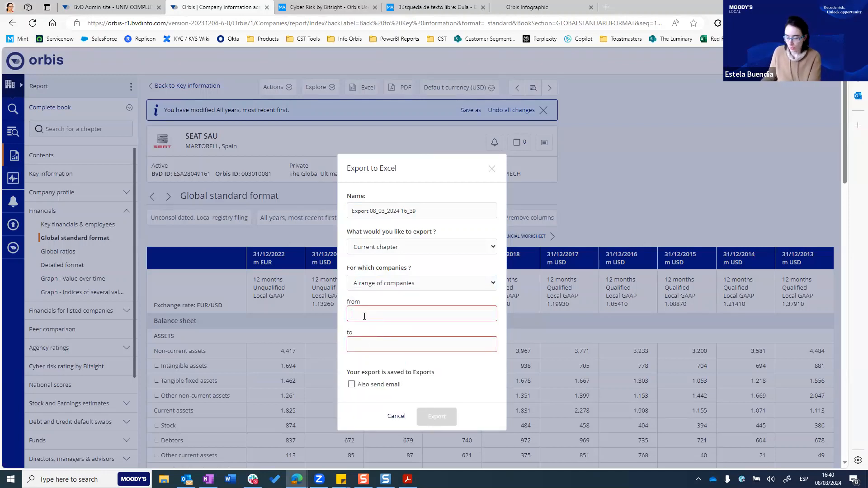
pyautogui.write('1')
pyautogui.click(376, 343)
pyautogui.write('50')
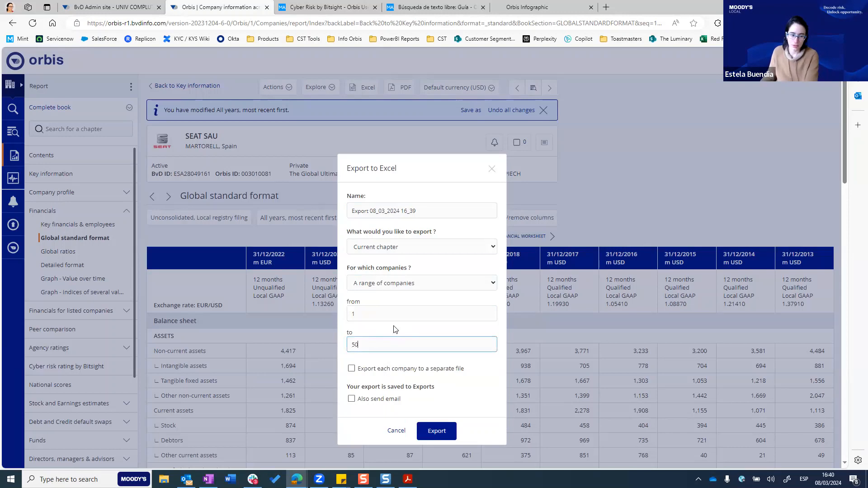
pyautogui.scroll(-2, 395, 326)
pyautogui.click(438, 368)
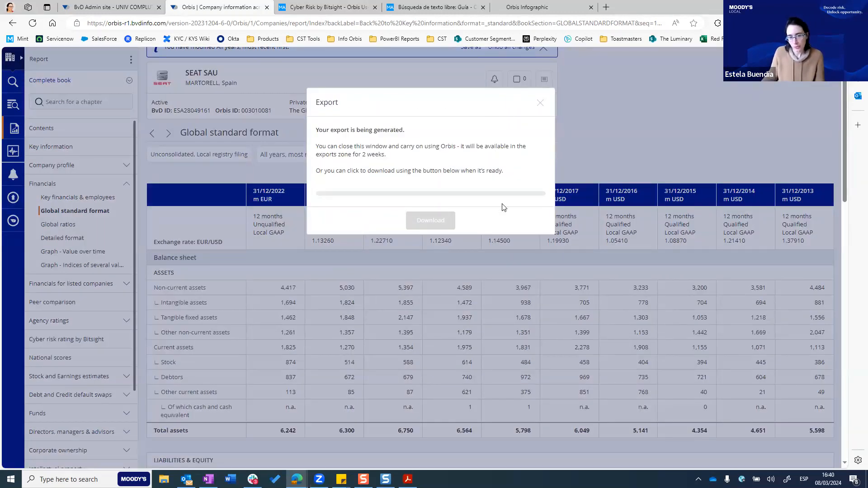
pyautogui.scroll(2, 502, 205)
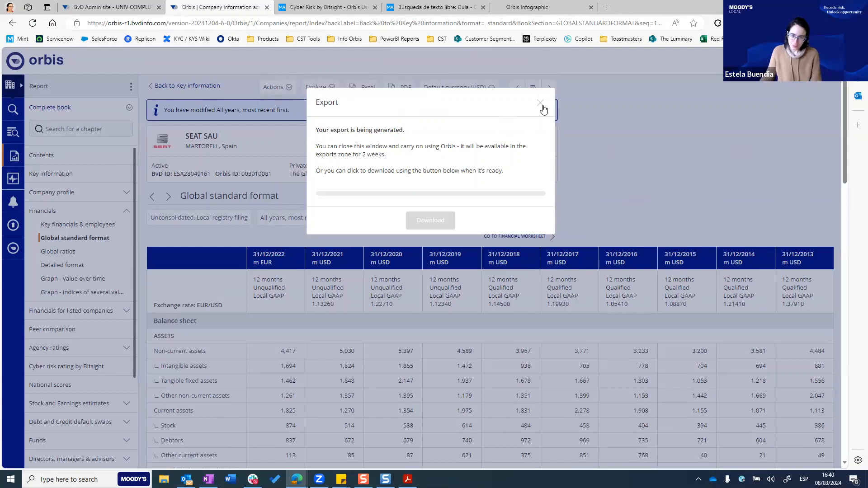
pyautogui.click(542, 107)
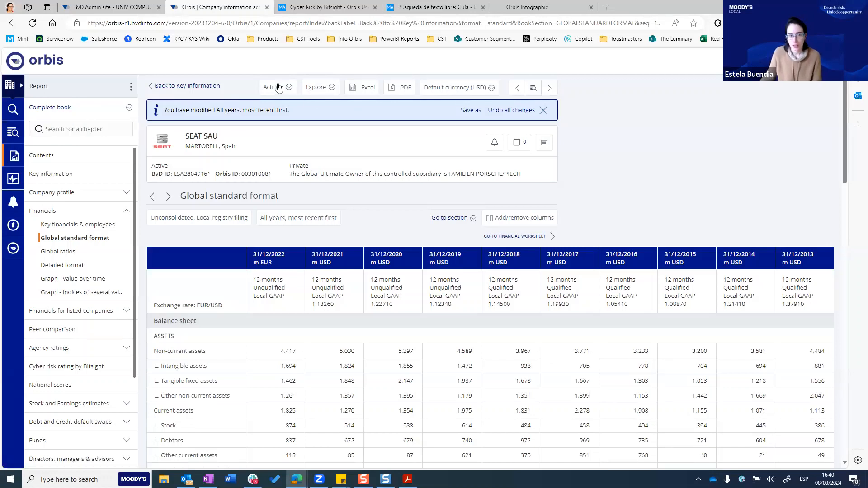
# Review the company scope options for an Excel export of the current chapter and leave without exporting
pyautogui.click(352, 87)
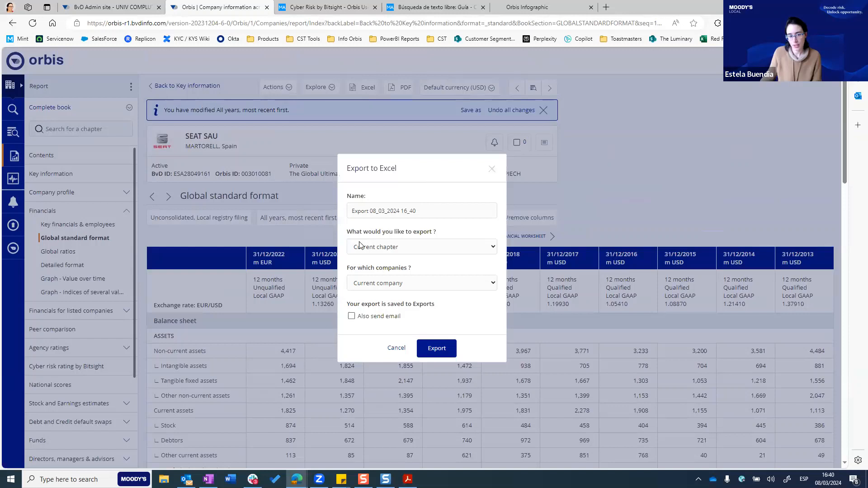
pyautogui.click(379, 285)
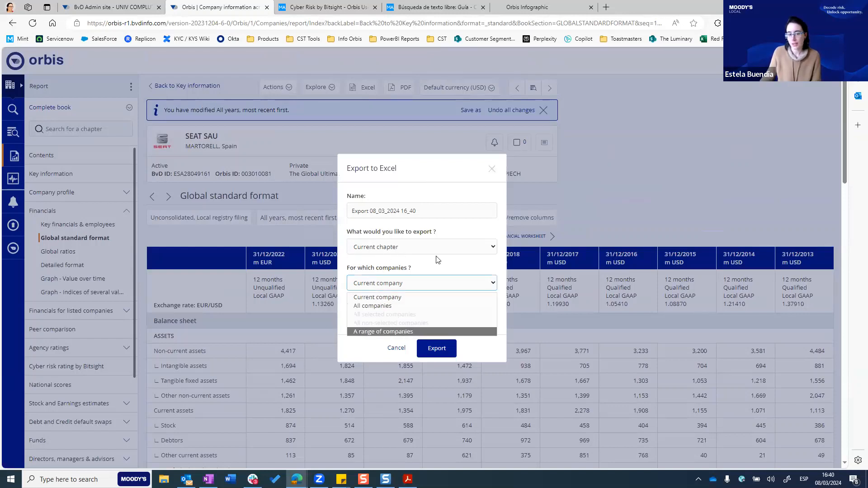
pyautogui.click(493, 169)
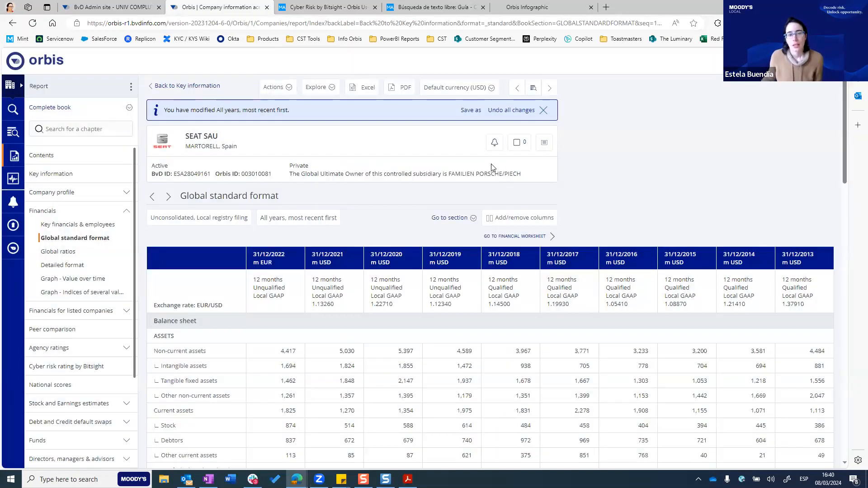
# Open the Current shareholders chapter under Corporate ownership and examine the direct ownership, source and date for VOLKSWAGEN FINANCE LUXEMBURG S.A
pyautogui.scroll(-3, 93, 312)
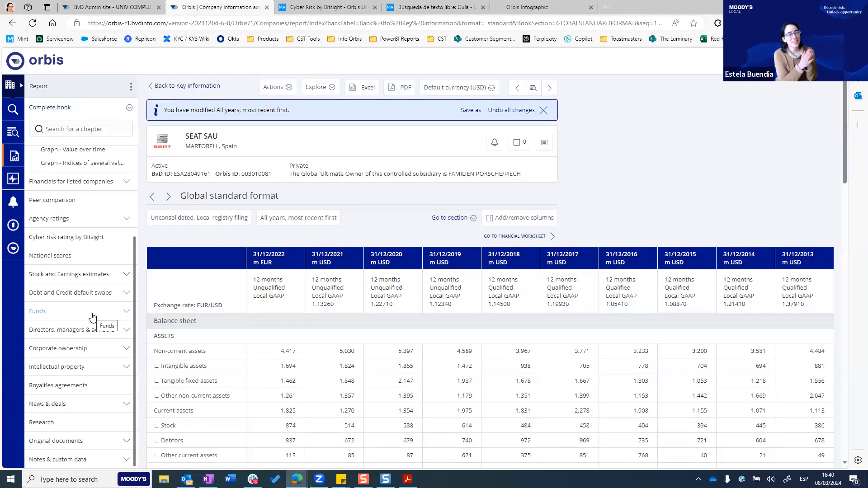
pyautogui.click(82, 352)
pyautogui.scroll(-1, 82, 355)
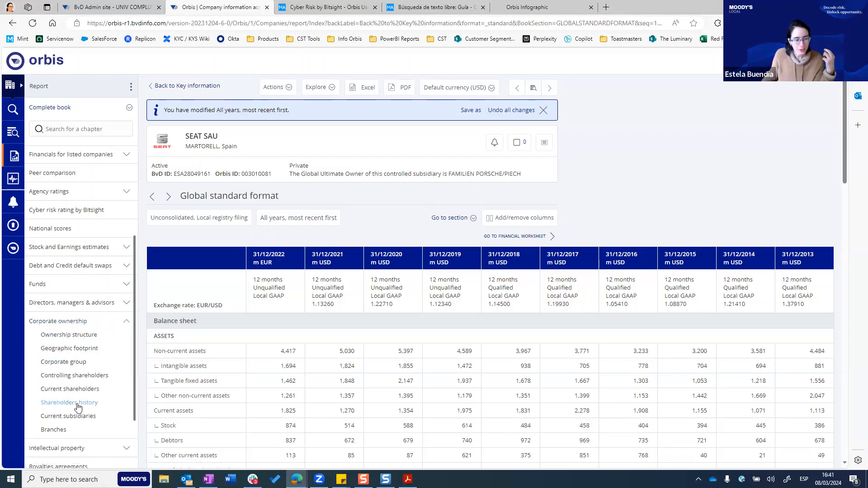
pyautogui.click(51, 395)
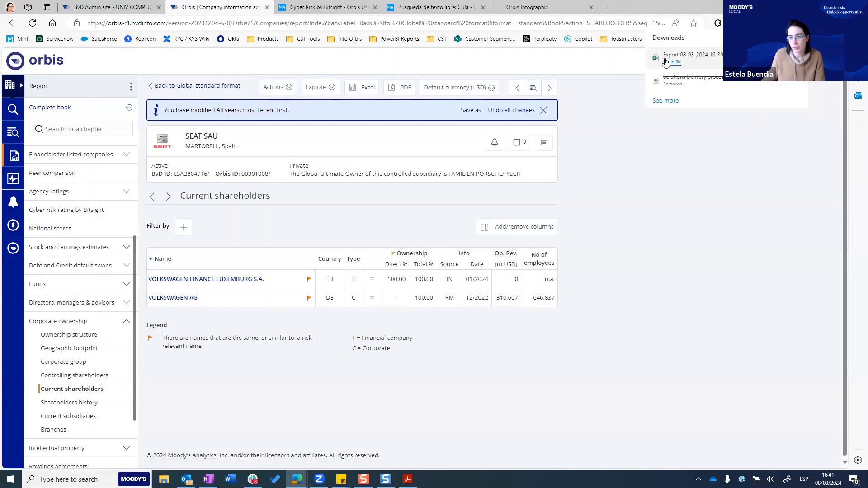
pyautogui.doubleClick(396, 278)
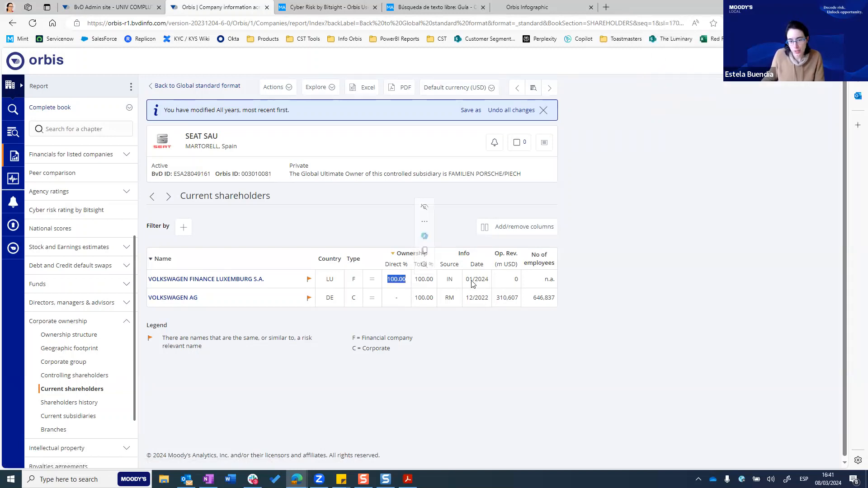
pyautogui.moveTo(465, 280); pyautogui.dragTo(489, 282)
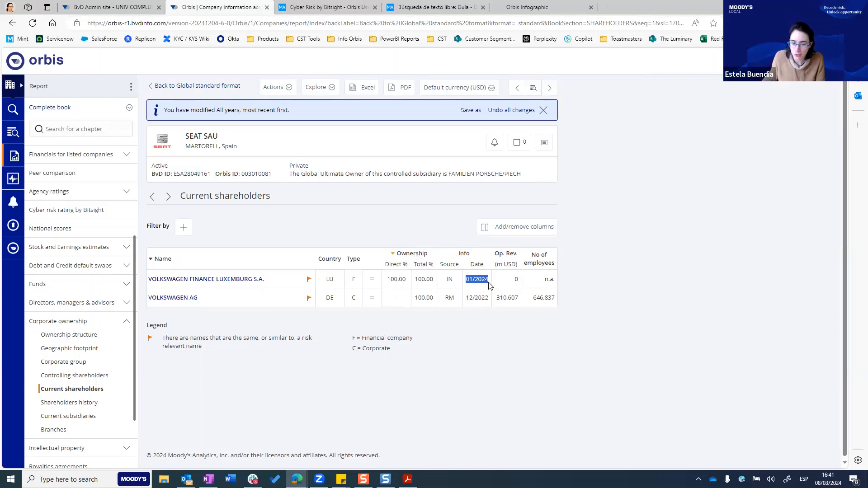
pyautogui.click(451, 280)
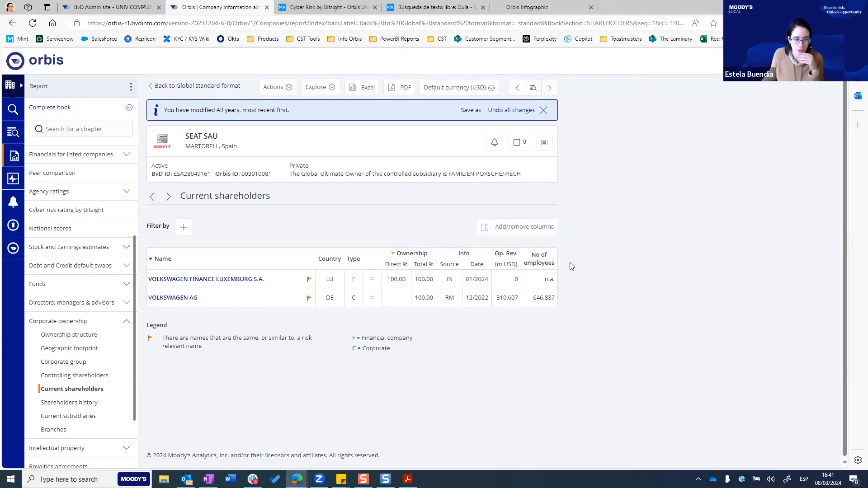
# Open the Corporate group chapter and examine the subsidiary list and the Global Ultimate Owner named in the company header
pyautogui.click(68, 365)
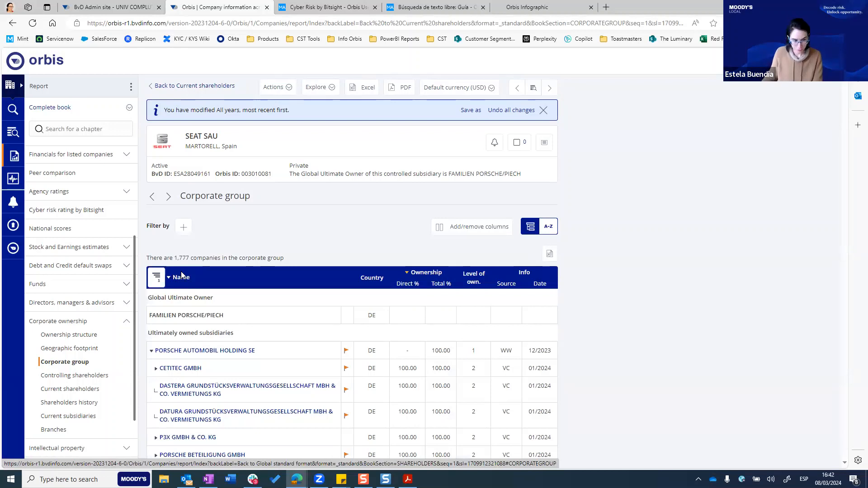
pyautogui.scroll(-2, 182, 275)
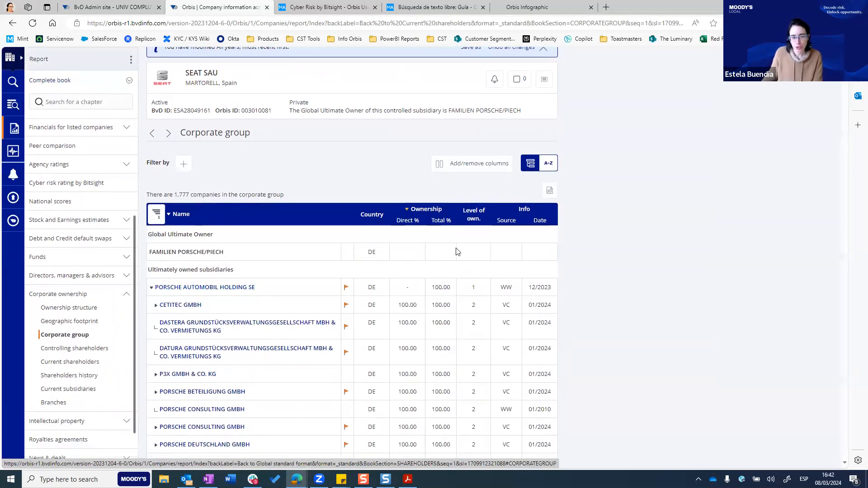
pyautogui.scroll(-4, 456, 251)
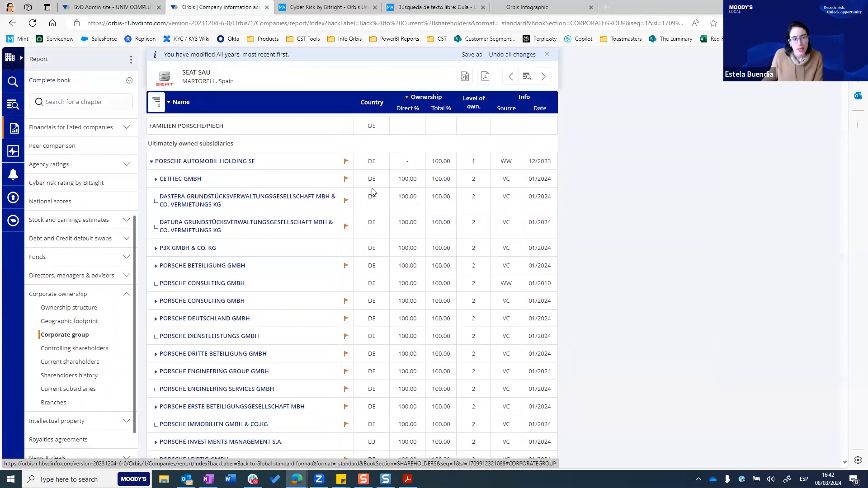
pyautogui.scroll(6, 355, 253)
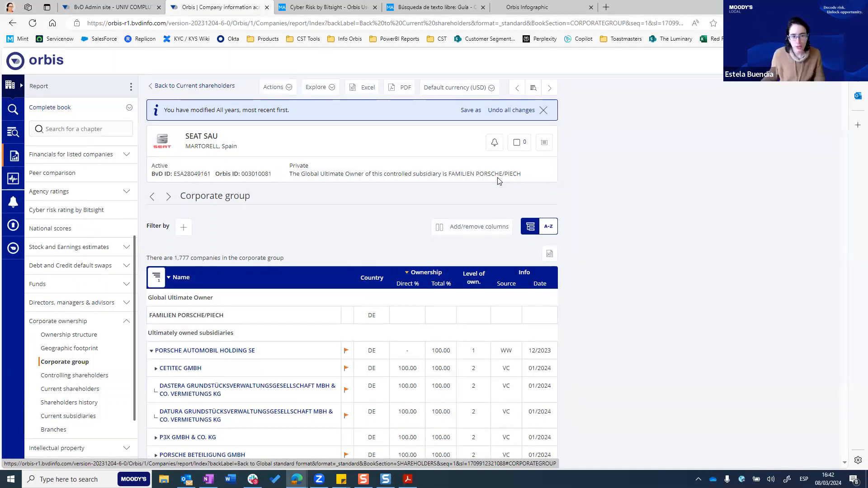
pyautogui.moveTo(451, 174); pyautogui.dragTo(534, 179)
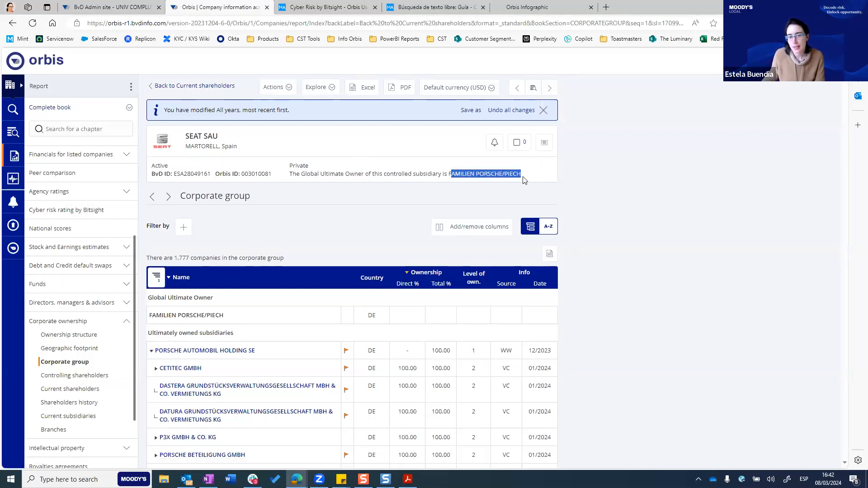
pyautogui.click(488, 173)
pyautogui.moveTo(447, 174); pyautogui.dragTo(524, 176)
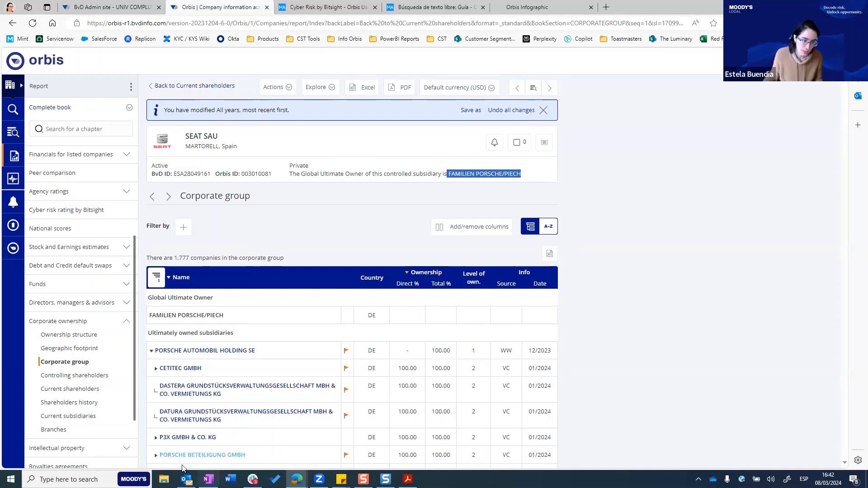
# Examine the subsidiaries' total ownership and ownership levels in the corporate group, and expand CETITEC GMBH
pyautogui.scroll(-1, 260, 350)
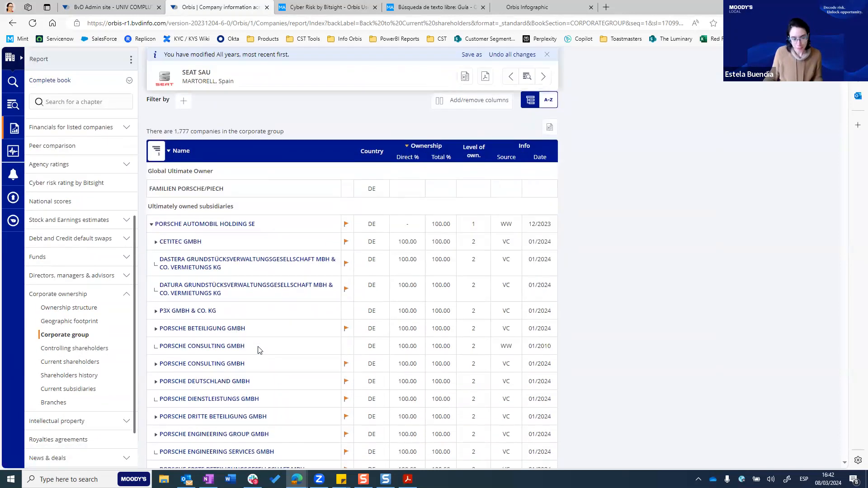
pyautogui.scroll(1, 317, 316)
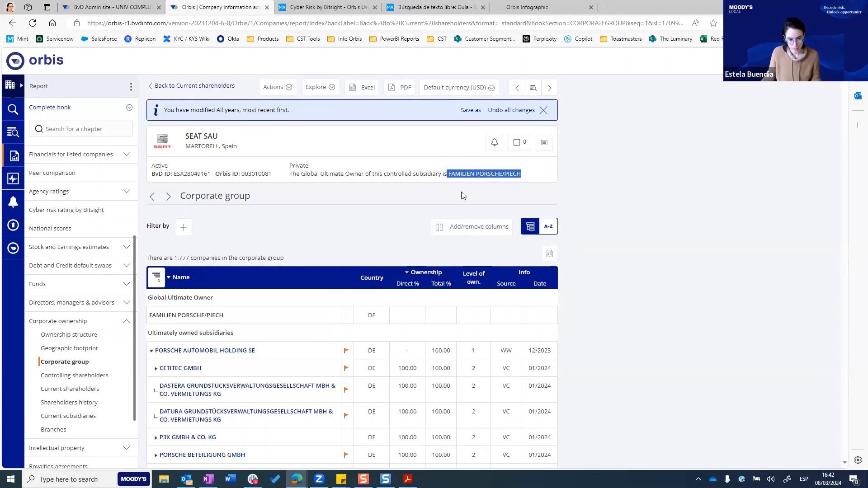
pyautogui.moveTo(432, 352); pyautogui.dragTo(454, 352)
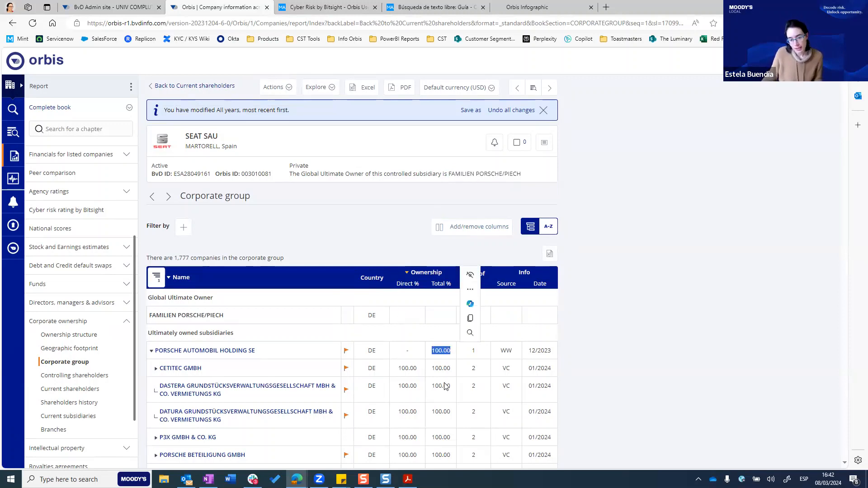
pyautogui.click(608, 346)
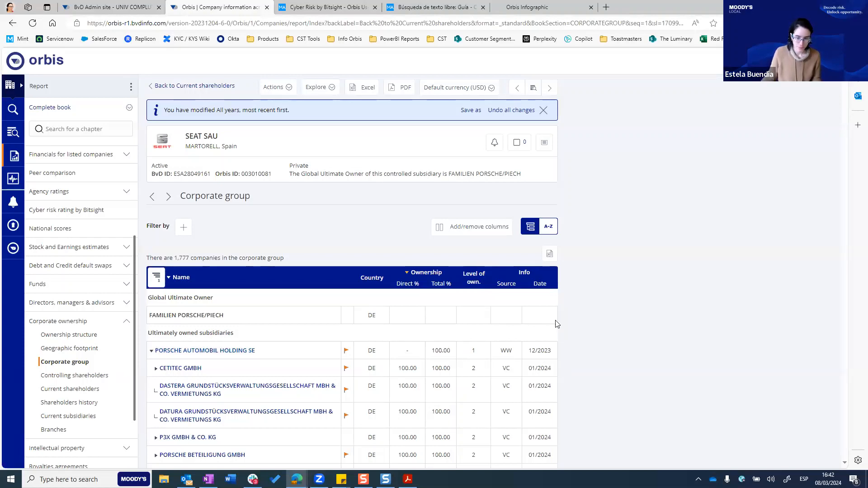
pyautogui.scroll(-1, 564, 346)
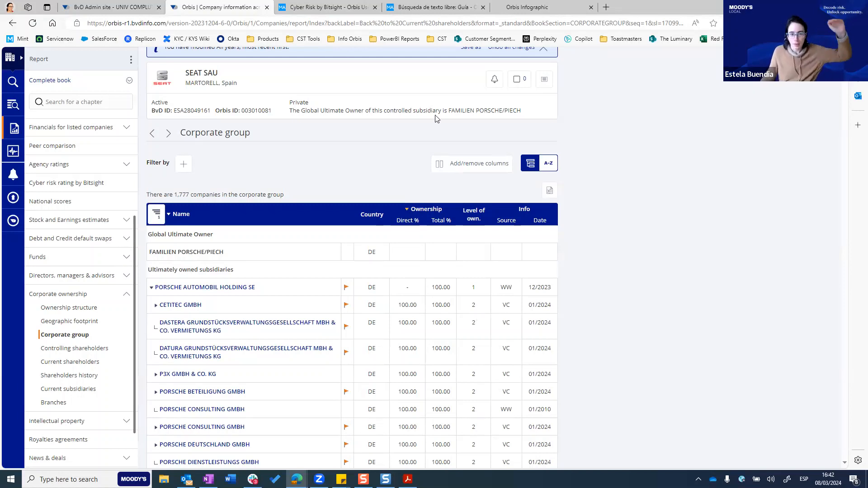
pyautogui.moveTo(446, 111); pyautogui.dragTo(514, 113)
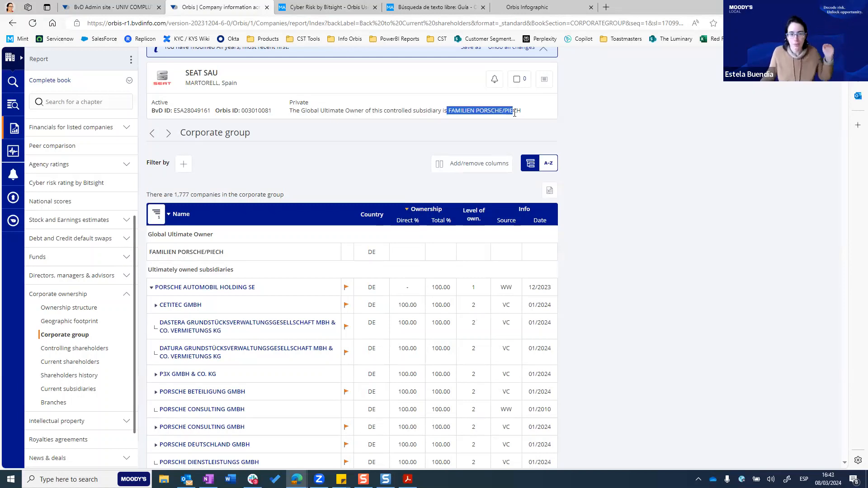
pyautogui.doubleClick(487, 301)
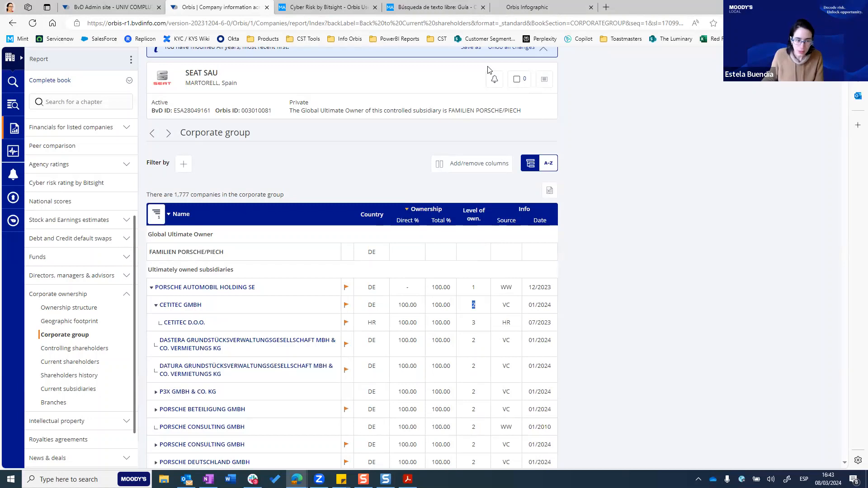
# Open the Geographic footprint chapter and view the map of corporate group companies per country
pyautogui.click(49, 324)
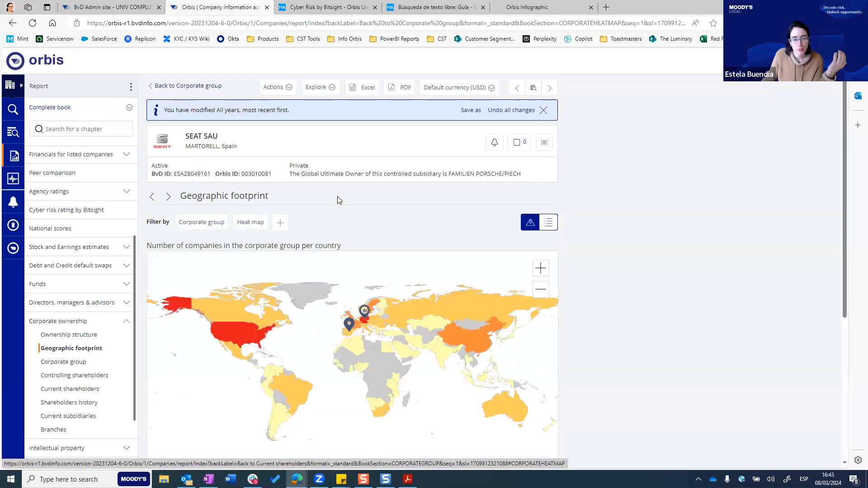
pyautogui.scroll(-1, 339, 200)
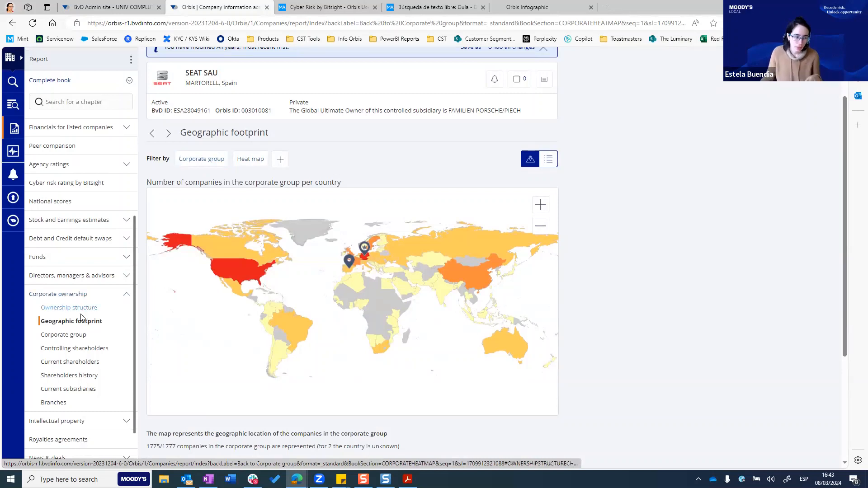
# Open the Corporate group chapter to examine the subsidiaries' countries, and return to the Geographic footprint map
pyautogui.click(45, 333)
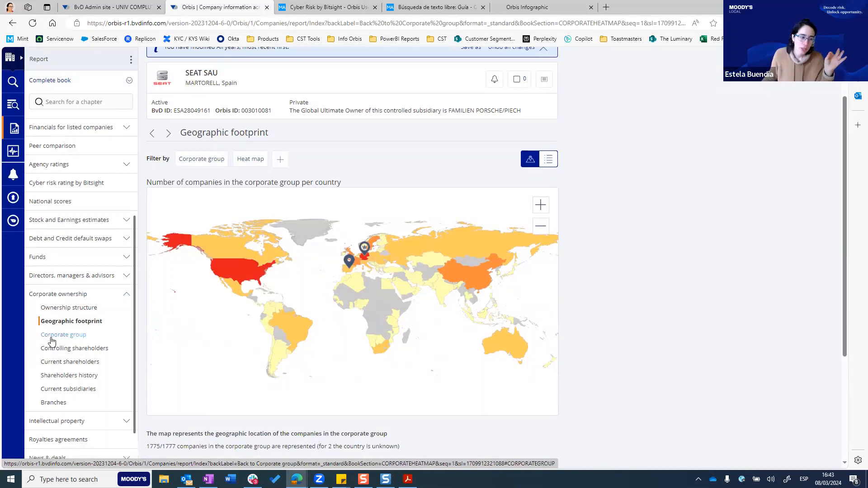
pyautogui.click(47, 335)
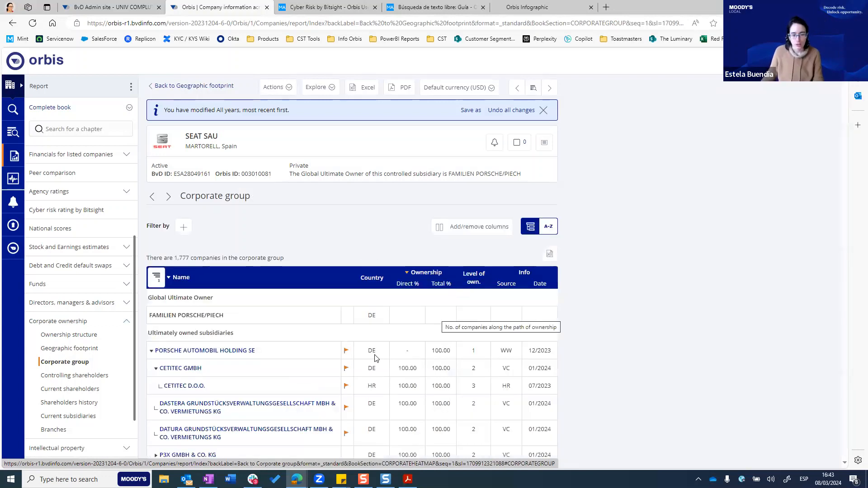
pyautogui.doubleClick(372, 385)
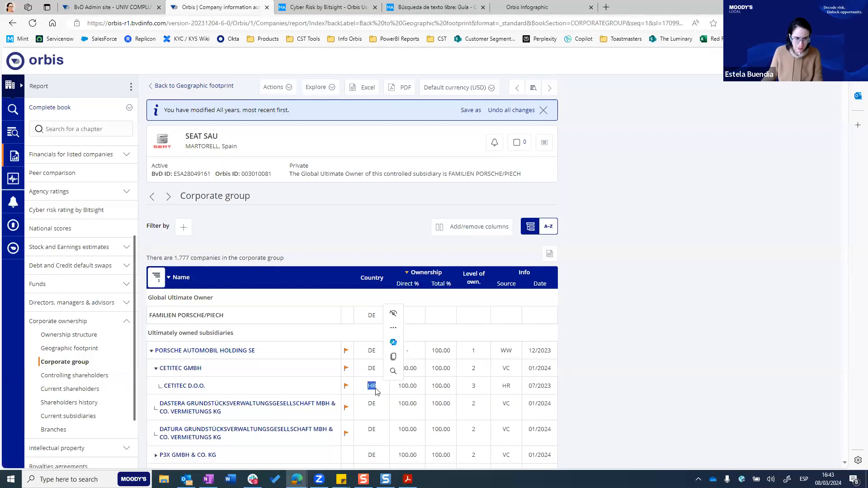
pyautogui.scroll(-1, 376, 411)
pyautogui.click(55, 321)
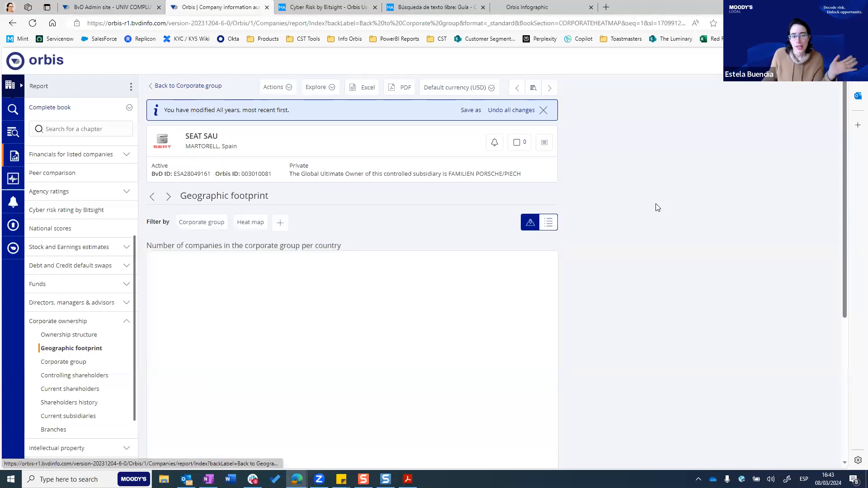
pyautogui.scroll(-1, 621, 249)
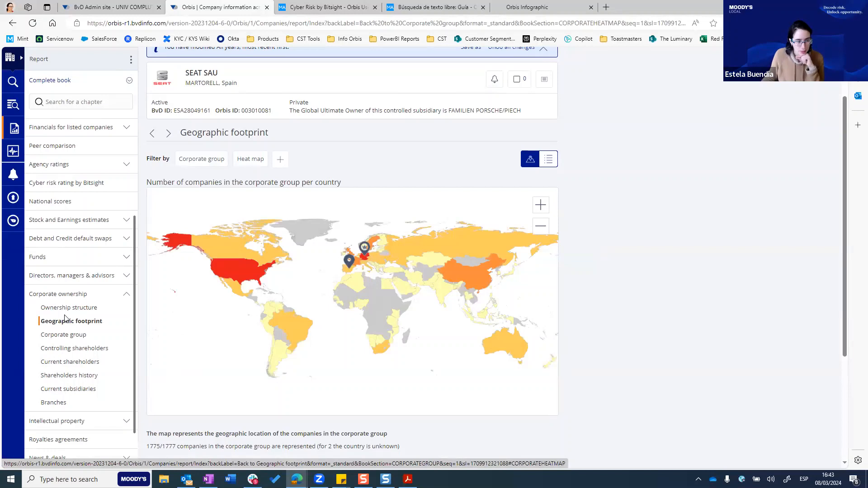
# Open the Current subsidiaries chapter and examine the direct ownership percentage of CONNECTED MOBILITY VENTURES S.A
pyautogui.click(82, 390)
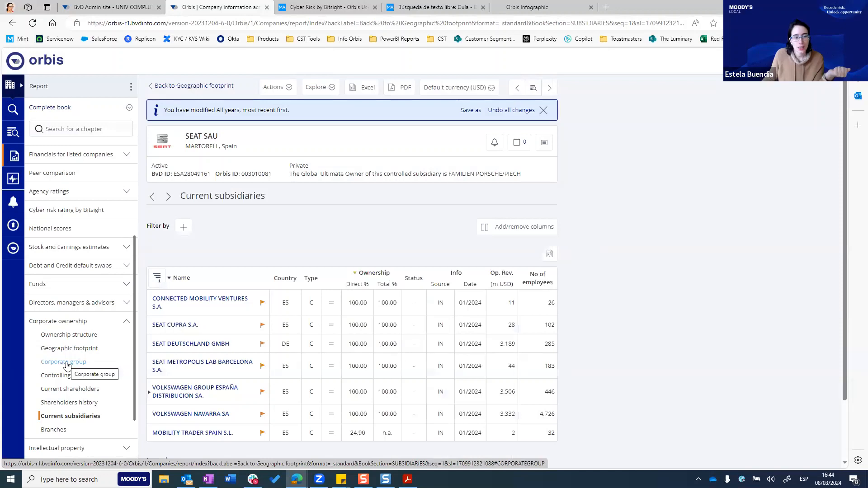
pyautogui.scroll(-1, 66, 365)
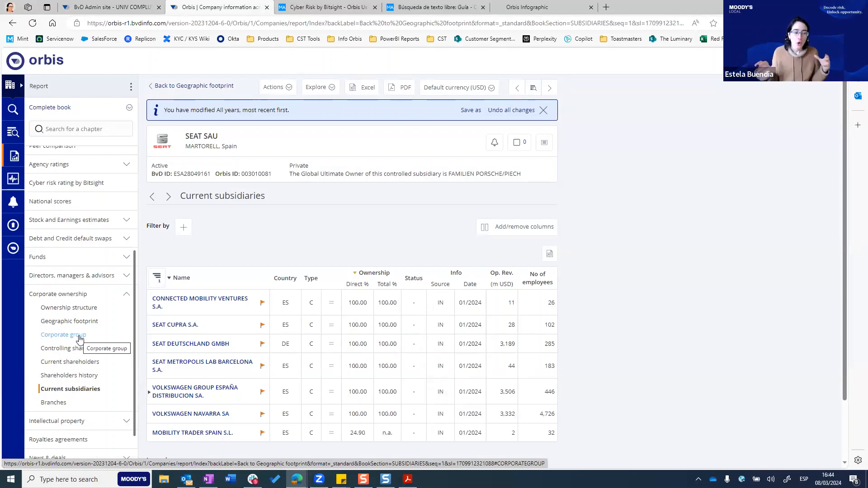
pyautogui.scroll(-2, 261, 349)
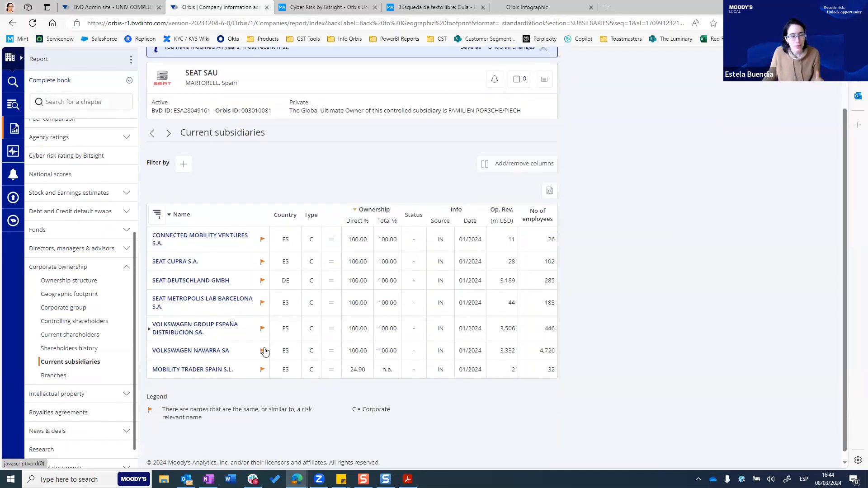
pyautogui.click(74, 310)
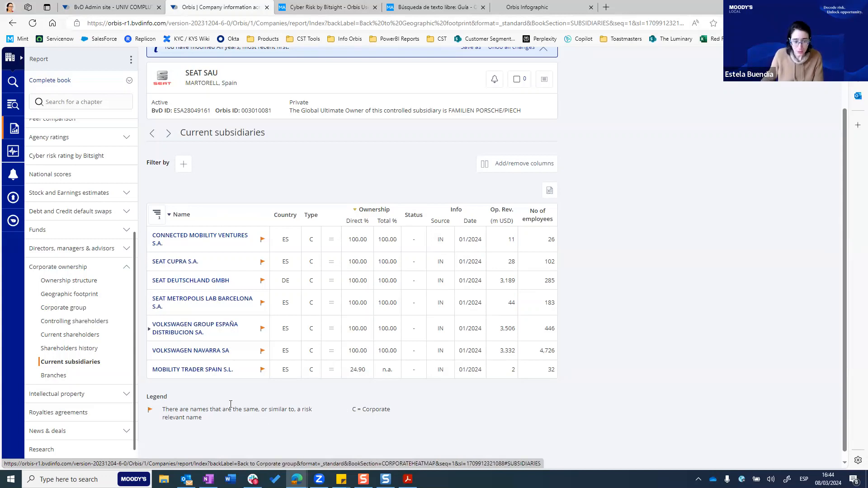
pyautogui.moveTo(347, 239); pyautogui.dragTo(372, 245)
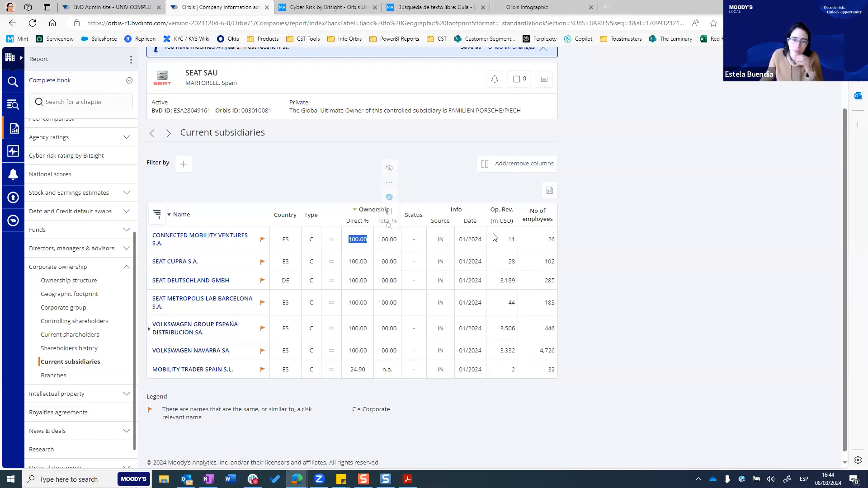
# Expand the News & deals section and open its Company and market news chapter to view the headlines
pyautogui.scroll(-1, 64, 370)
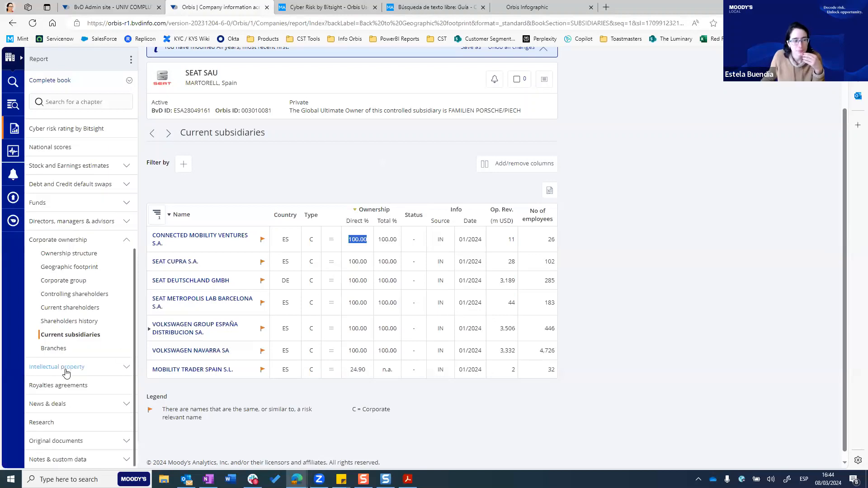
pyautogui.click(70, 405)
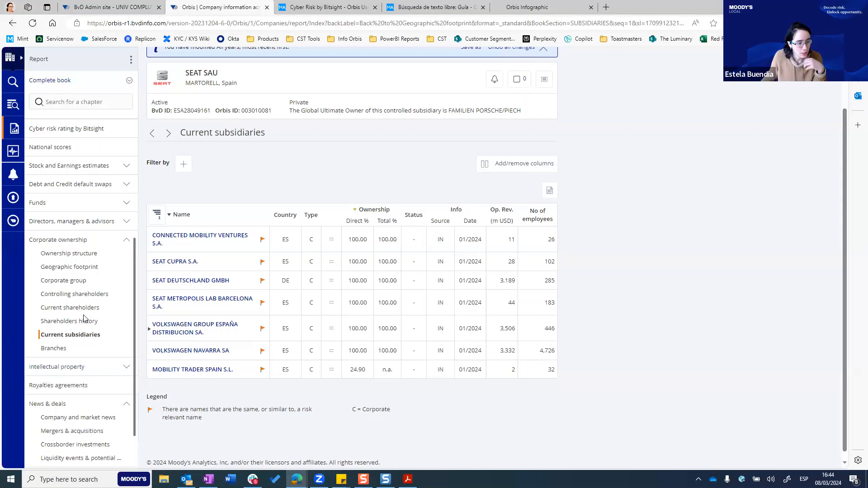
pyautogui.scroll(-2, 84, 330)
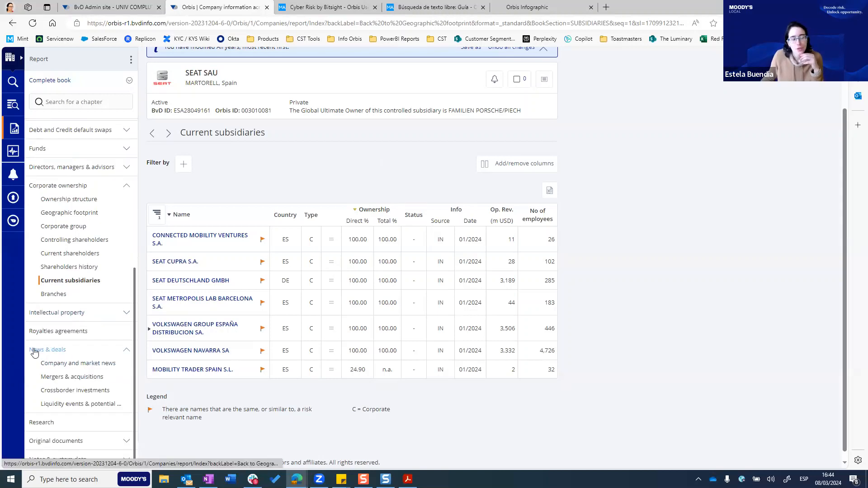
pyautogui.click(83, 365)
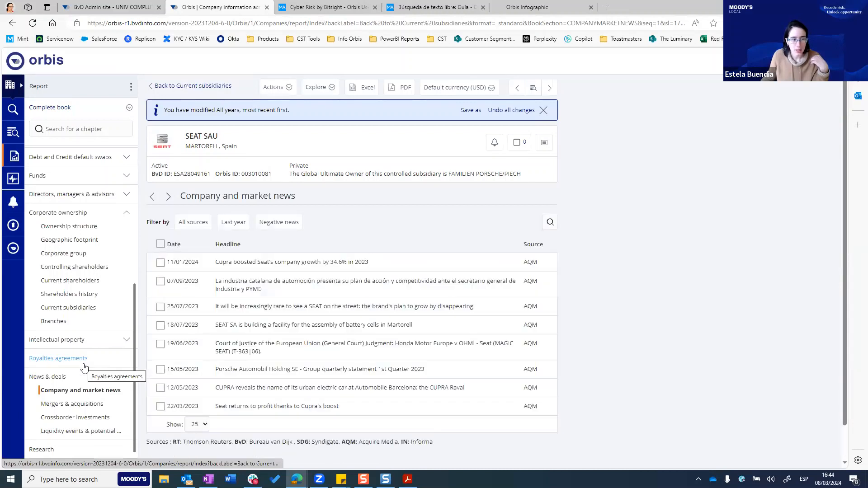
pyautogui.scroll(-1, 83, 367)
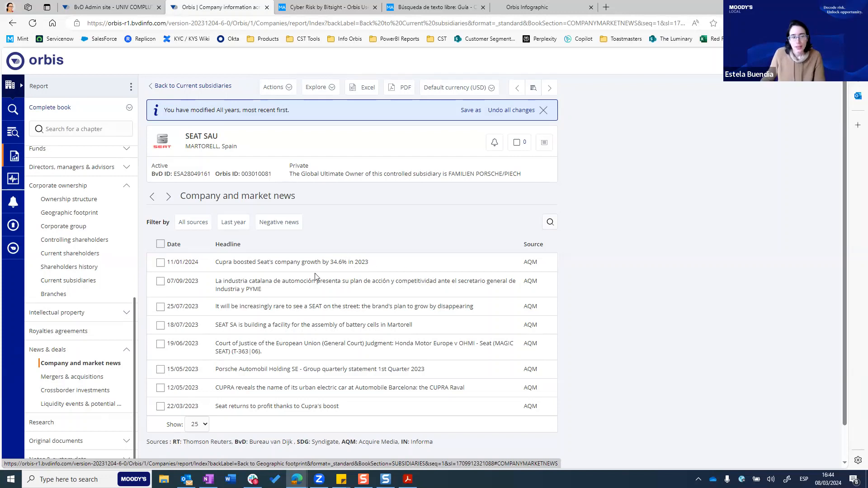
# Open the Mergers & acquisitions chapter and check the deal types offered by its M&A deals filter
pyautogui.click(87, 378)
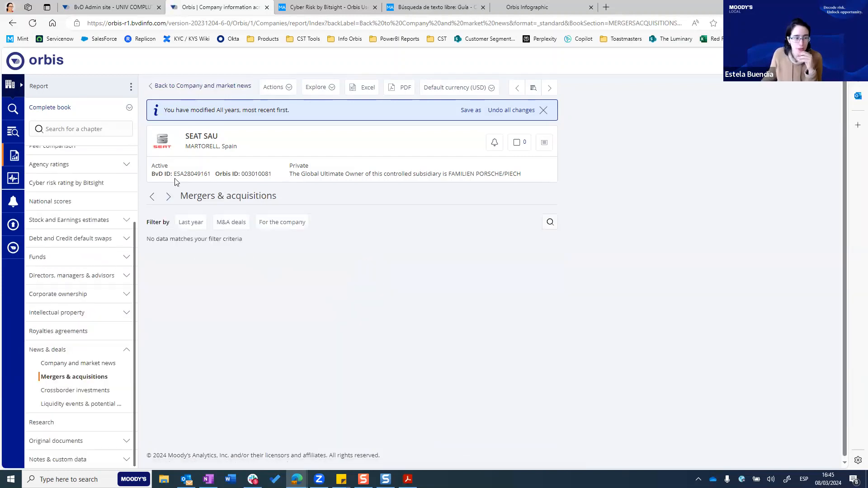
pyautogui.click(228, 223)
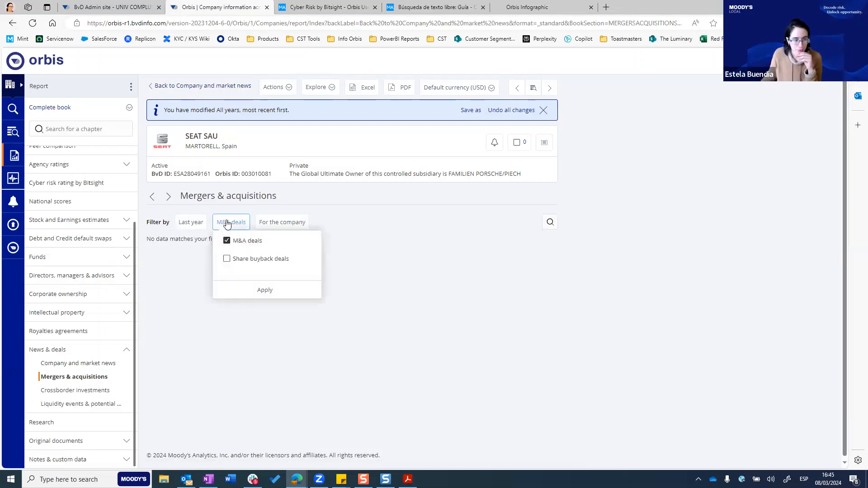
pyautogui.click(227, 223)
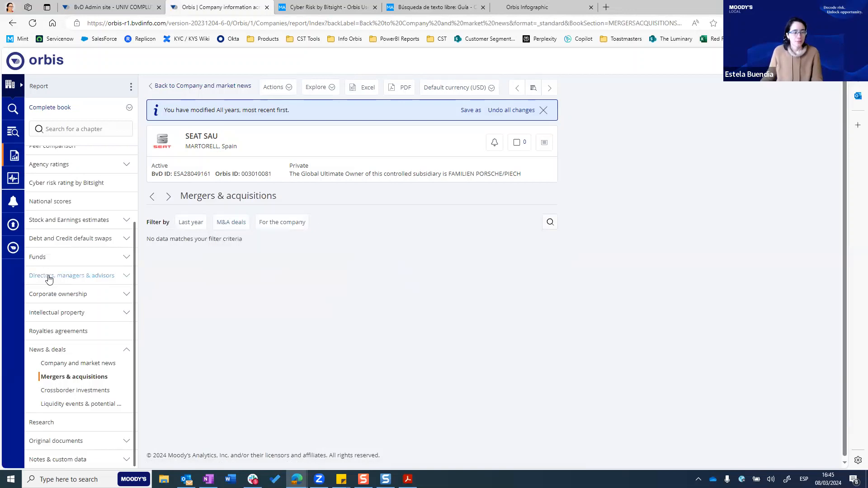
pyautogui.scroll(3, 61, 275)
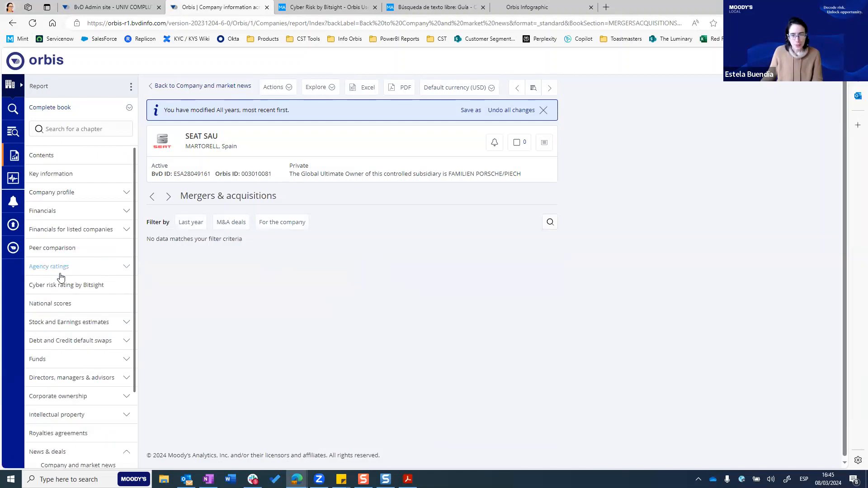
# Dismiss the notice about the modified year settings and review the actions available for the company report
pyautogui.click(544, 111)
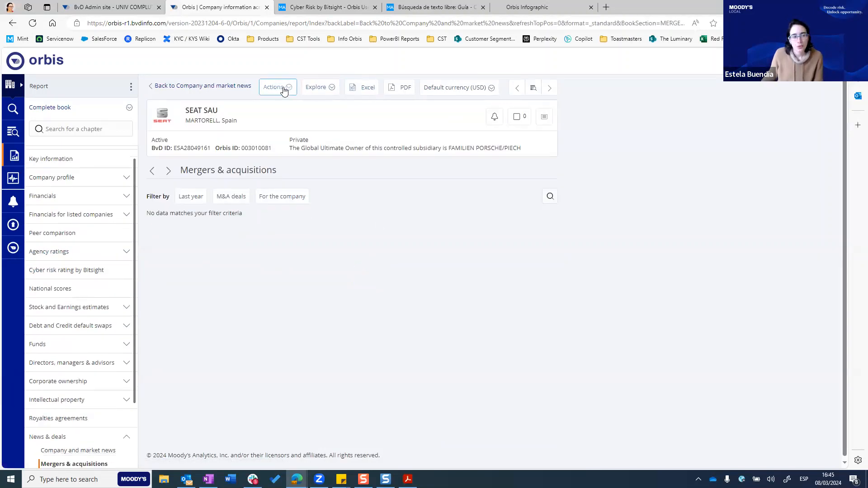
pyautogui.scroll(1, 88, 325)
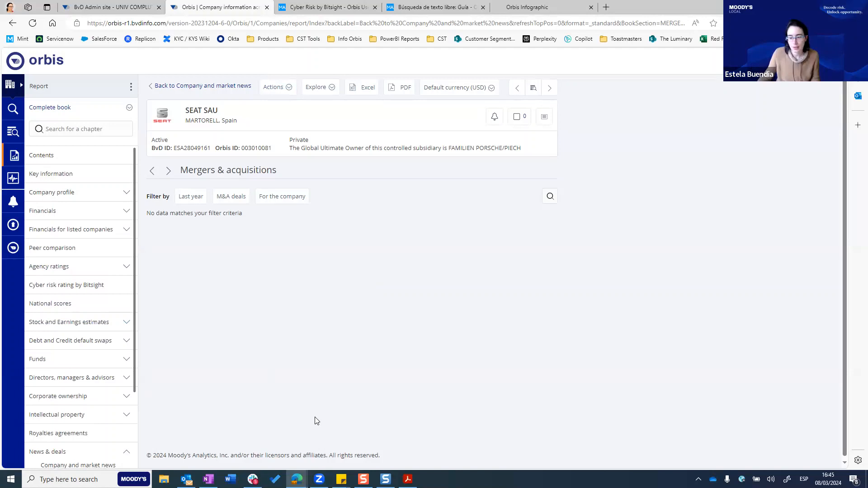
pyautogui.click(289, 92)
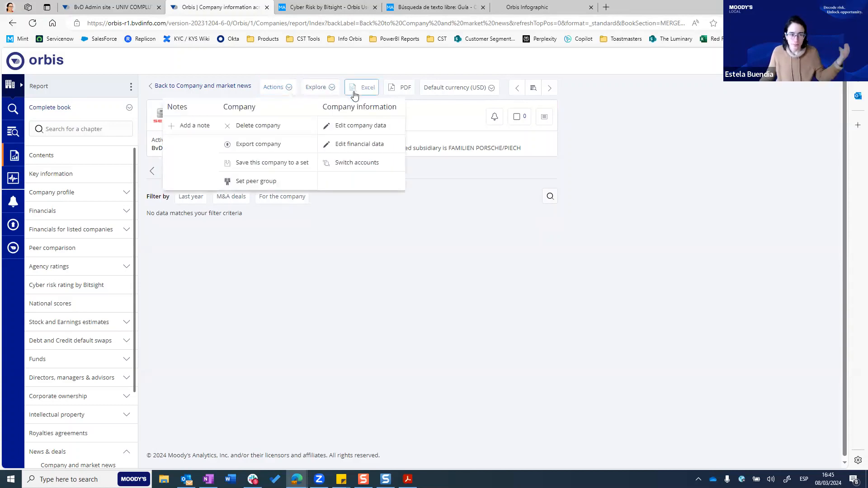
pyautogui.click(397, 66)
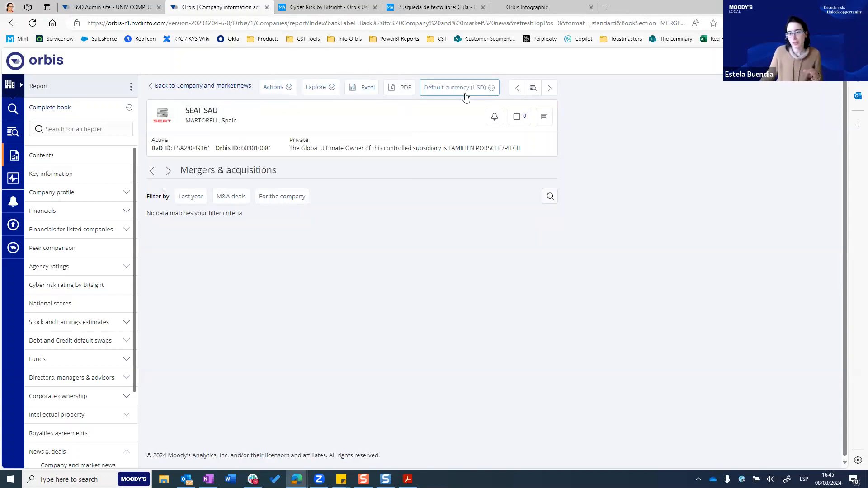
pyautogui.click(466, 96)
pyautogui.click(581, 115)
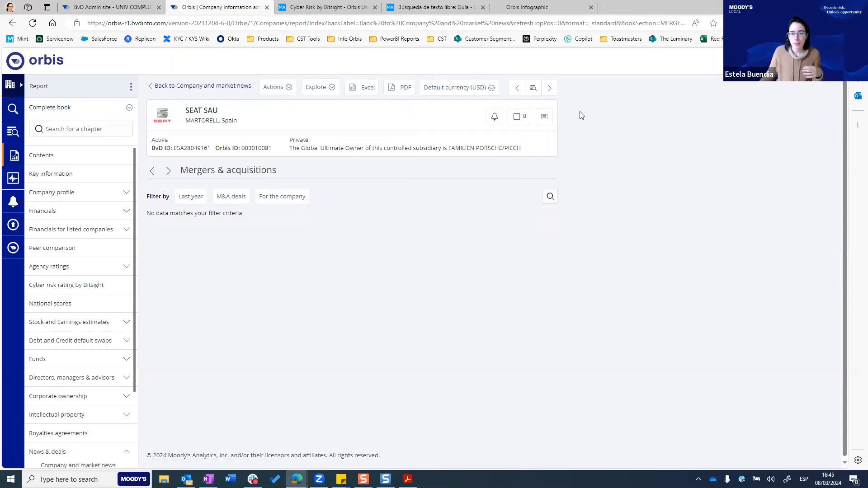
# Set an alert for SEAT SAU and open the alert settings of the 'Companies with alerts' set for editing
pyautogui.click(494, 117)
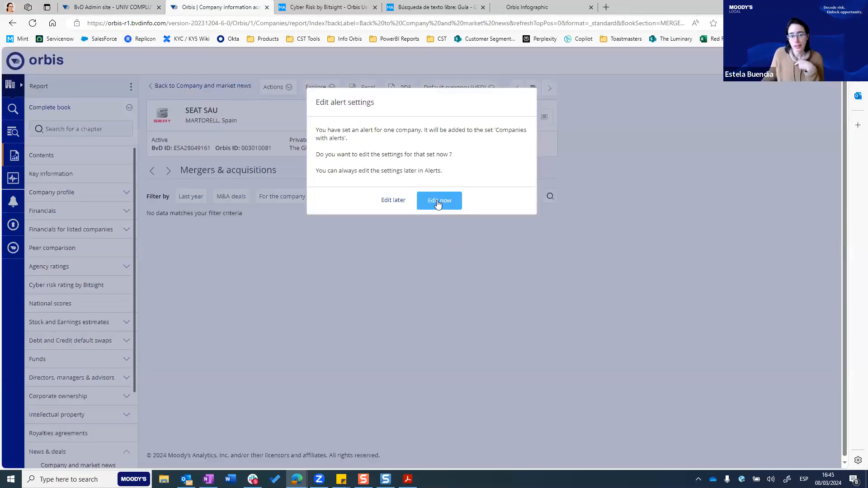
pyautogui.click(398, 200)
pyautogui.click(494, 118)
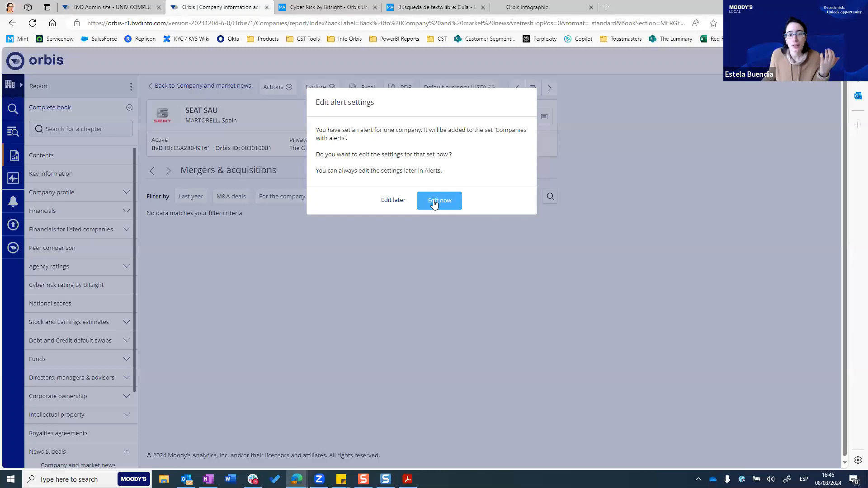
pyautogui.click(433, 202)
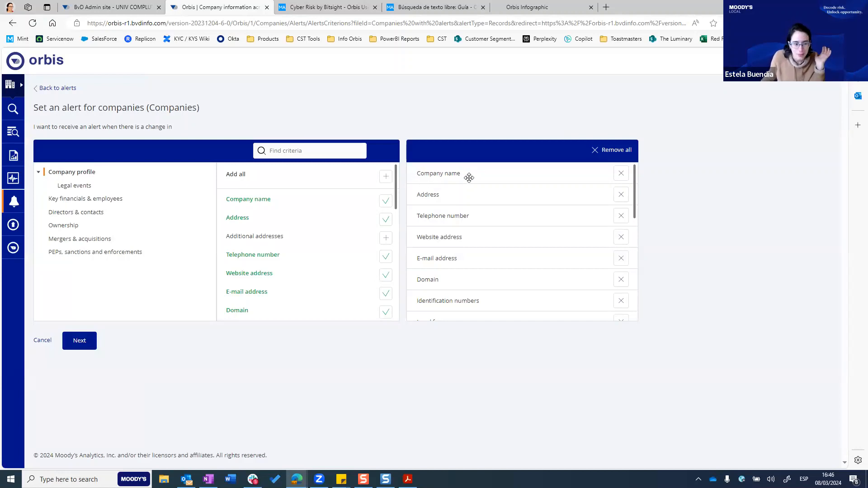
# Review the selected alert criteria and remove Advisors, M&A Acquiror, M&A vendor and M&A Target from them
pyautogui.scroll(-3, 444, 189)
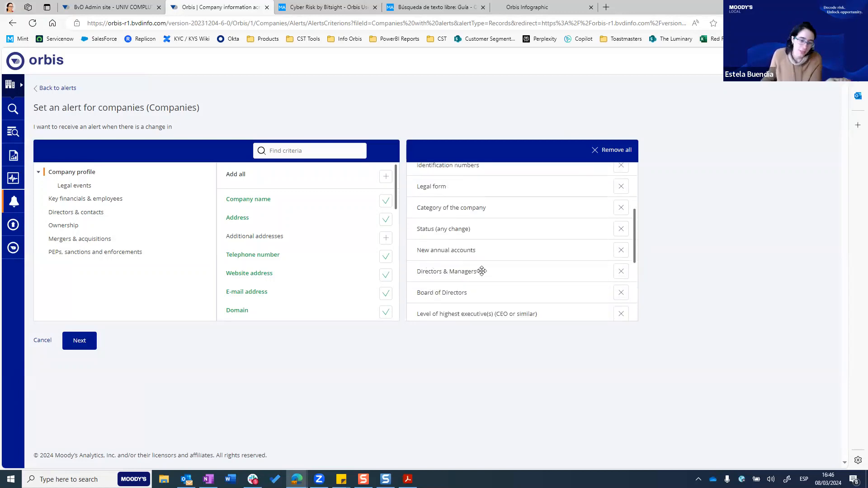
pyautogui.scroll(-3, 481, 271)
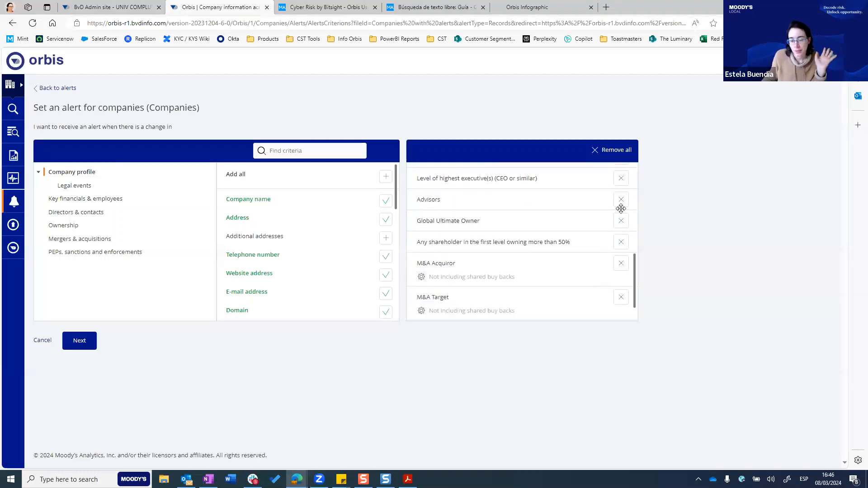
pyautogui.scroll(6, 623, 204)
pyautogui.scroll(-8, 568, 291)
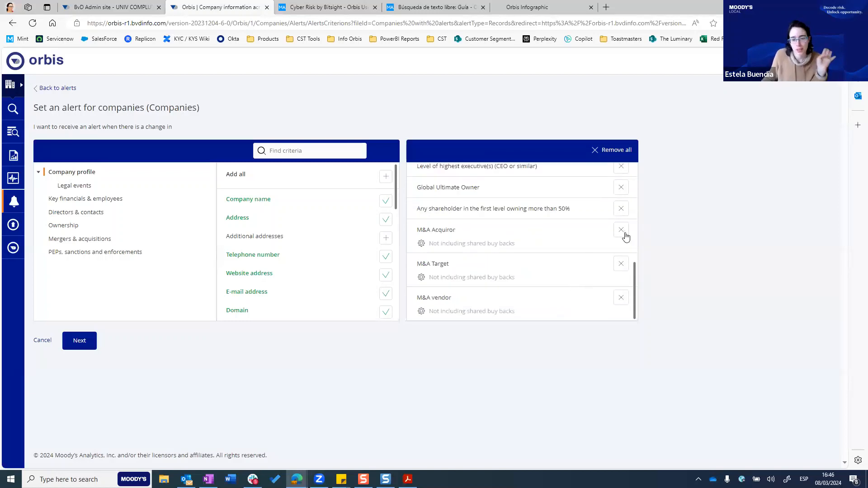
pyautogui.scroll(8, 625, 236)
pyautogui.scroll(-3, 596, 246)
pyautogui.scroll(-3, 579, 254)
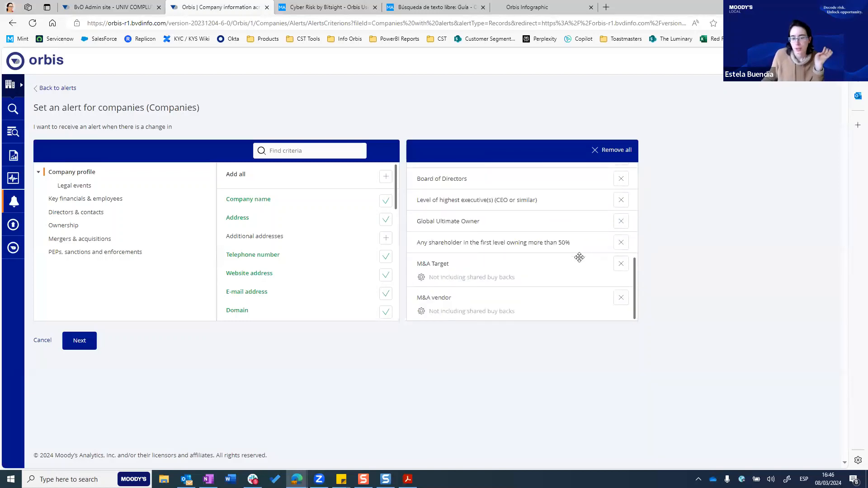
pyautogui.scroll(8, 622, 300)
pyautogui.scroll(-1, 624, 296)
pyautogui.scroll(-3, 625, 296)
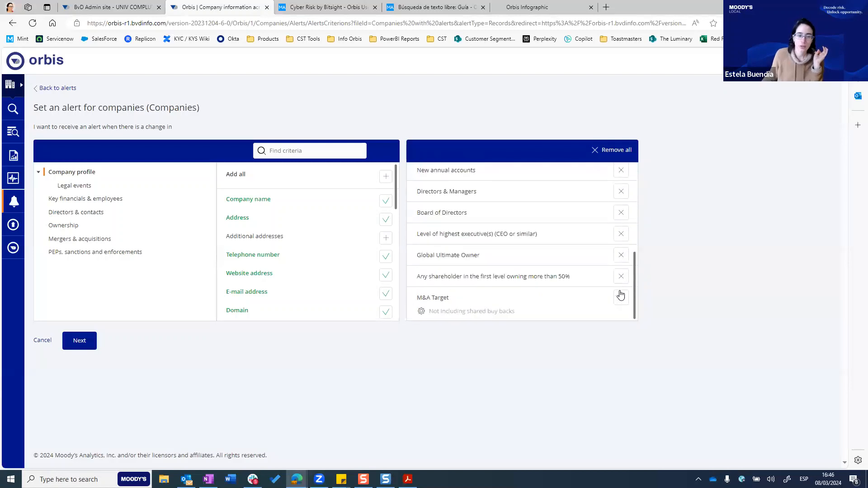
pyautogui.click(621, 298)
pyautogui.scroll(-3, 520, 289)
pyautogui.scroll(-2, 258, 217)
# Add M&A Acquiror from the Mergers & acquisitions criteria to the alert and review the selected criteria
pyautogui.click(79, 241)
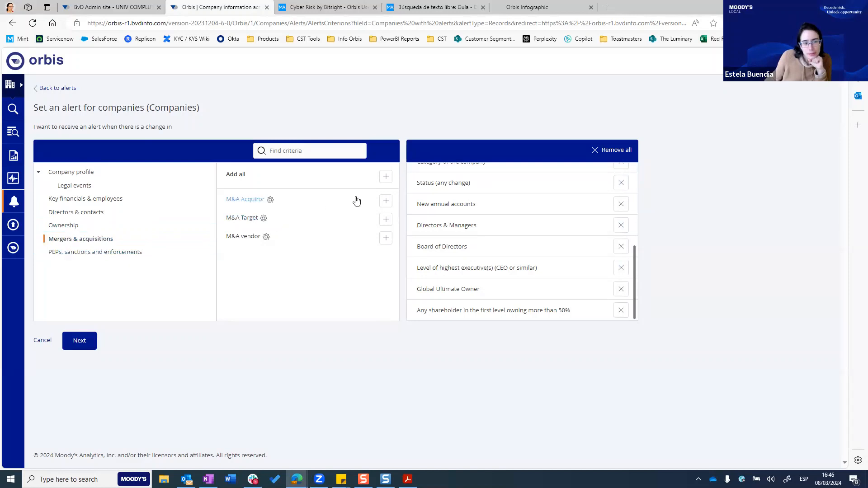
pyautogui.click(386, 202)
pyautogui.click(463, 164)
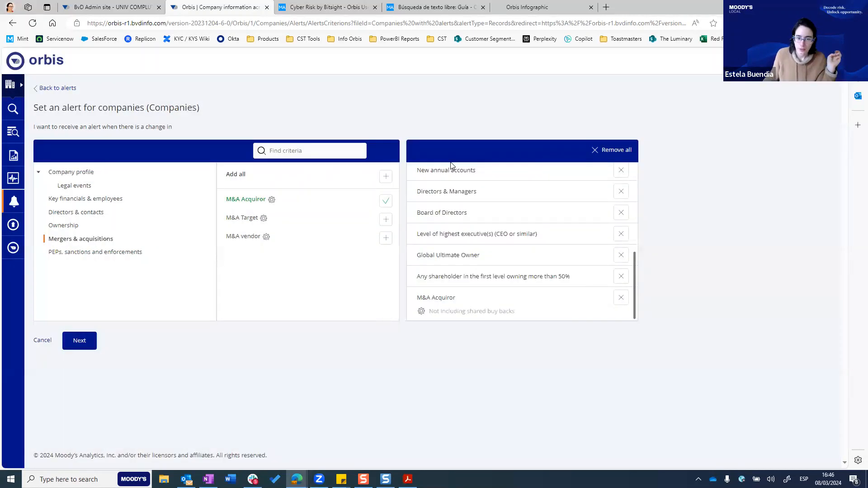
pyautogui.scroll(1, 514, 271)
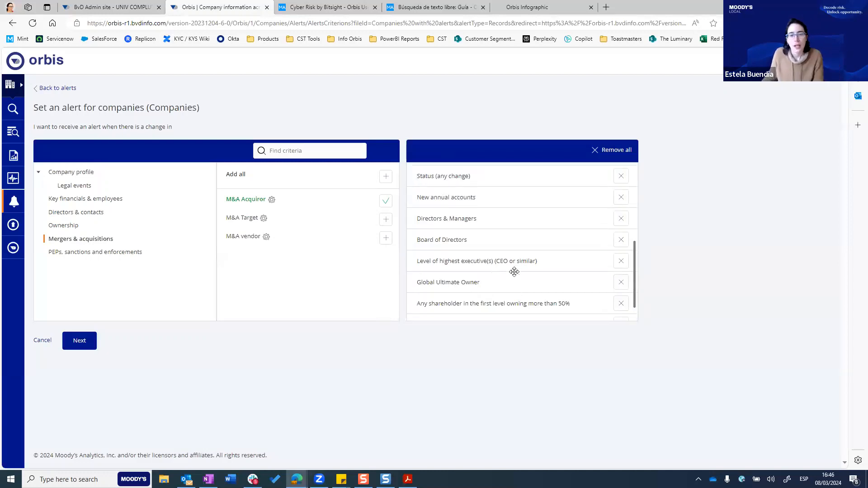
# Proceed to the alert's delivery settings, review the sending frequency options, keep Daily and save the alert
pyautogui.click(75, 346)
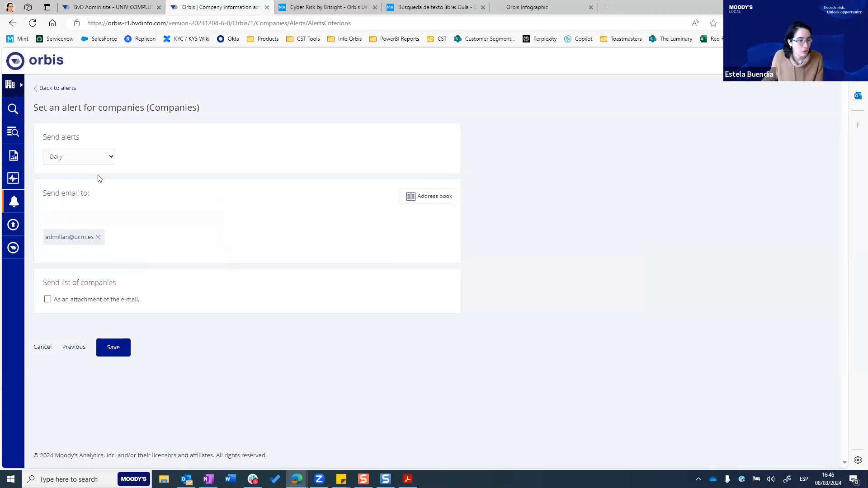
pyautogui.click(84, 161)
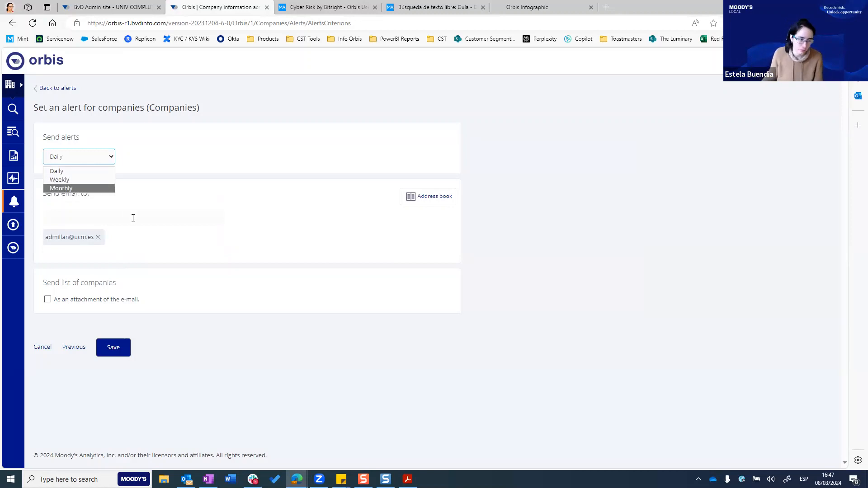
pyautogui.click(124, 205)
pyautogui.click(149, 196)
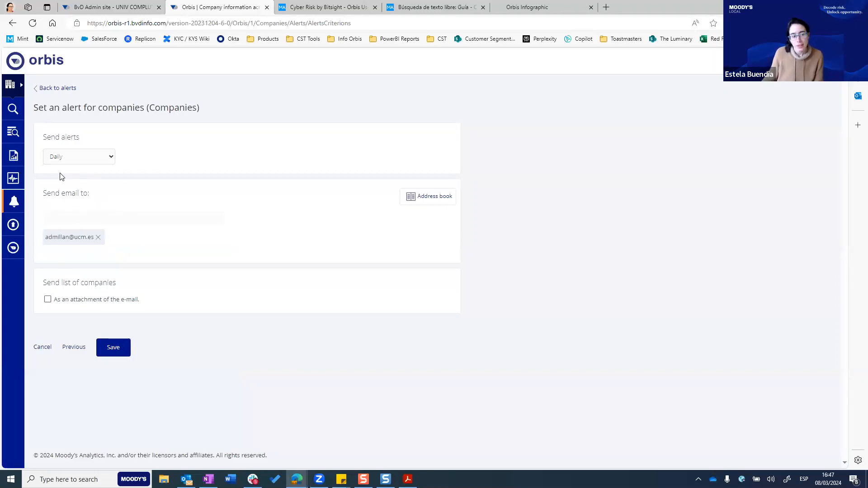
pyautogui.click(113, 352)
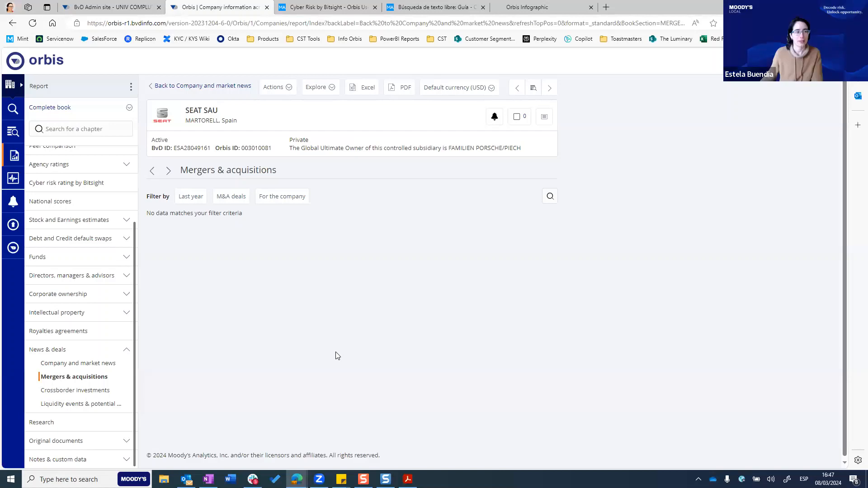
# Open the Pivot analysis tool and switch to the private browser window containing the Industry / Country analysis
pyautogui.click(14, 180)
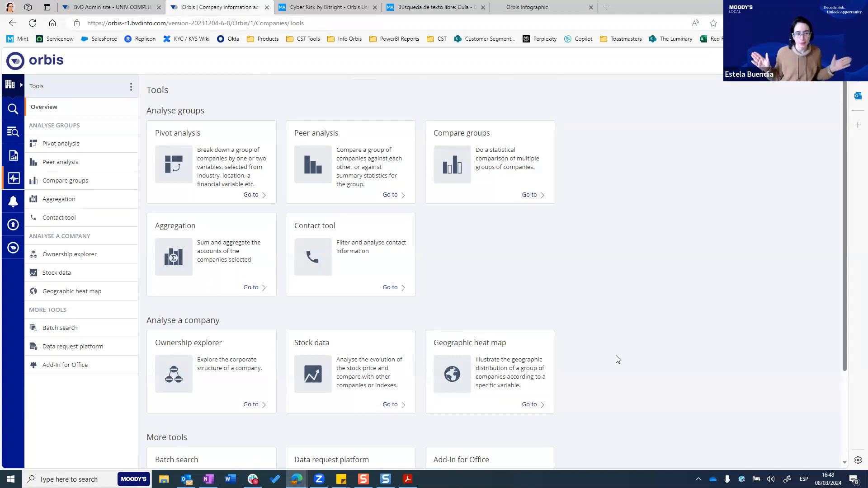
pyautogui.click(191, 135)
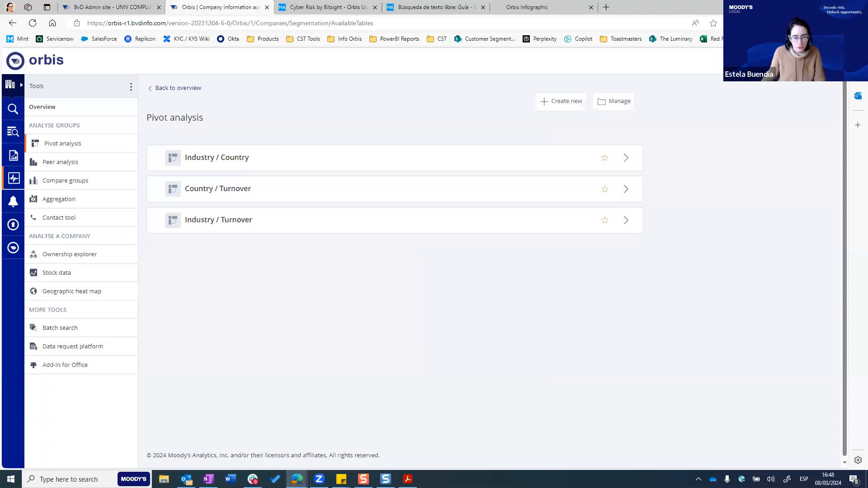
pyautogui.moveTo(296, 479)
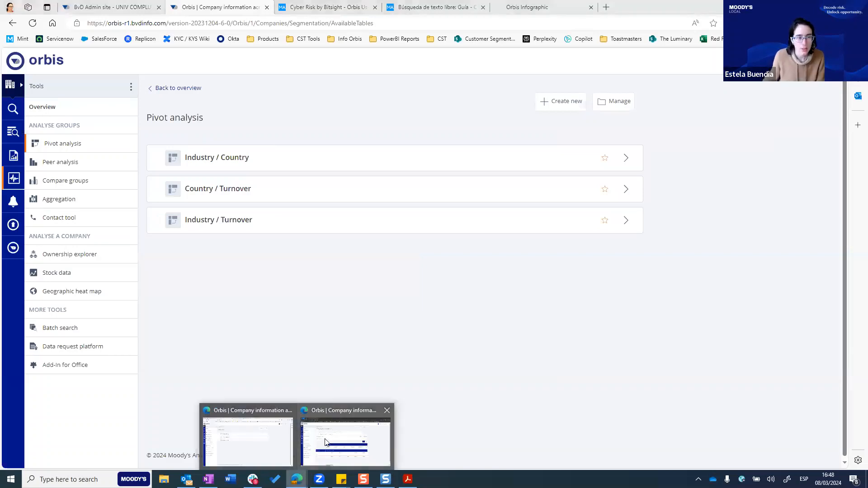
pyautogui.click(324, 441)
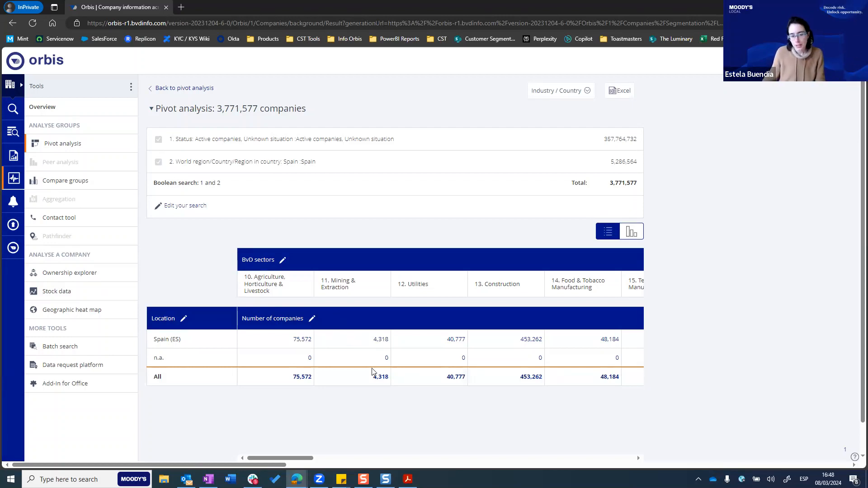
# Examine the pivot analysis's BvD sector columns, its company status and Spain search criteria, and the total number of companies
pyautogui.moveTo(309, 458); pyautogui.dragTo(457, 458)
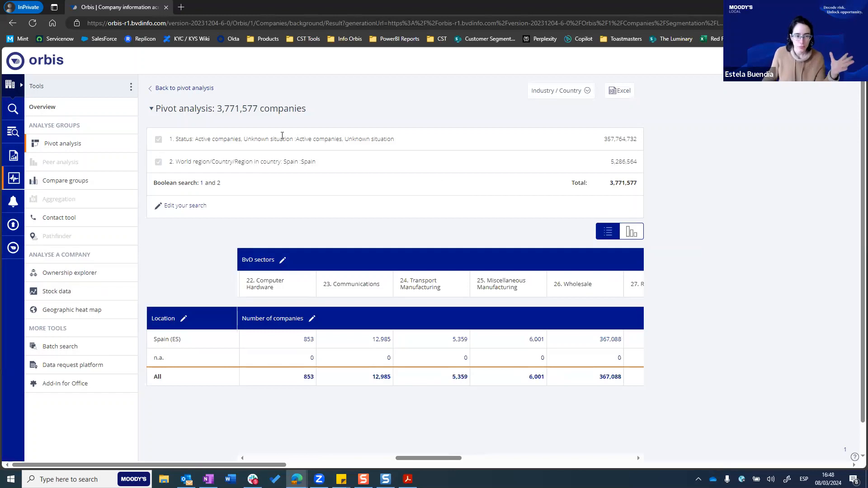
pyautogui.moveTo(174, 138); pyautogui.dragTo(409, 136)
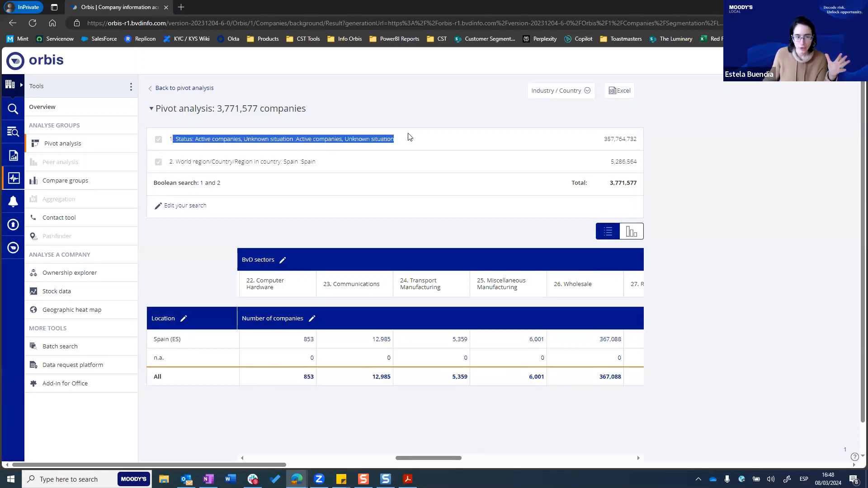
pyautogui.click(175, 161)
pyautogui.moveTo(198, 161); pyautogui.dragTo(317, 160)
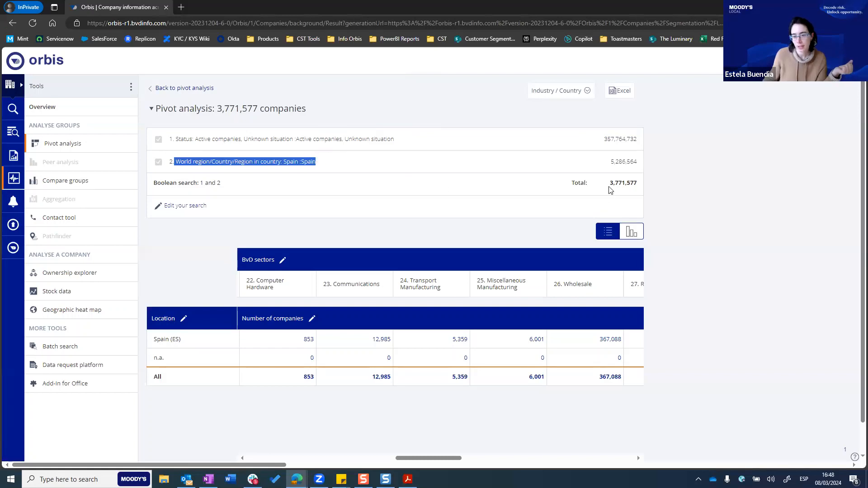
pyautogui.moveTo(609, 182); pyautogui.dragTo(635, 181)
pyautogui.click(635, 211)
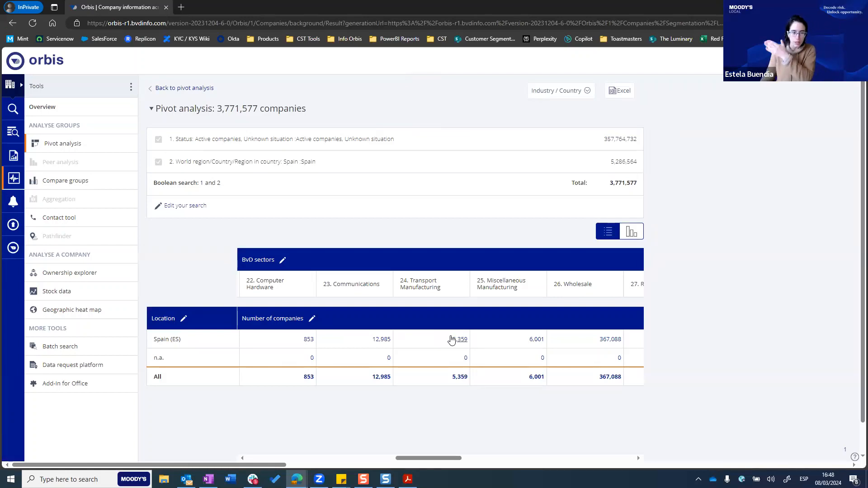
# Try to display the Industry / Country pivot analysis as a chart and reload the page
pyautogui.click(632, 233)
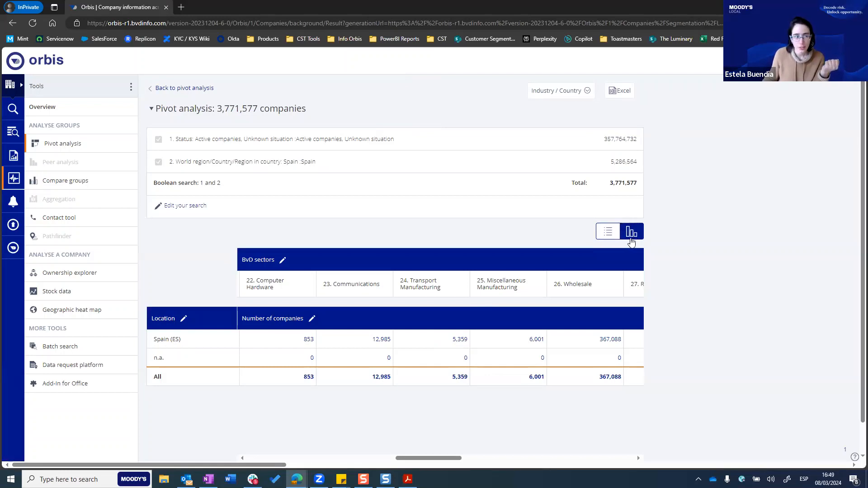
pyautogui.scroll(-1, 687, 276)
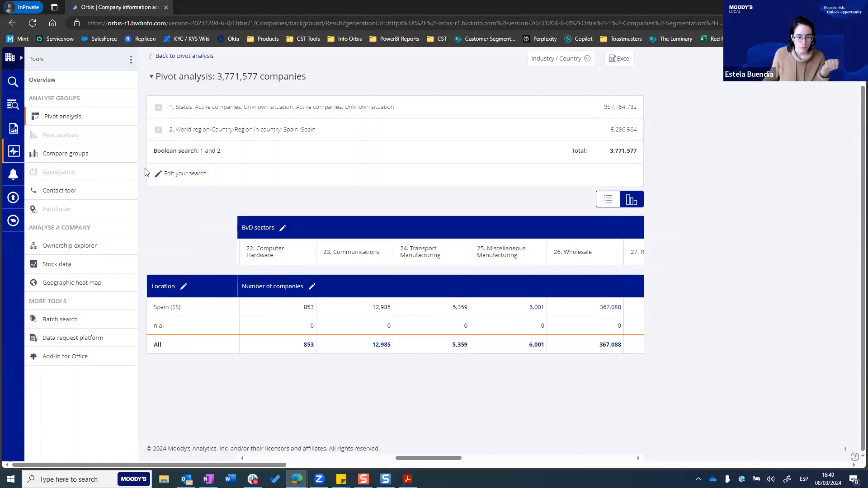
pyautogui.click(32, 23)
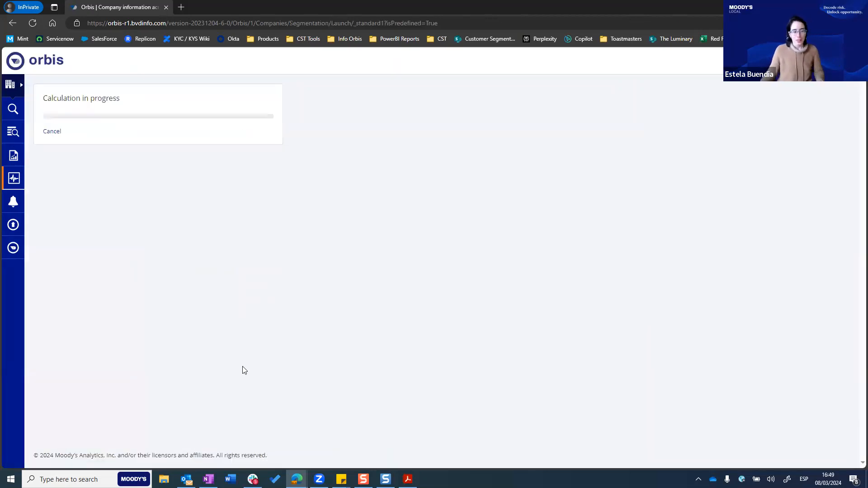
# Switch back to the main browser window and open the Key financials & employees peer analysis from the tools overview
pyautogui.moveTo(291, 477)
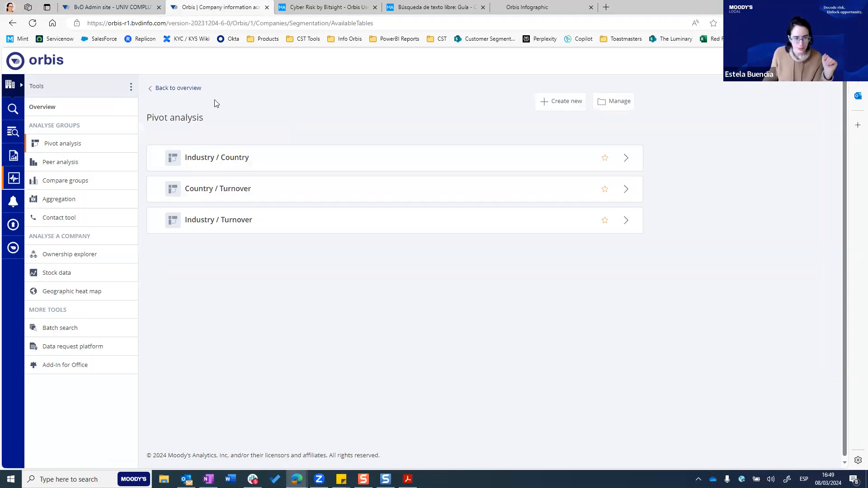
pyautogui.click(189, 92)
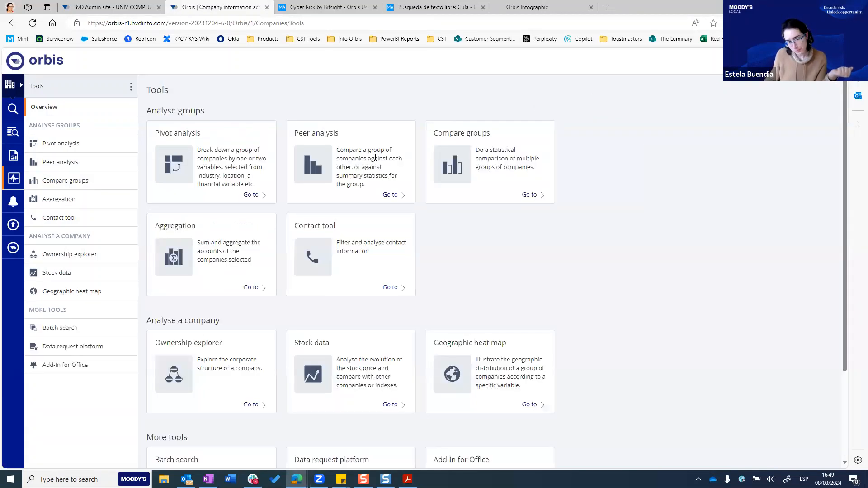
pyautogui.click(320, 135)
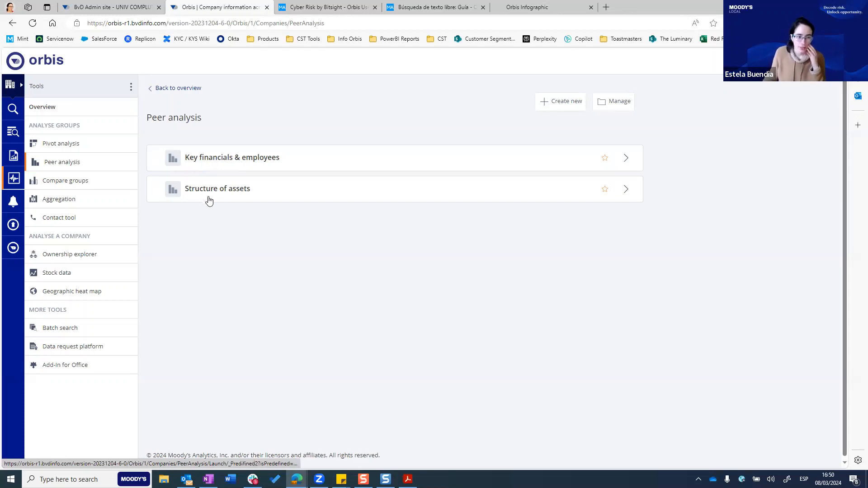
pyautogui.click(242, 163)
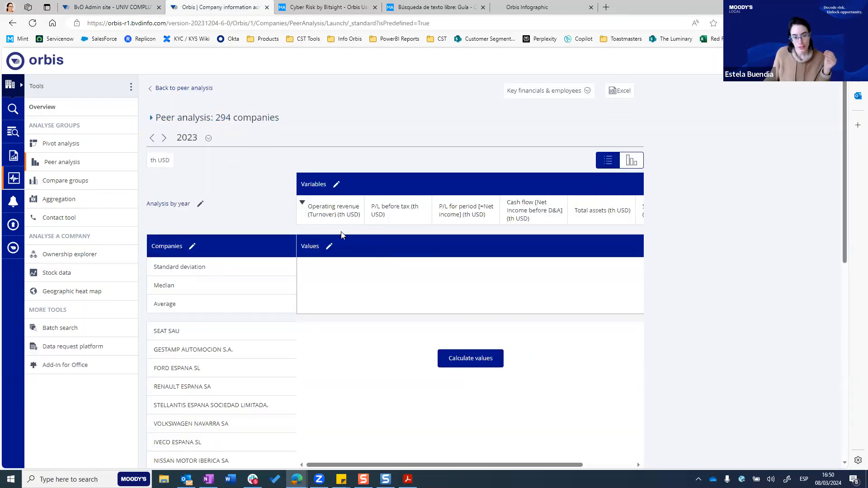
# Examine the compared companies and the financial variables in the Key financials & employees peer analysis
pyautogui.scroll(-1, 345, 235)
pyautogui.moveTo(161, 267); pyautogui.dragTo(184, 419)
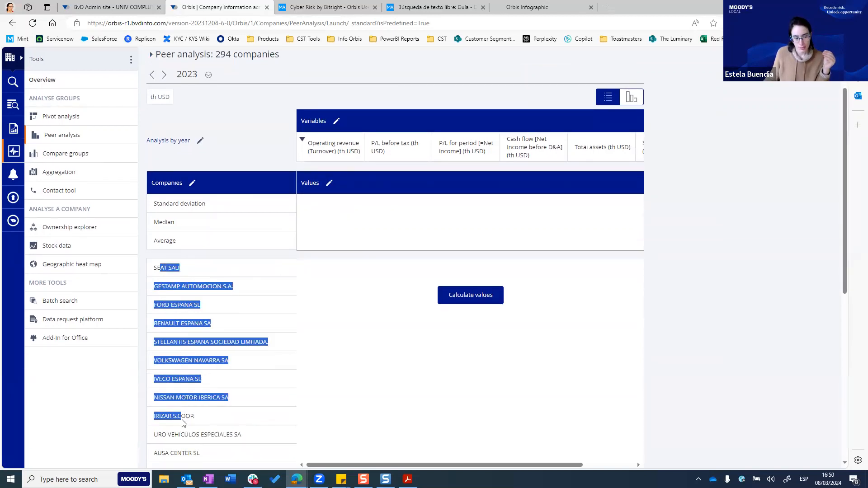
pyautogui.scroll(-1, 200, 298)
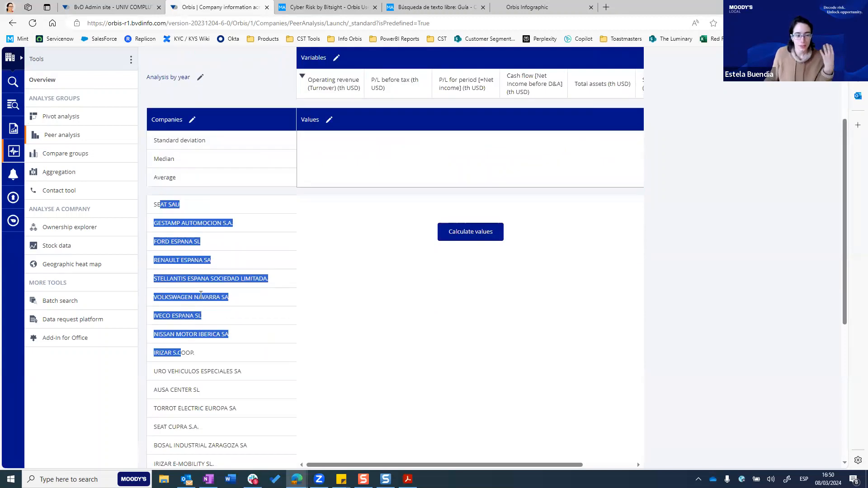
pyautogui.scroll(2, 266, 293)
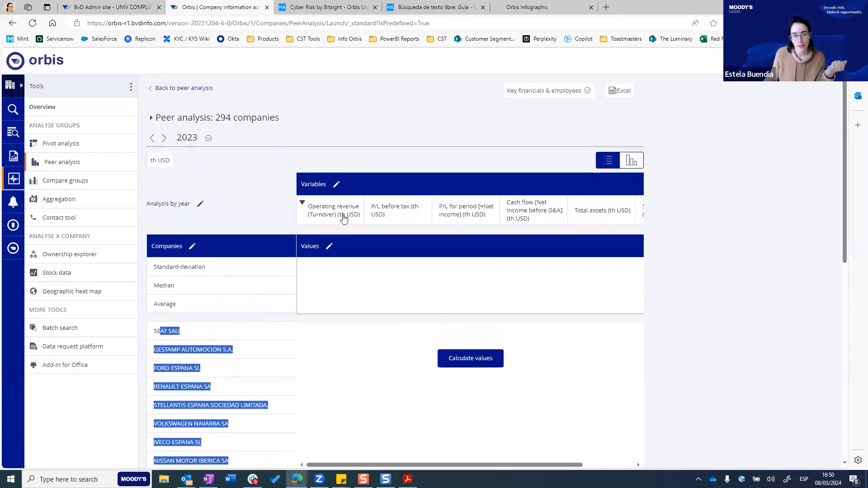
pyautogui.moveTo(307, 213); pyautogui.dragTo(655, 216)
pyautogui.click(693, 216)
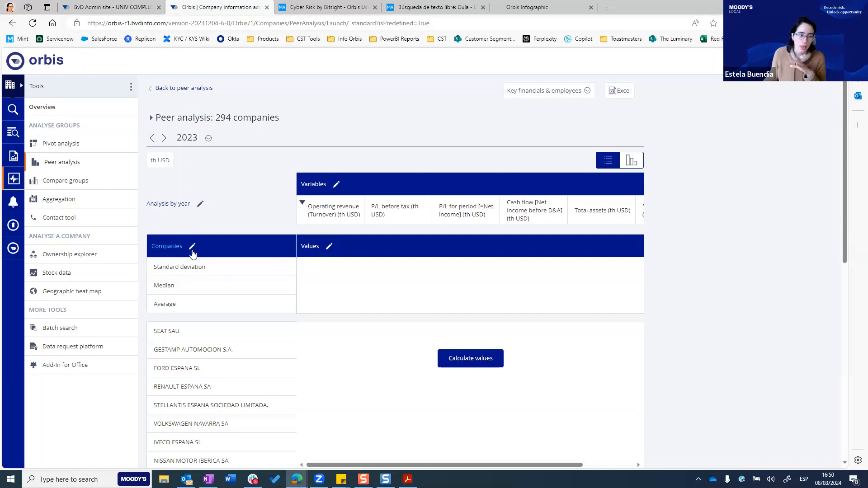
# Browse the Banks categories under Global ratios in the peer analysis variable selection and cancel the selection
pyautogui.click(337, 185)
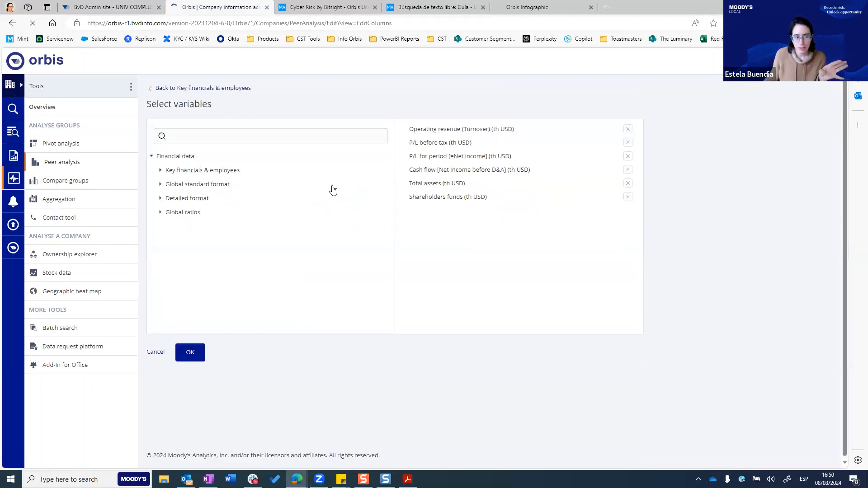
pyautogui.click(159, 212)
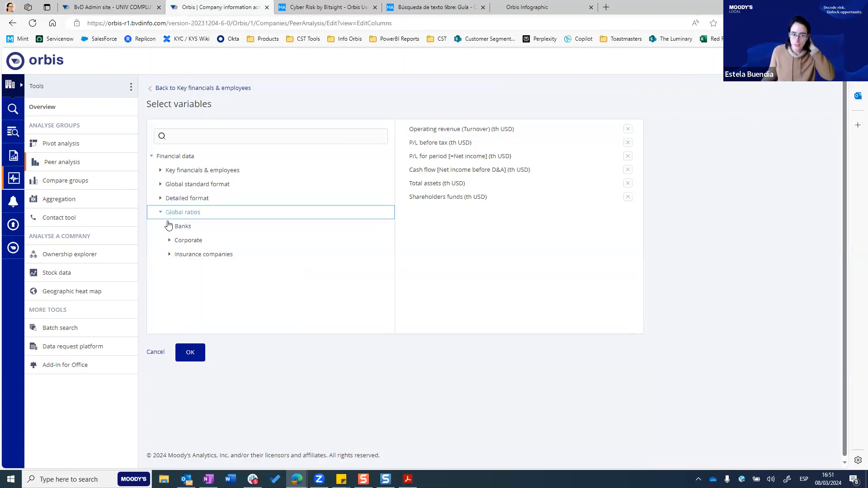
pyautogui.click(168, 228)
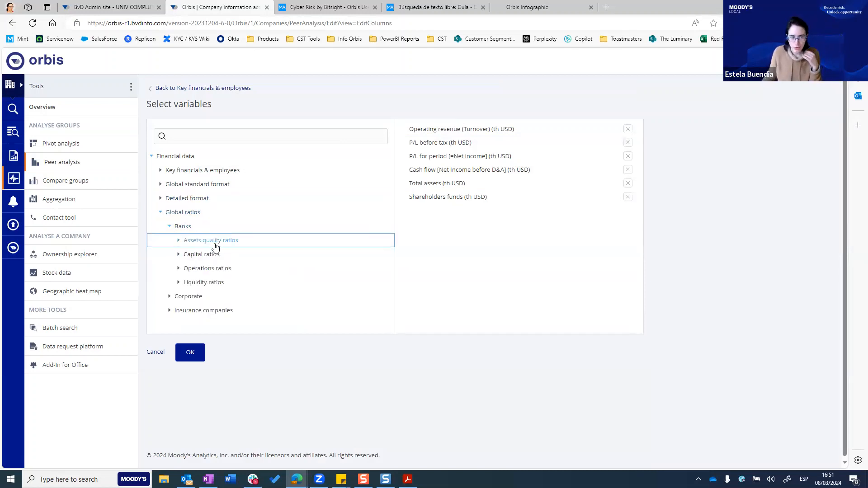
pyautogui.click(156, 352)
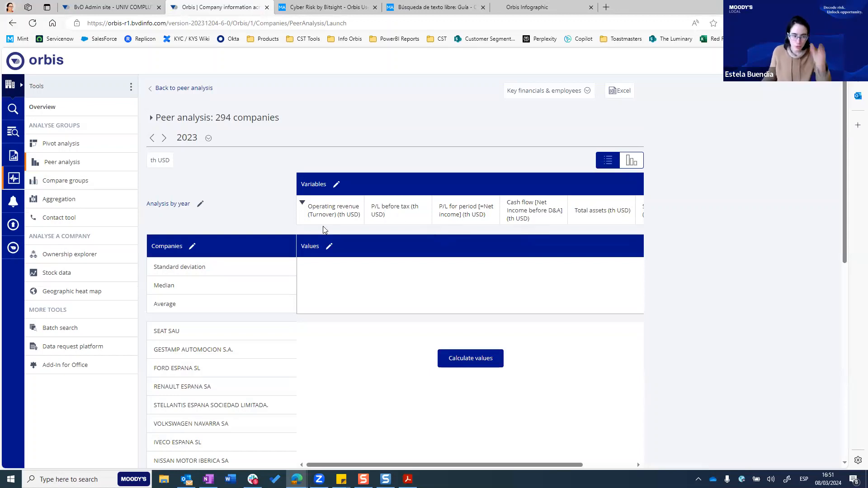
# Review the list of companies in the peer analysis and calculate its values
pyautogui.scroll(-3, 322, 226)
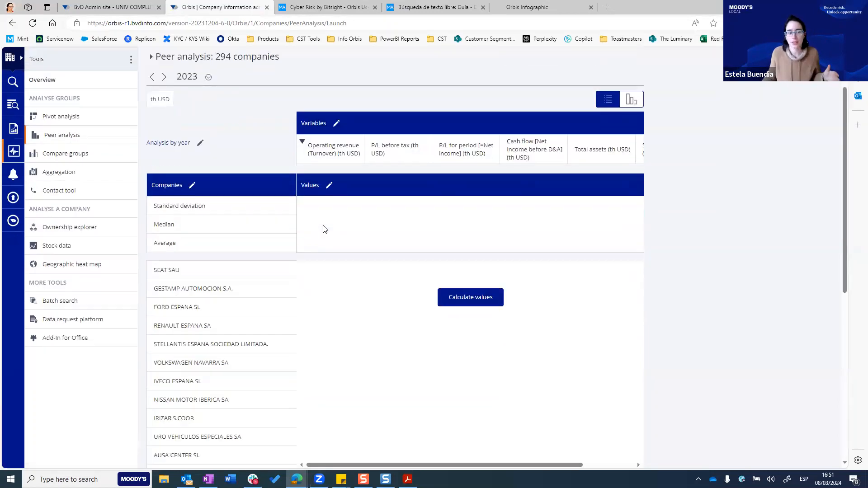
pyautogui.scroll(-2, 211, 310)
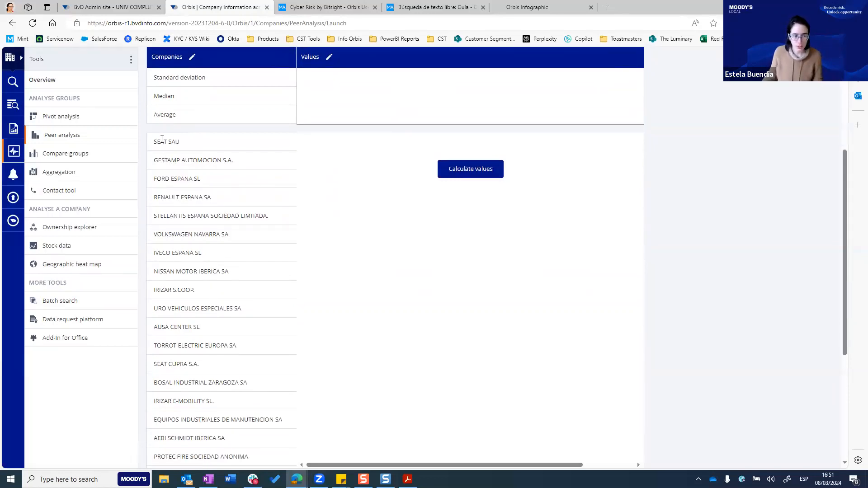
pyautogui.moveTo(160, 141); pyautogui.dragTo(185, 273)
pyautogui.scroll(1, 188, 283)
pyautogui.scroll(2, 187, 283)
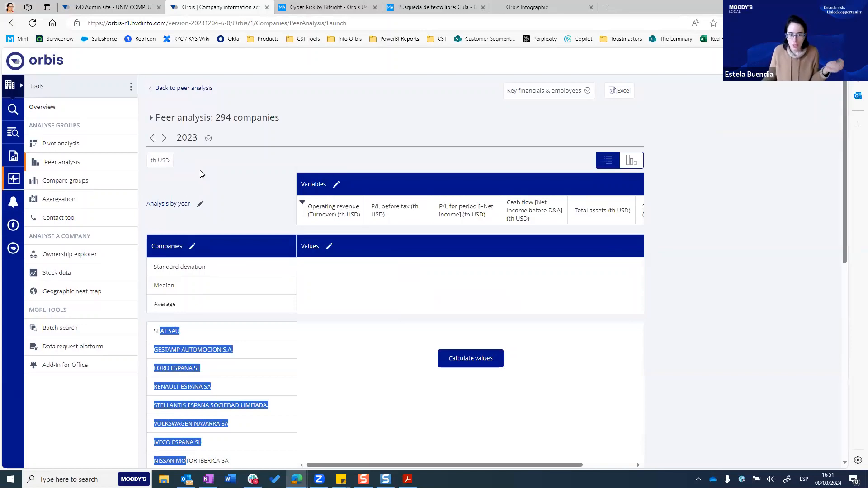
pyautogui.scroll(-1, 202, 174)
pyautogui.click(490, 296)
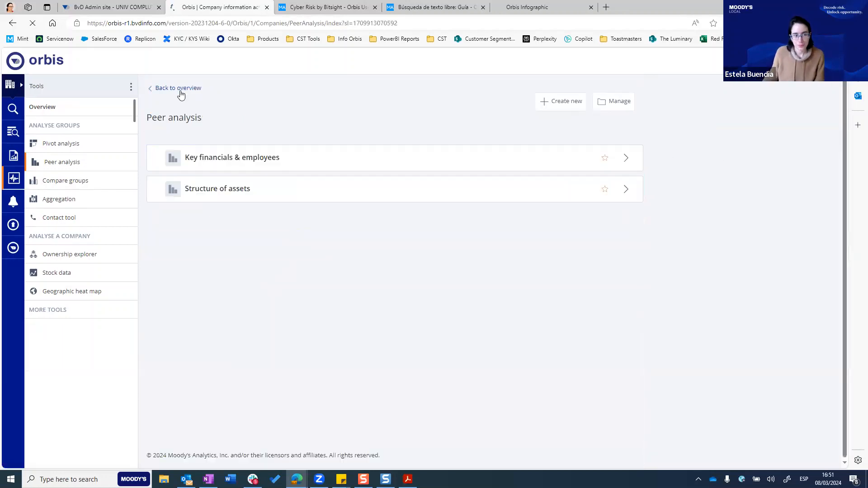
# Return to the Tools overview and review the remaining analysis tools
pyautogui.click(181, 94)
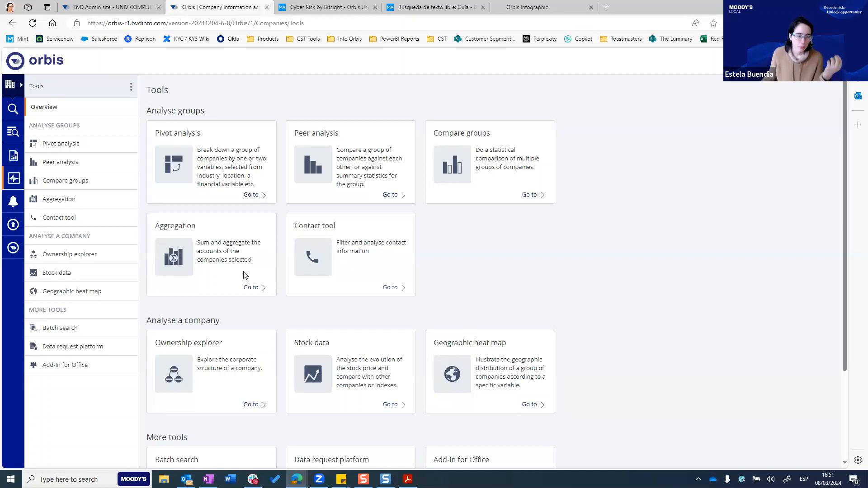
pyautogui.scroll(-1, 244, 275)
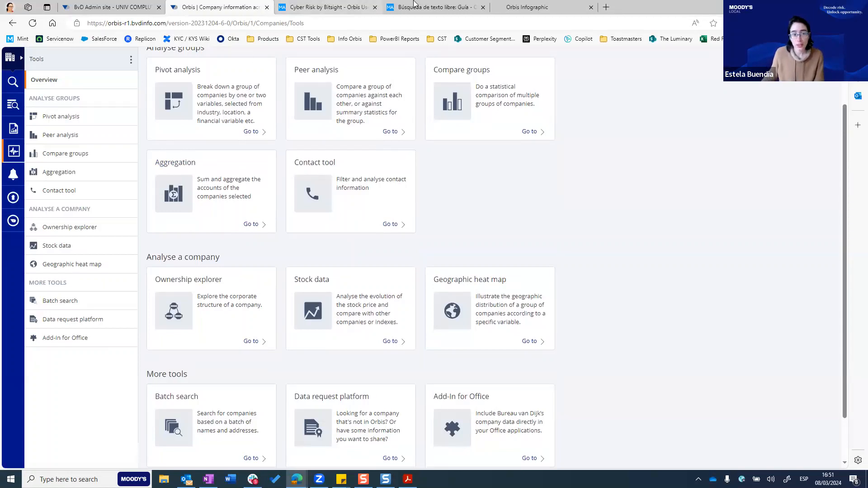
# Switch to the Spanish Orbis User Guide and view the beginning of the free text search guide
pyautogui.click(456, 7)
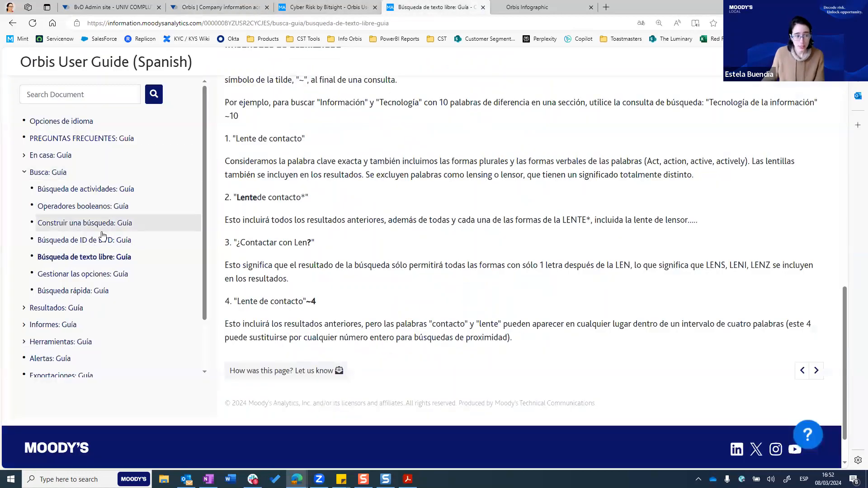
pyautogui.scroll(6, 311, 219)
pyautogui.scroll(8, 311, 219)
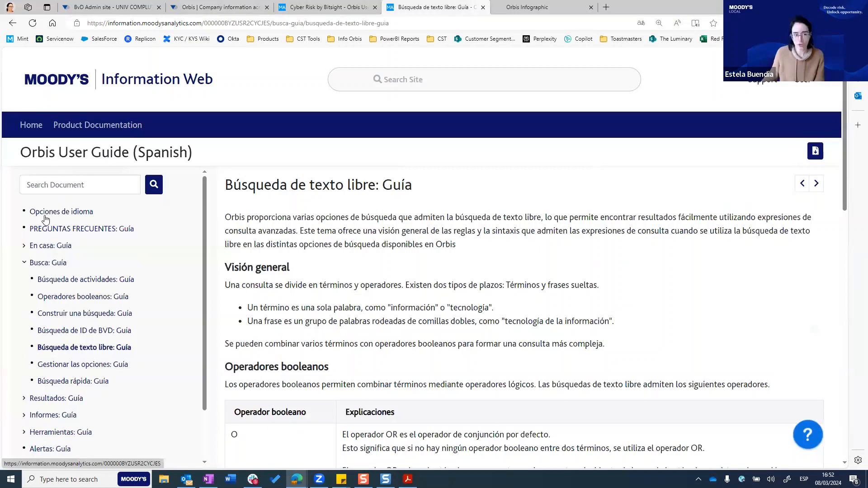
# Collapse the Busca section of the Spanish guide, expand Herramientas, and open the Estructura del balance page under Agregación
pyautogui.click(25, 262)
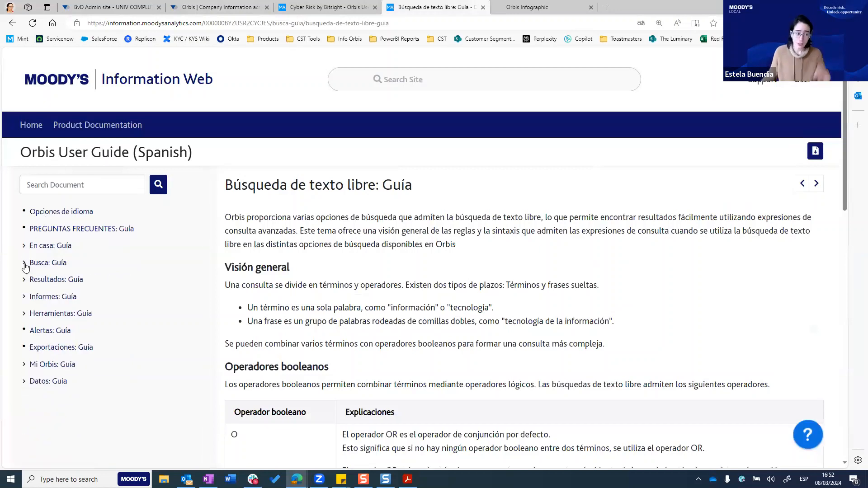
pyautogui.click(24, 314)
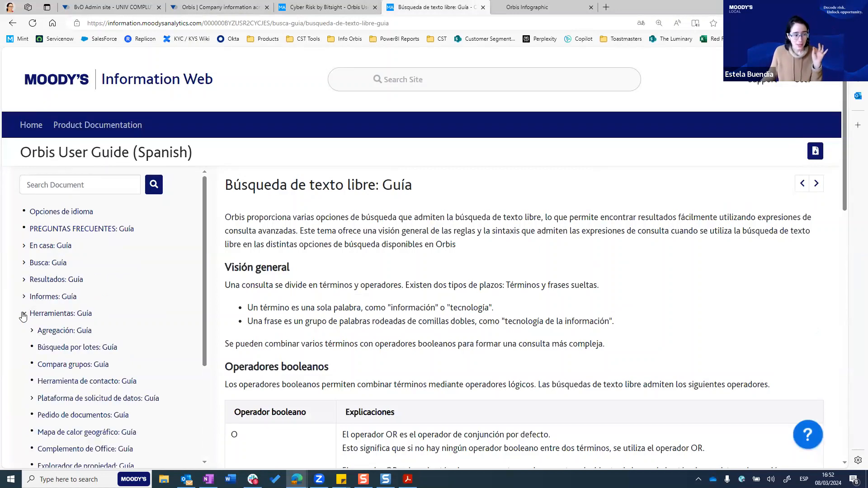
pyautogui.scroll(-1, 23, 315)
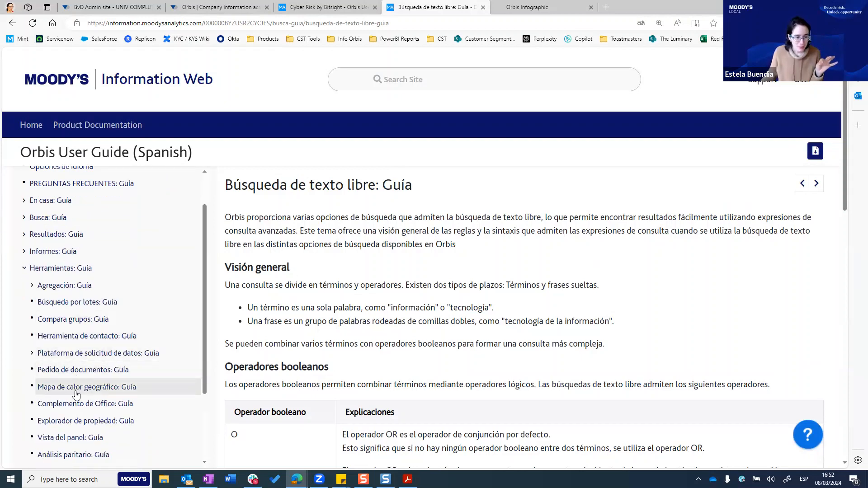
pyautogui.scroll(-2, 77, 444)
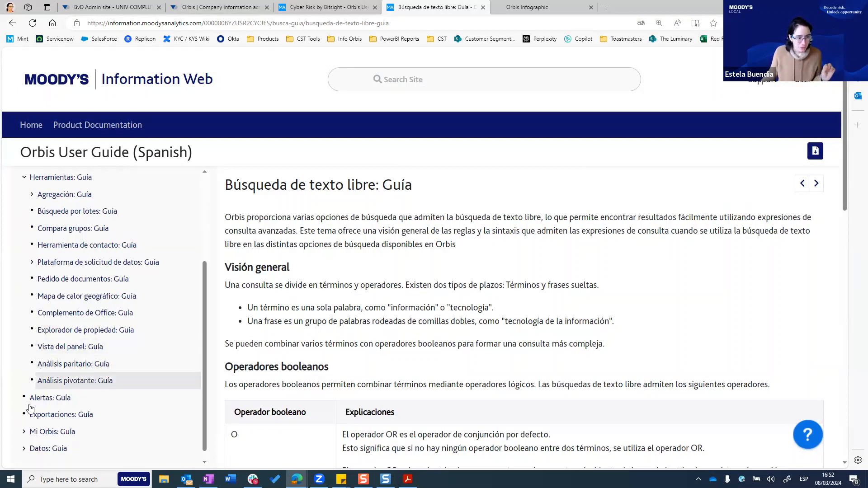
pyautogui.click(31, 195)
pyautogui.click(85, 211)
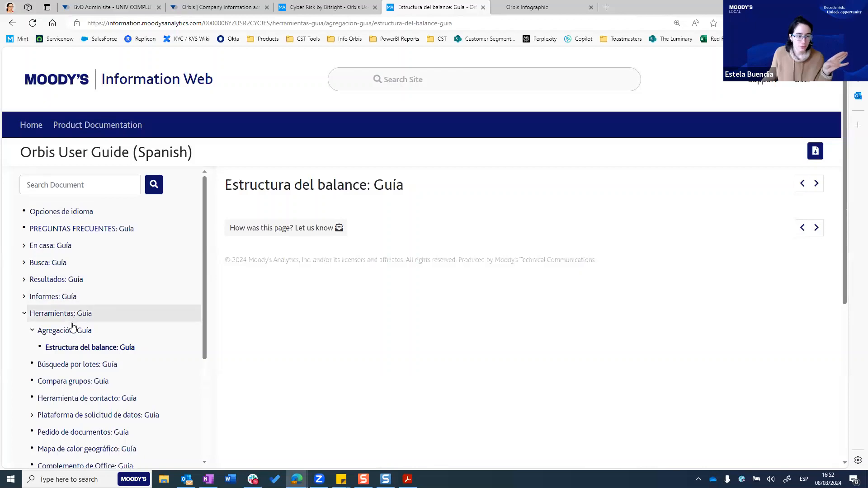
# Open the Agregación guide and read it through its table, chart, export and analysis management sections
pyautogui.click(71, 333)
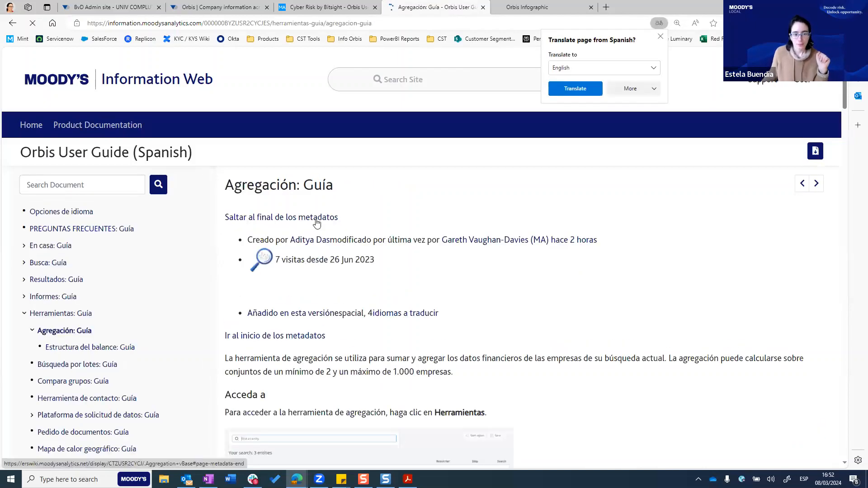
pyautogui.scroll(-12, 316, 223)
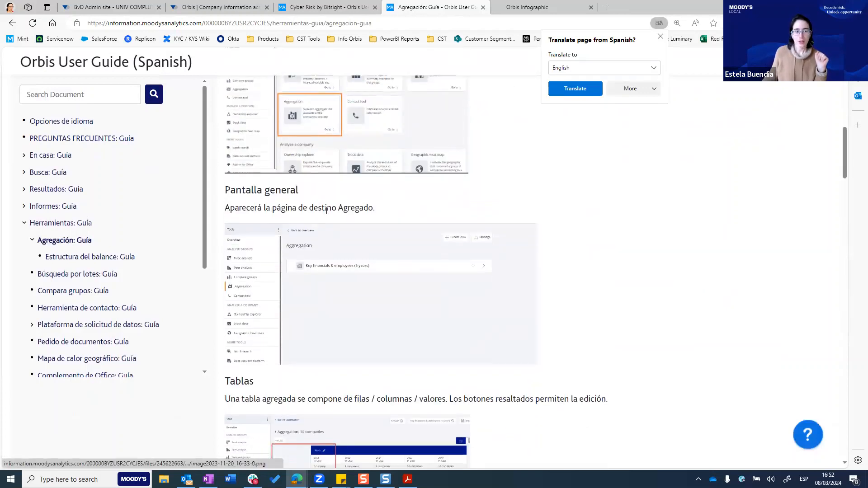
pyautogui.scroll(-5, 335, 248)
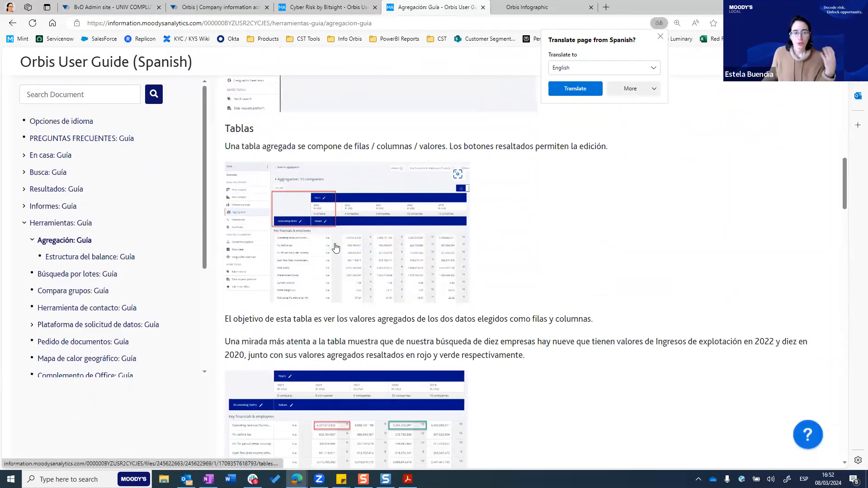
pyautogui.scroll(-8, 337, 244)
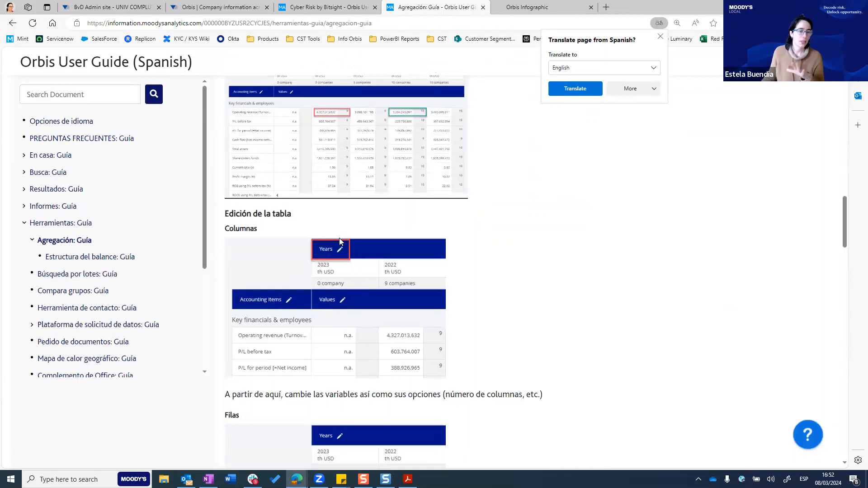
pyautogui.scroll(-11, 340, 242)
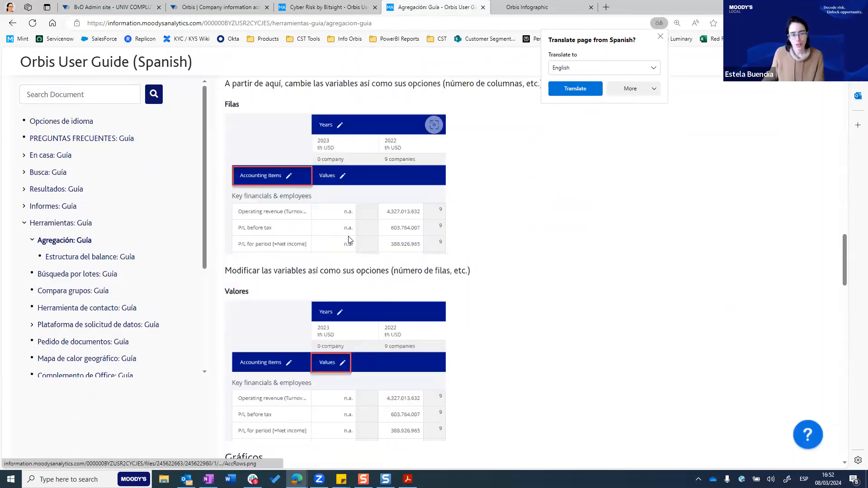
pyautogui.scroll(-10, 349, 242)
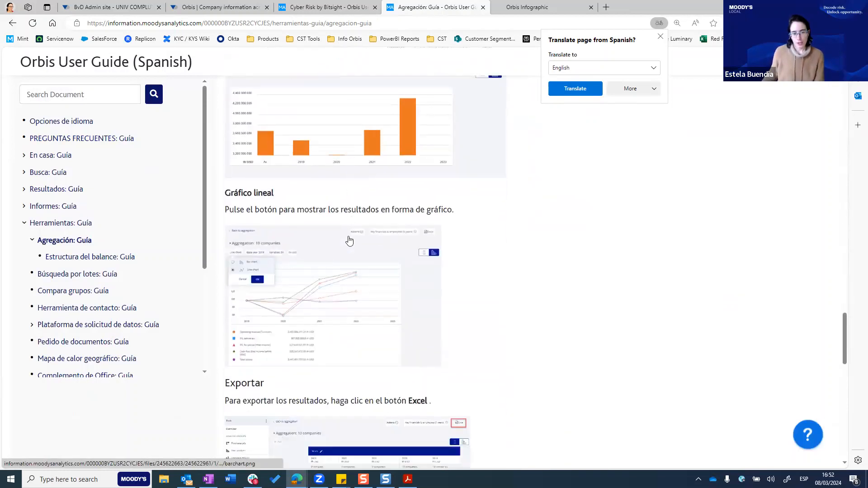
pyautogui.scroll(-7, 312, 219)
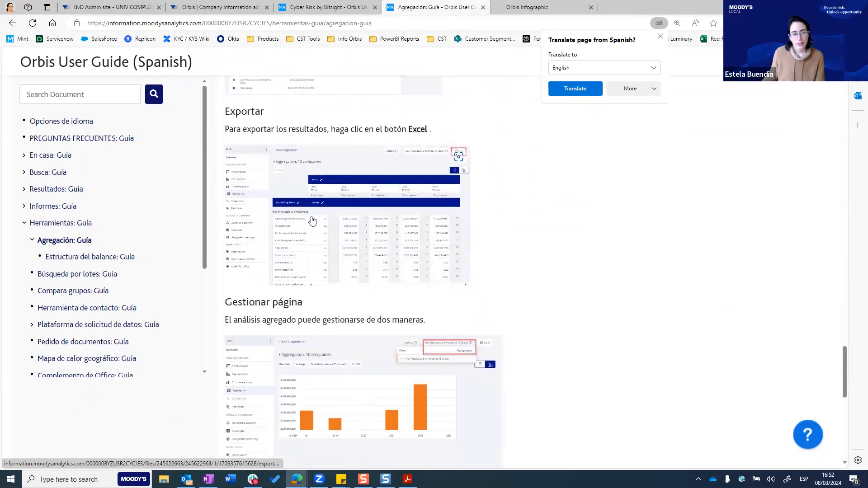
pyautogui.scroll(-8, 311, 217)
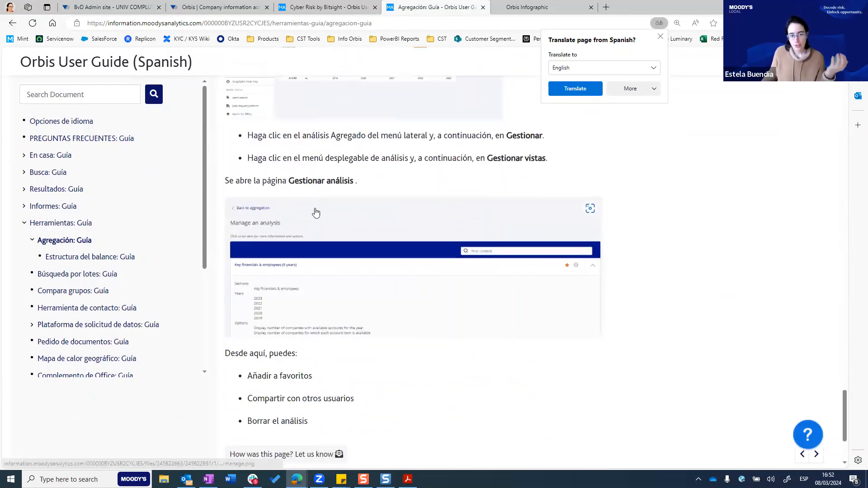
# Close the Cyber Risk by Bitsight guide page and review the company analysis tools in the Orbis Tools overview
pyautogui.click(290, 6)
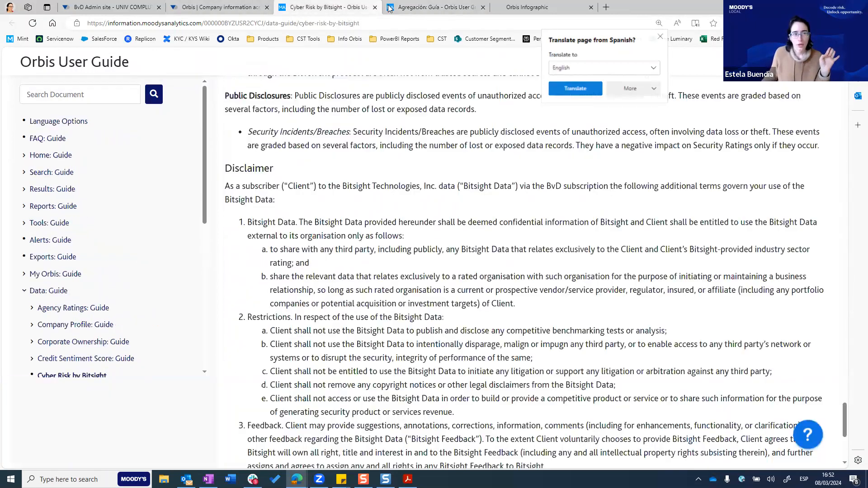
pyautogui.click(244, 6)
pyautogui.click(374, 8)
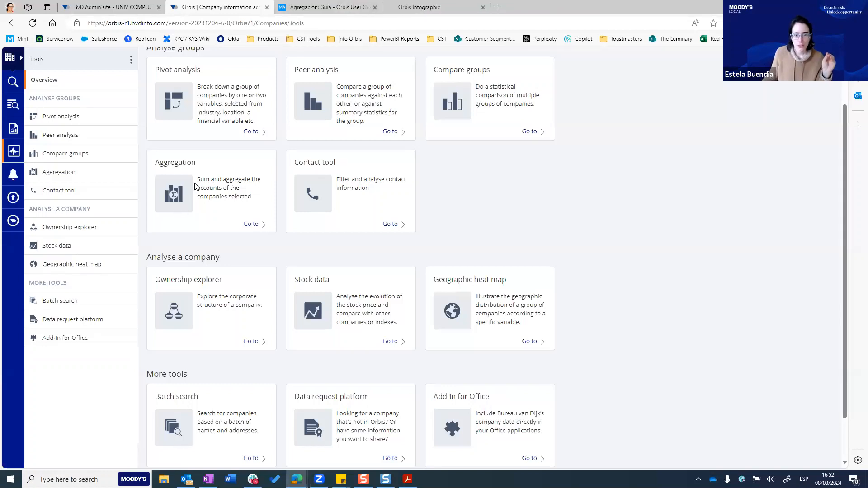
pyautogui.scroll(-2, 195, 187)
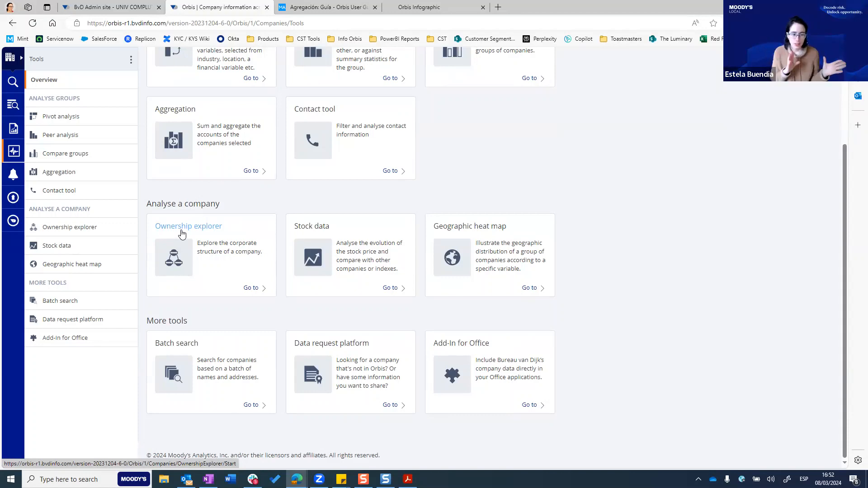
# Open the SEAT SAU report and display its Ownership structure chapter under Corporate ownership
pyautogui.click(9, 131)
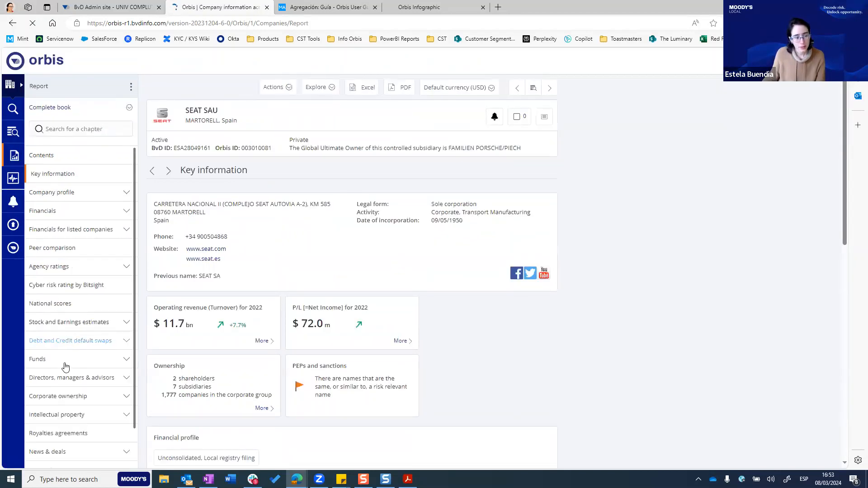
pyautogui.scroll(-1, 68, 376)
pyautogui.scroll(-1, 70, 381)
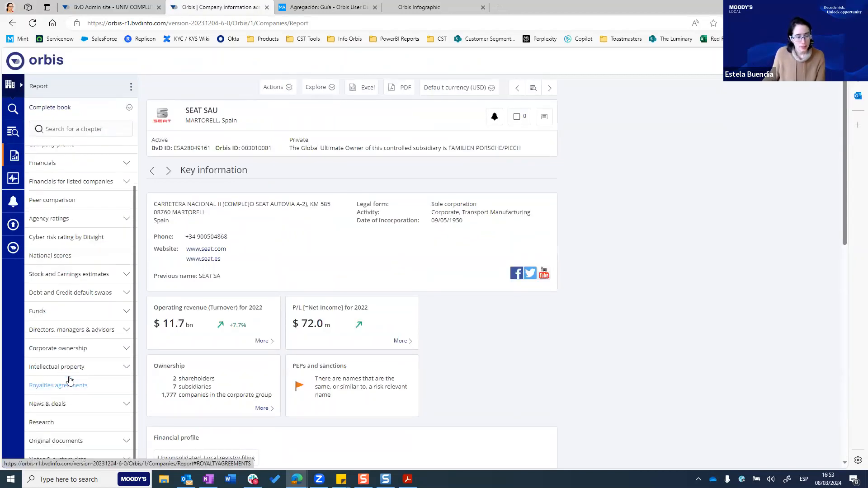
pyautogui.click(77, 351)
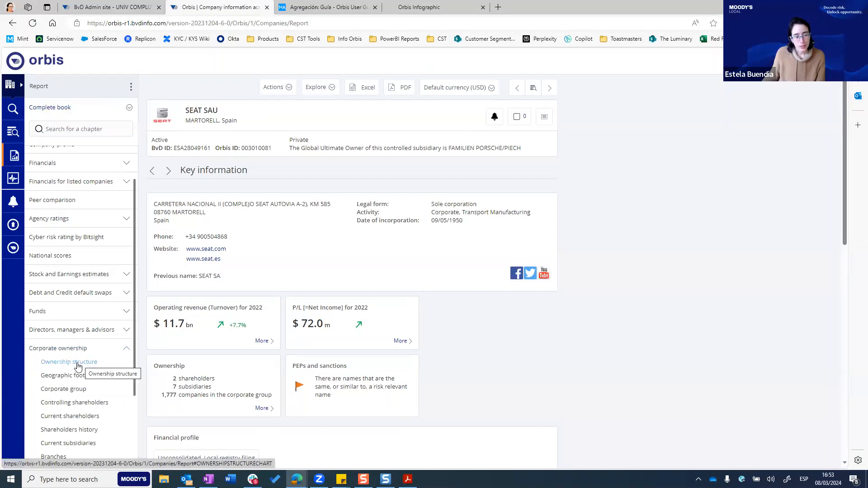
pyautogui.scroll(-1, 72, 363)
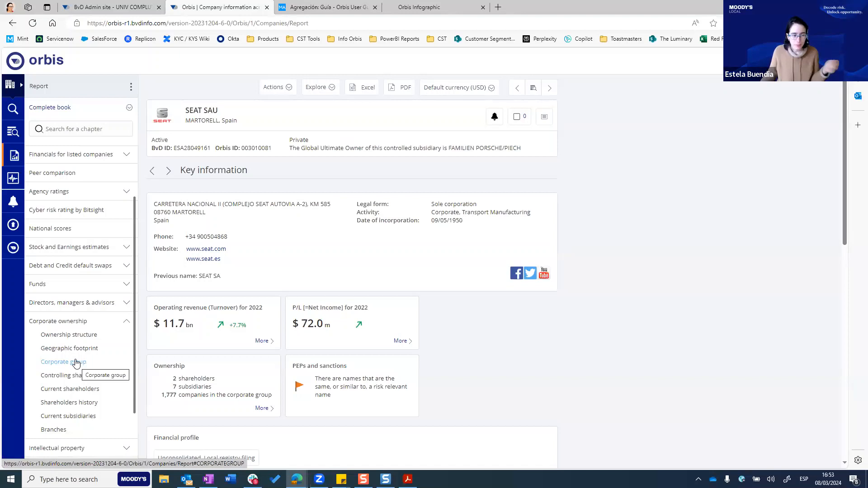
pyautogui.click(61, 335)
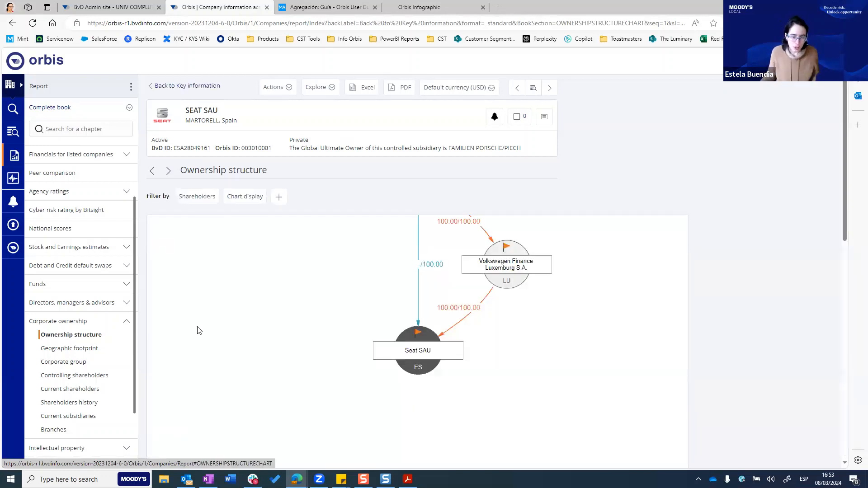
# Filter the SEAT SAU ownership structure by Corporate Group and highlight the note shown in place of the chart
pyautogui.click(197, 198)
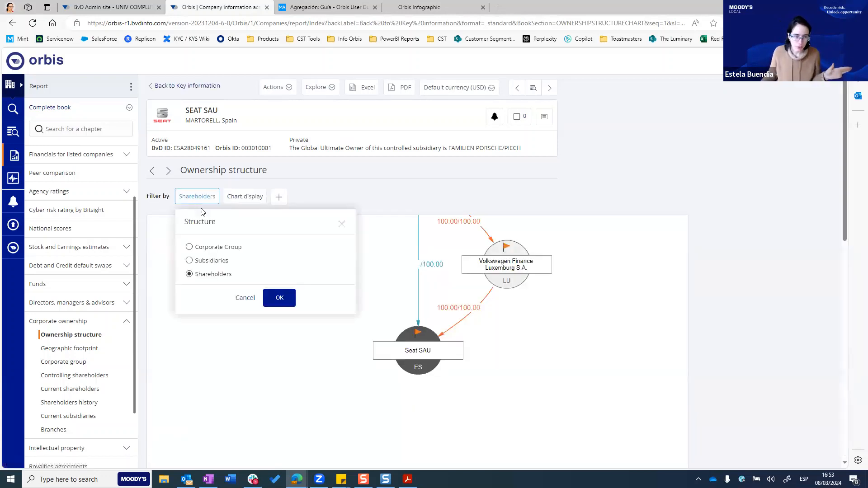
pyautogui.click(211, 247)
pyautogui.click(282, 298)
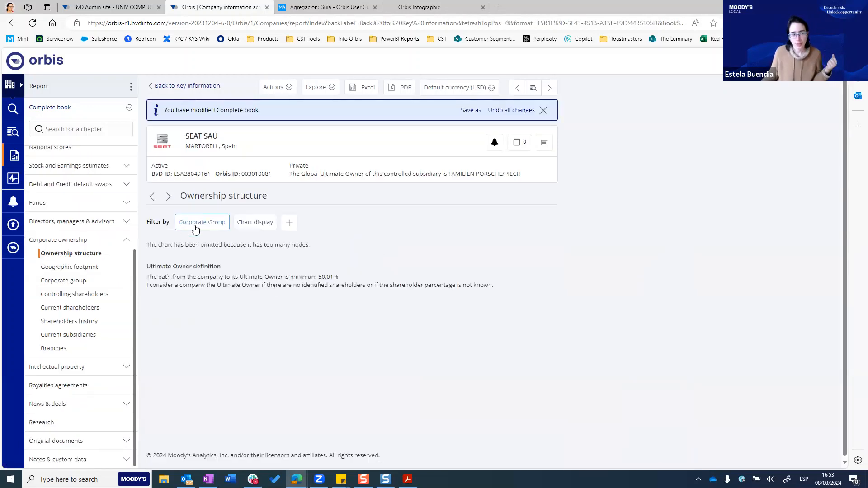
pyautogui.moveTo(176, 243); pyautogui.dragTo(310, 246)
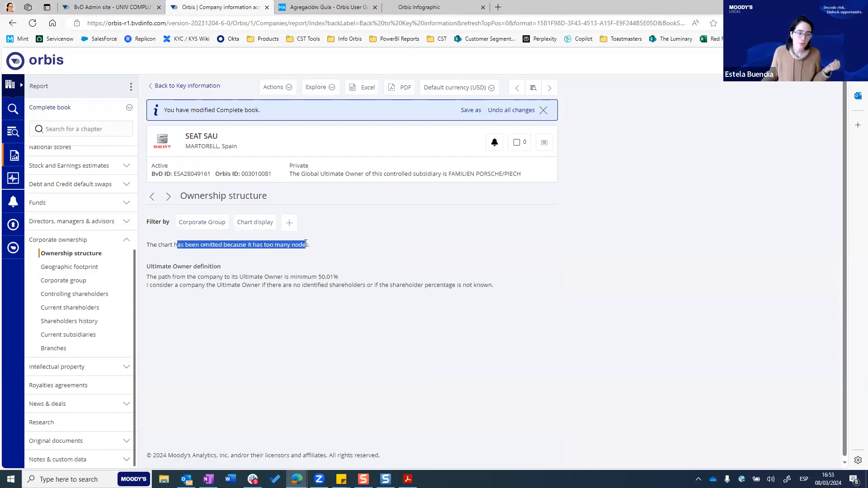
# Open the Corporate group chapter of the SEAT SAU report and look through the list of group companies
pyautogui.click(60, 283)
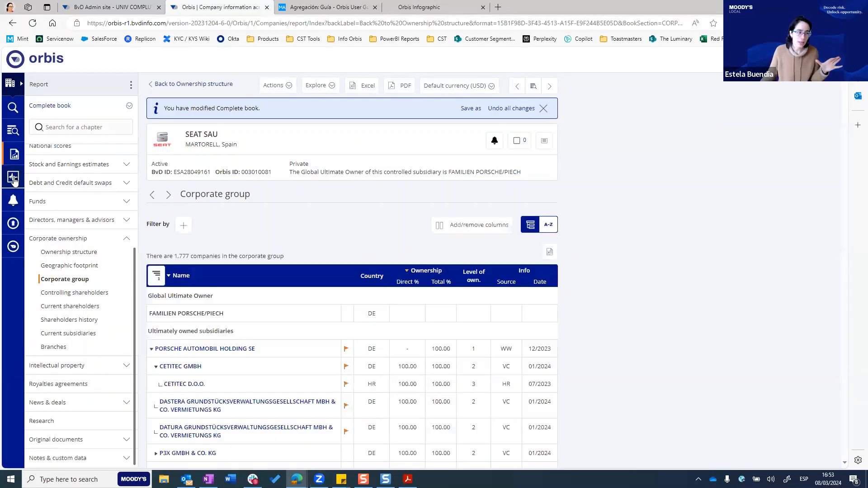
pyautogui.scroll(-3, 318, 252)
pyautogui.scroll(-10, 306, 273)
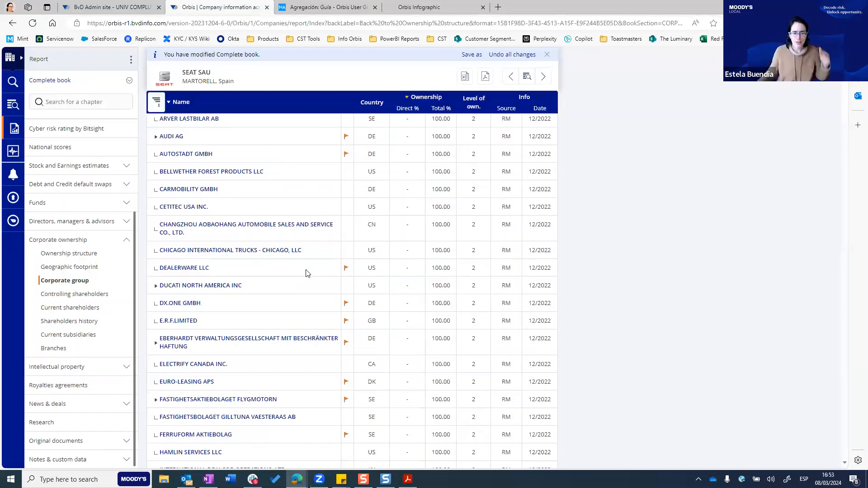
pyautogui.scroll(-7, 310, 280)
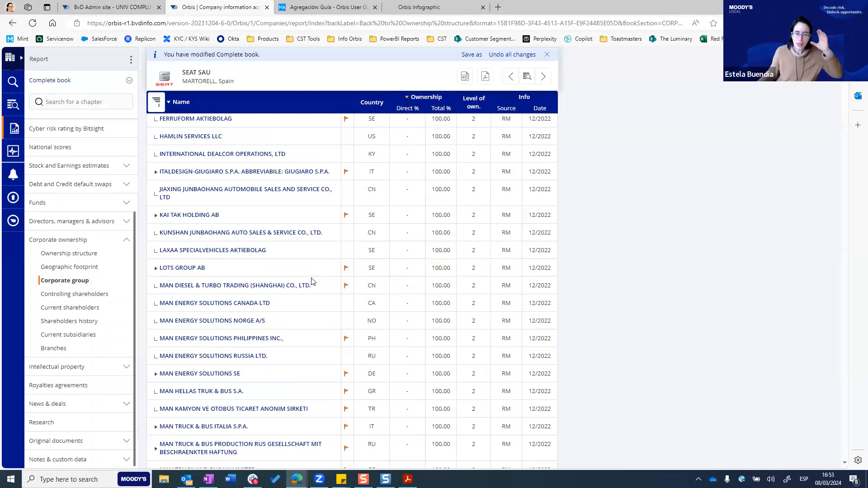
pyautogui.scroll(3, 315, 262)
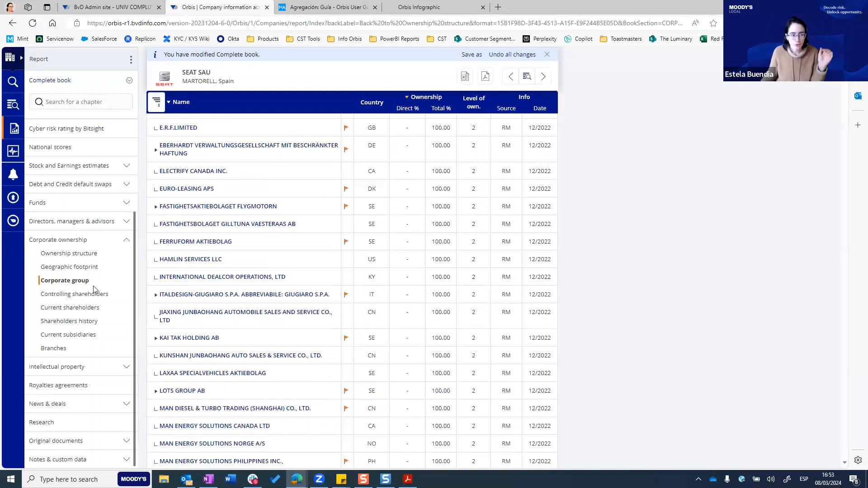
# Return to the Ownership structure chapter, set its structure filter to Shareholders, and view the chart around Seat SAU
pyautogui.click(60, 253)
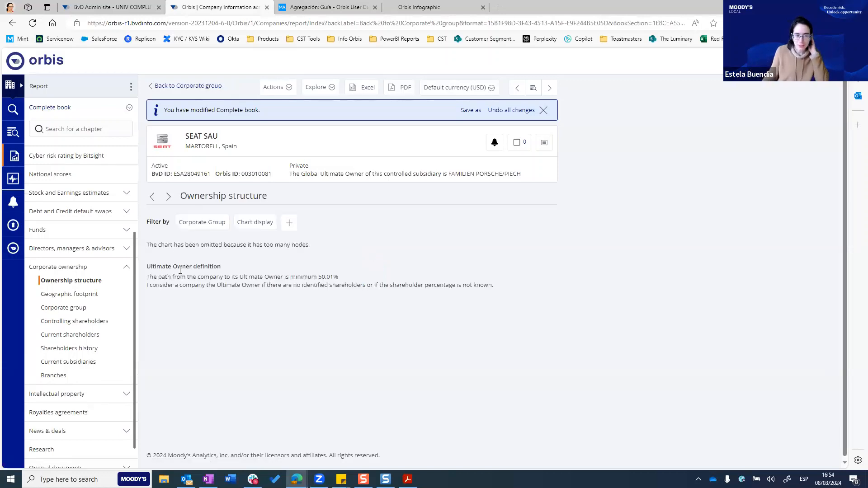
pyautogui.click(202, 223)
pyautogui.click(209, 301)
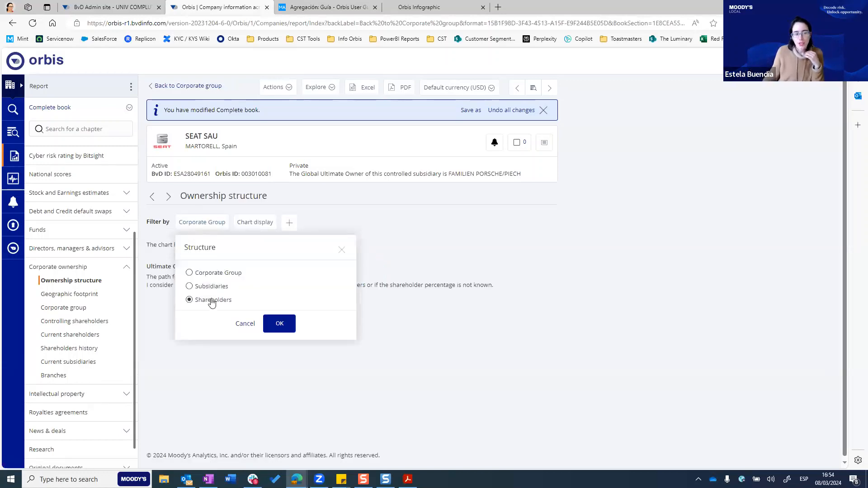
pyautogui.click(280, 324)
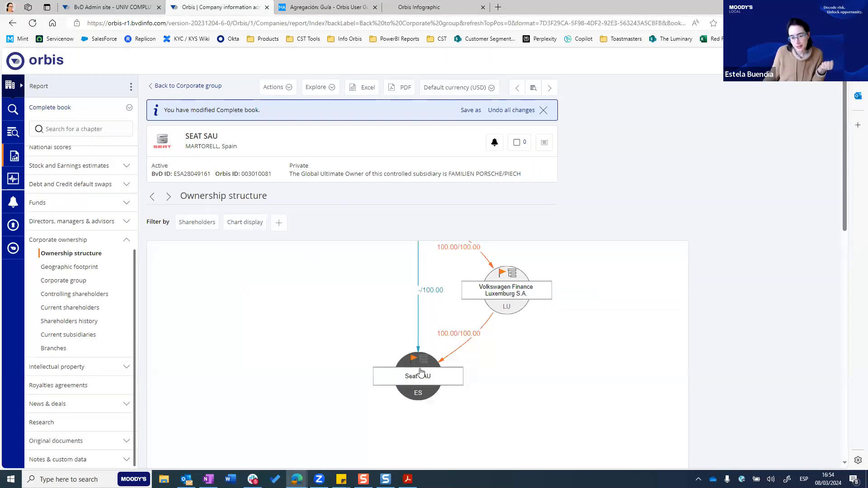
pyautogui.scroll(-1, 527, 315)
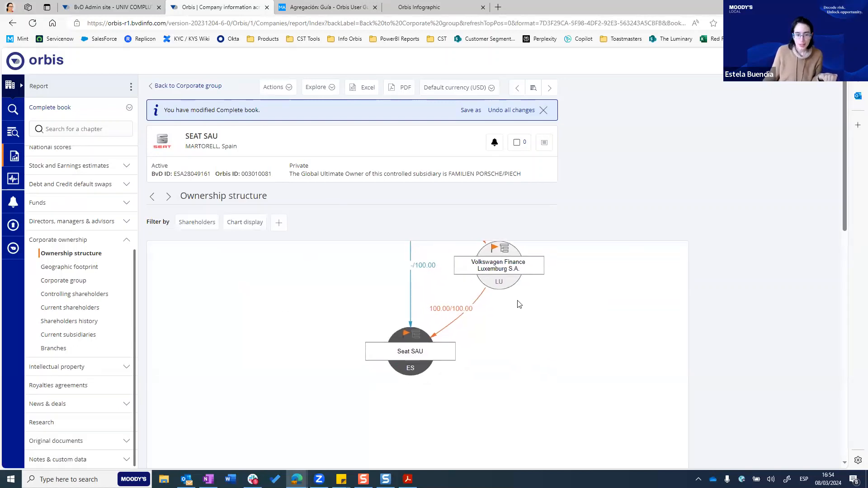
# Switch the ownership structure filter from Shareholders to Corporate Group and go back to the Tools overview
pyautogui.click(208, 224)
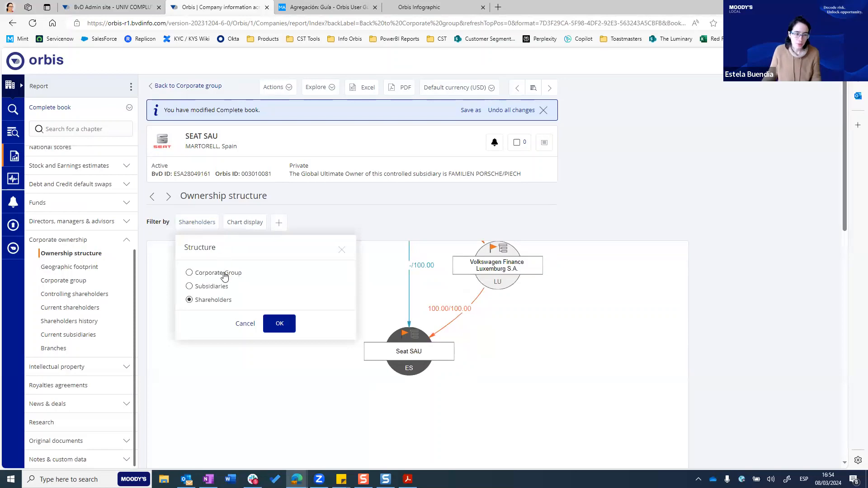
pyautogui.click(265, 323)
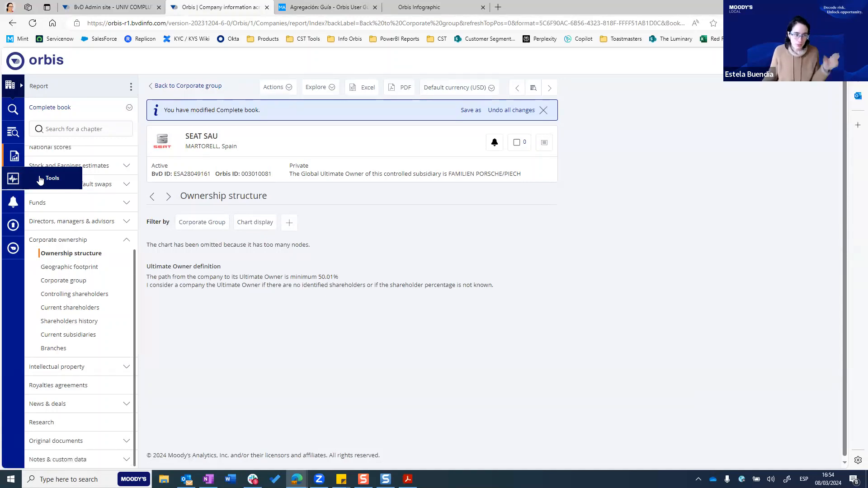
pyautogui.click(40, 180)
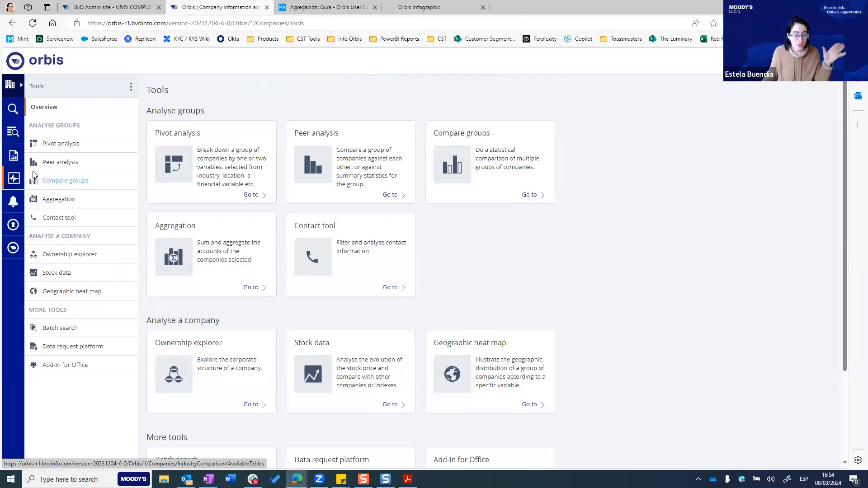
# Look through the Tools overview down to More tools, with a brief visit to the list of search results
pyautogui.scroll(-3, 202, 229)
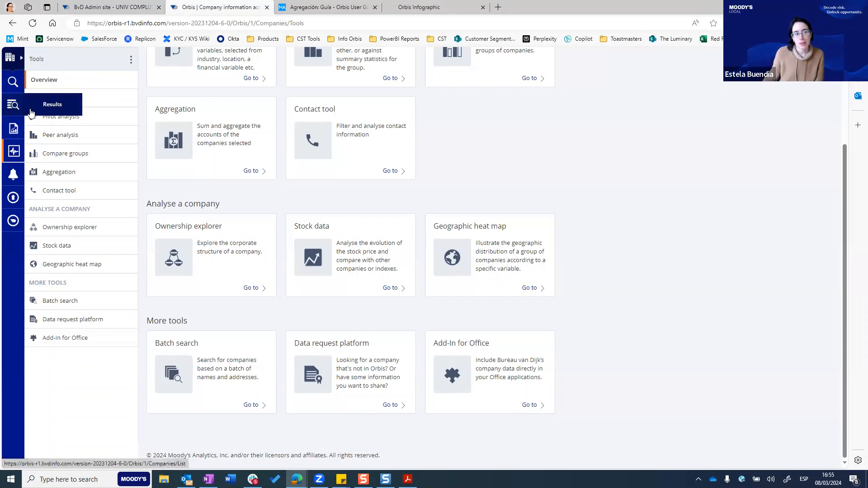
pyautogui.click(48, 113)
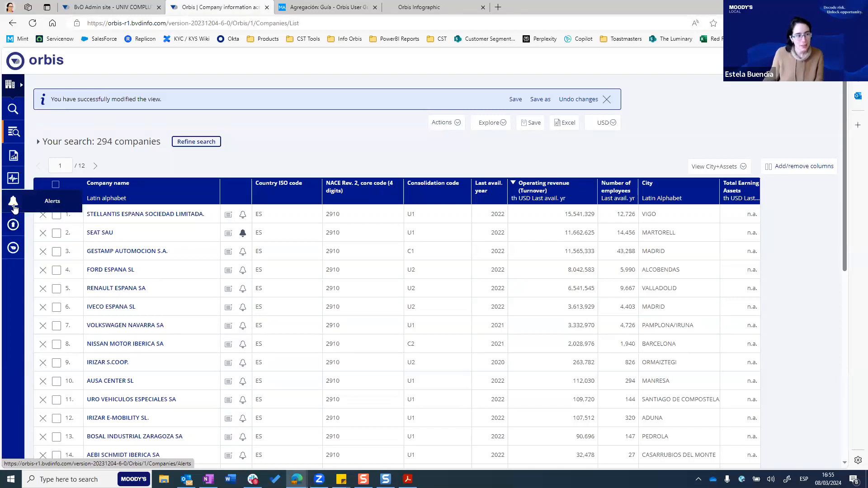
pyautogui.click(39, 181)
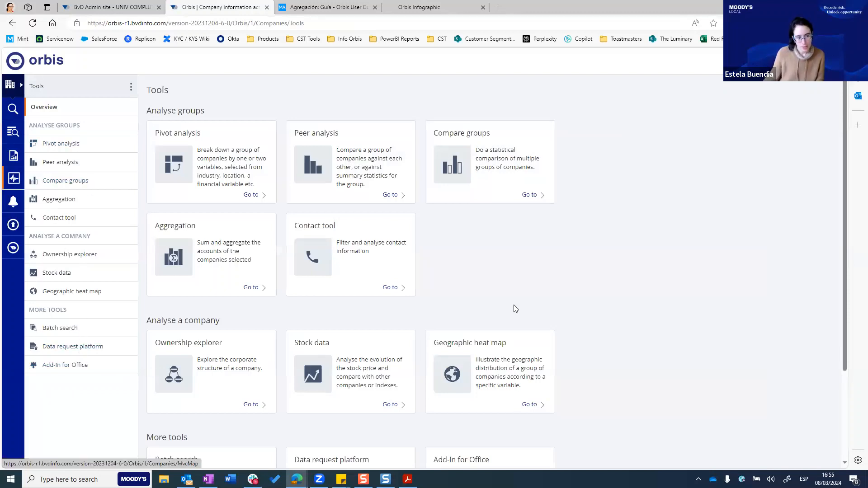
pyautogui.scroll(-2, 514, 306)
pyautogui.scroll(2, 515, 306)
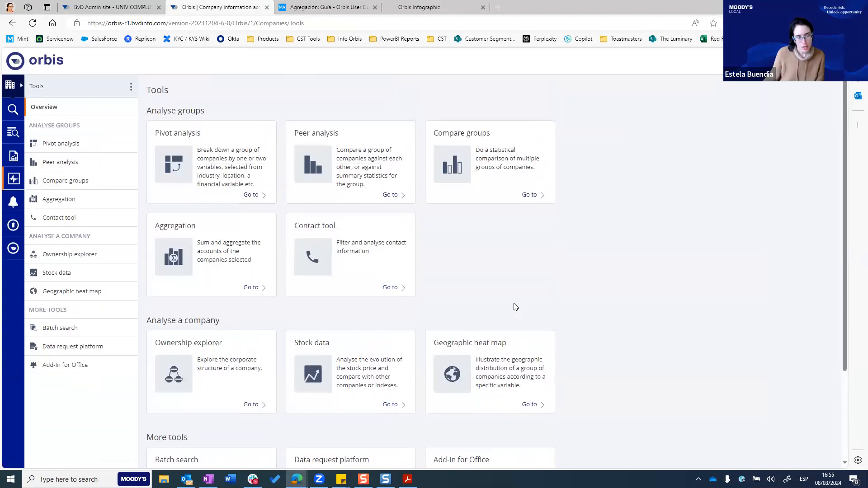
# View the alerts set on companies and the list of available exports
pyautogui.click(11, 203)
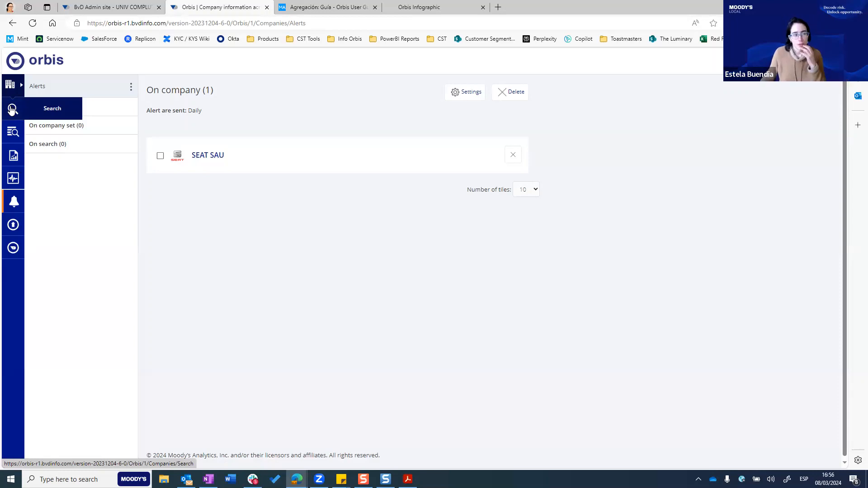
pyautogui.click(13, 226)
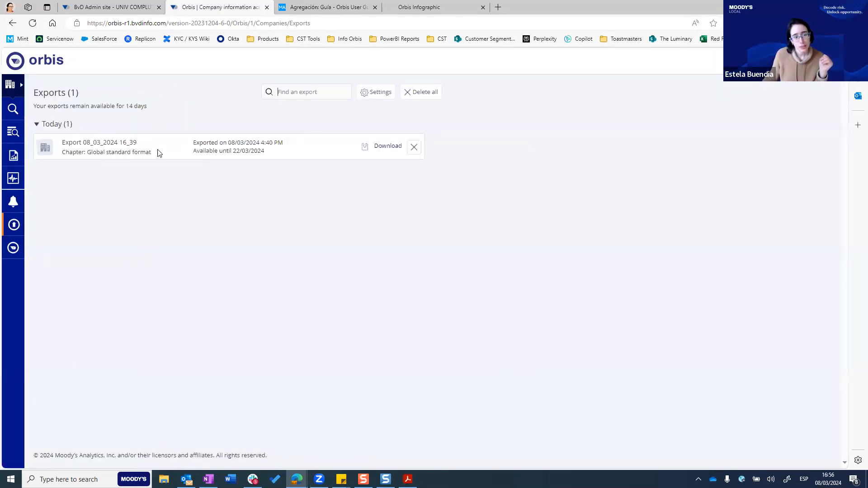
# Open the My Orbis settings and review the Financial accounts options for sets of accounts, financial year cut-off and interim data
pyautogui.click(17, 251)
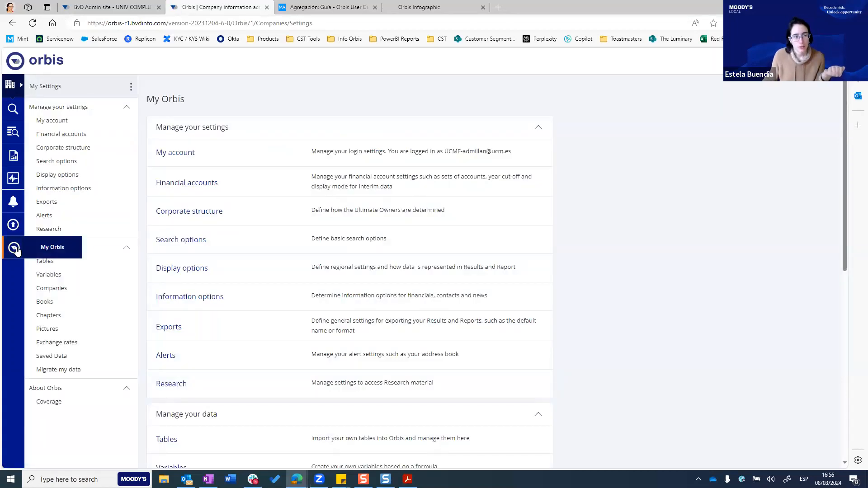
pyautogui.click(64, 135)
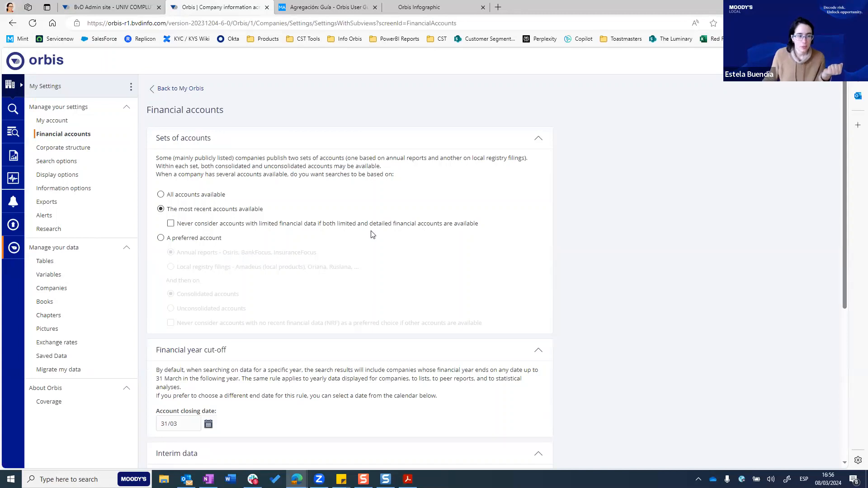
pyautogui.scroll(-5, 370, 233)
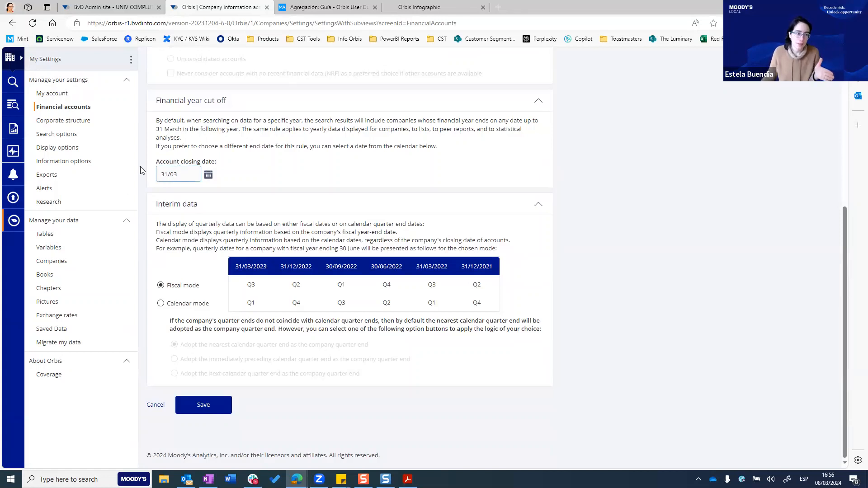
pyautogui.scroll(3, 200, 172)
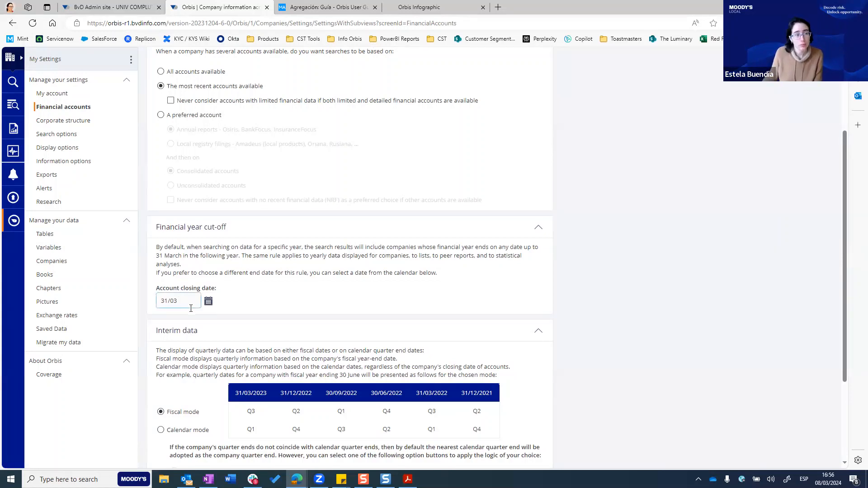
pyautogui.scroll(1, 180, 305)
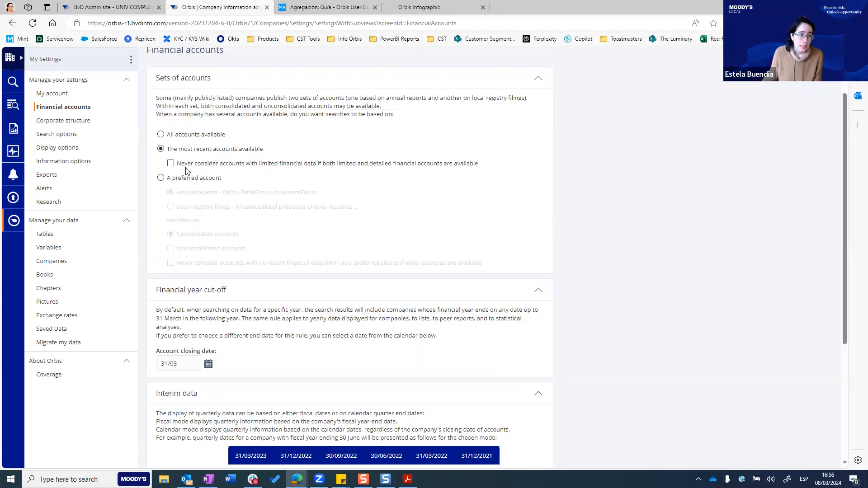
pyautogui.scroll(-3, 184, 281)
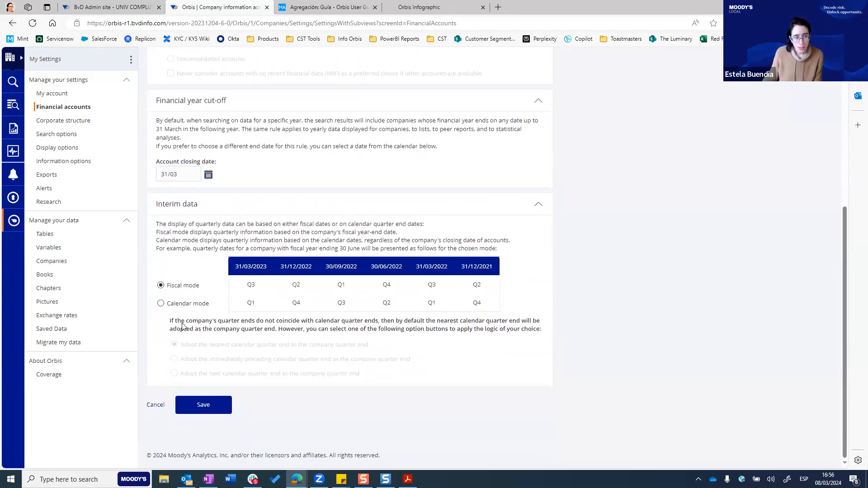
# View the Search options settings, and look at the available default languages in the Display options
pyautogui.click(52, 137)
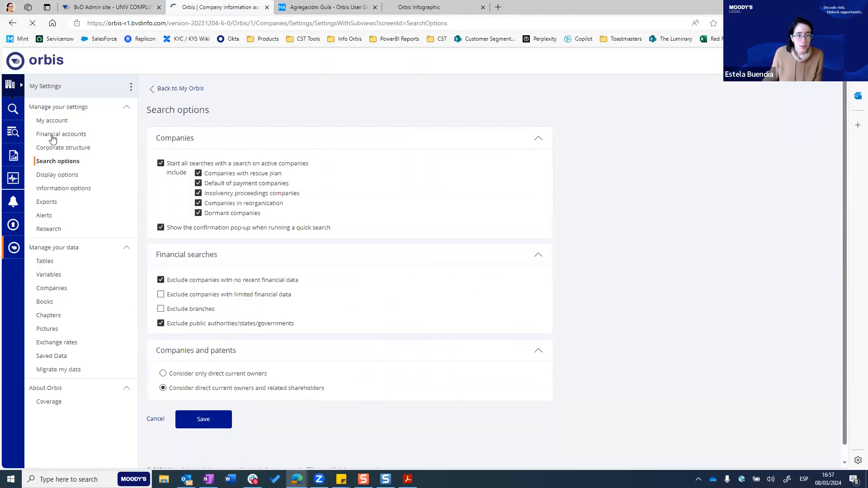
pyautogui.click(47, 176)
pyautogui.moveTo(260, 159); pyautogui.dragTo(304, 180)
pyautogui.click(304, 180)
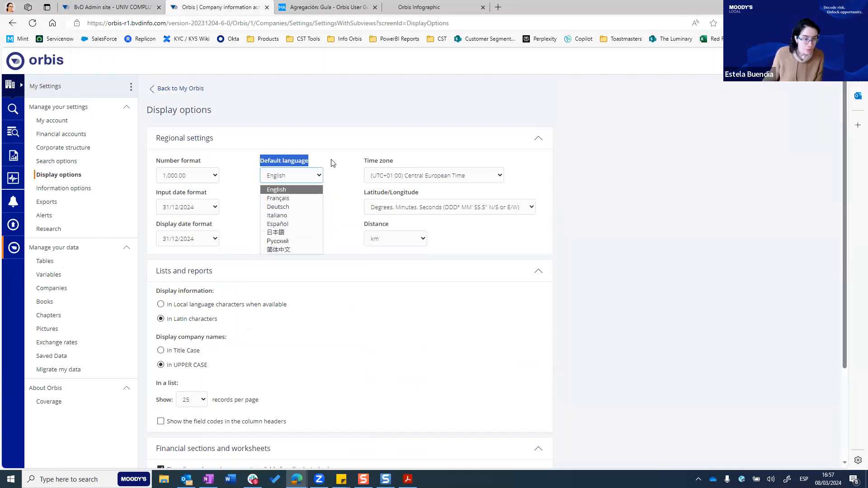
pyautogui.click(316, 175)
# Highlight the Default currency setting, look at its available currencies, and review the remaining display options
pyautogui.moveTo(257, 195); pyautogui.dragTo(325, 195)
pyautogui.click(329, 198)
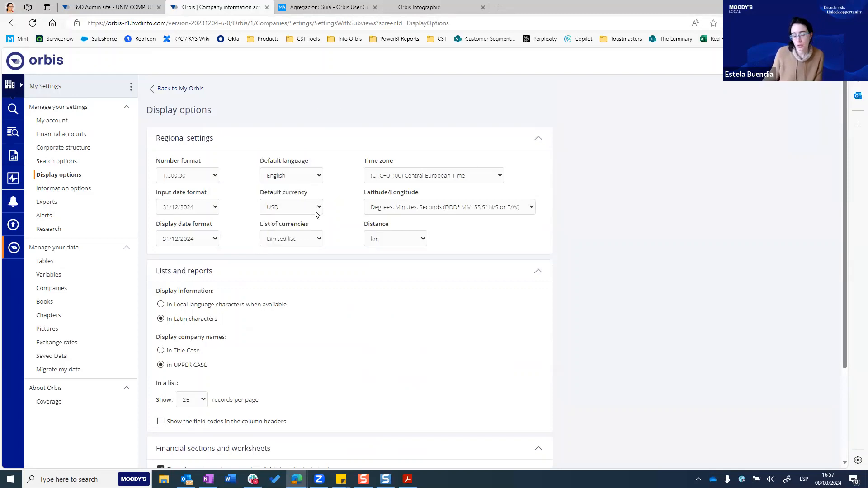
pyautogui.click(316, 210)
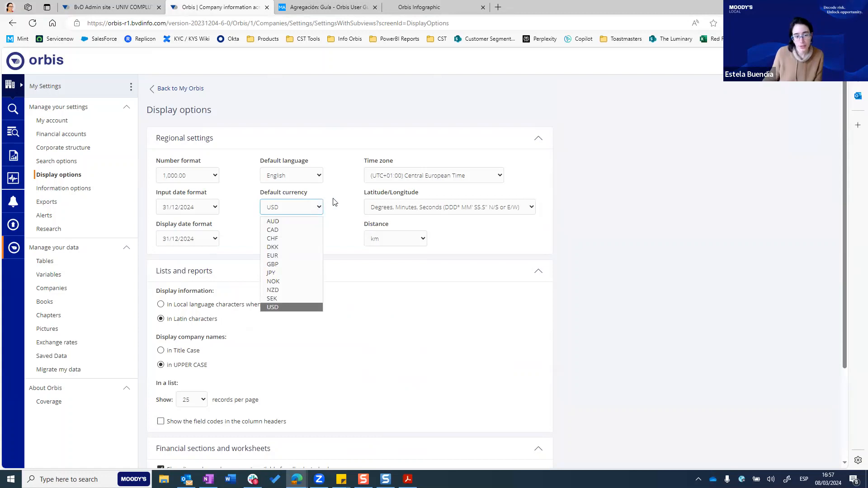
pyautogui.click(334, 202)
pyautogui.scroll(-3, 333, 202)
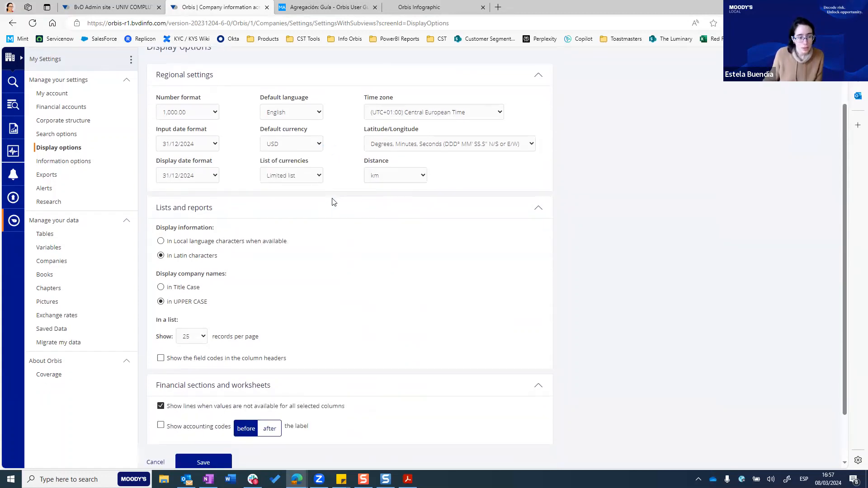
# Review the Exports settings down to the default export name formats and return to the company search page
pyautogui.click(54, 176)
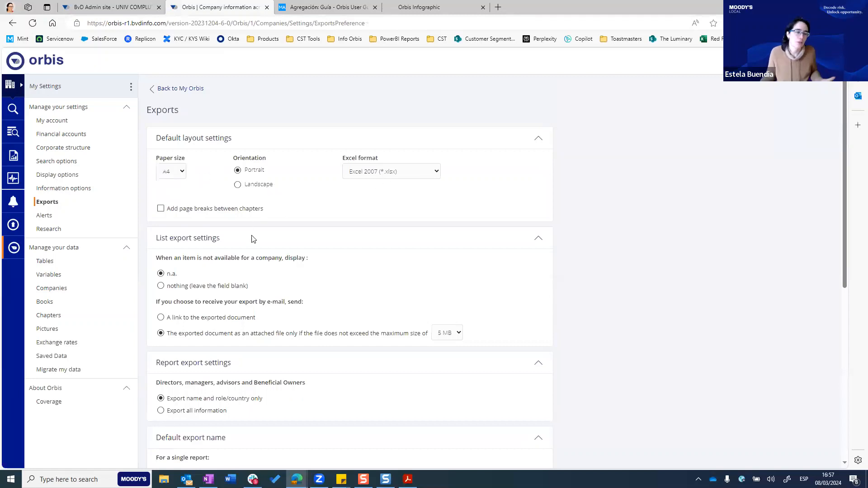
pyautogui.scroll(-5, 358, 244)
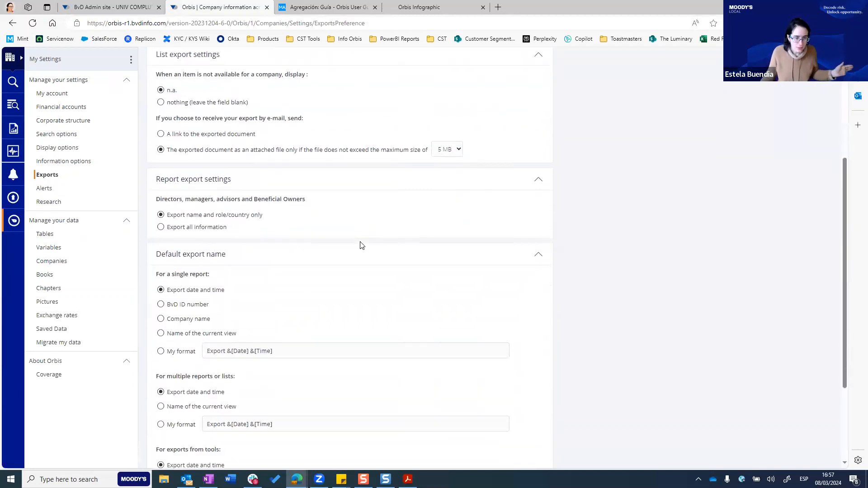
pyautogui.click(276, 284)
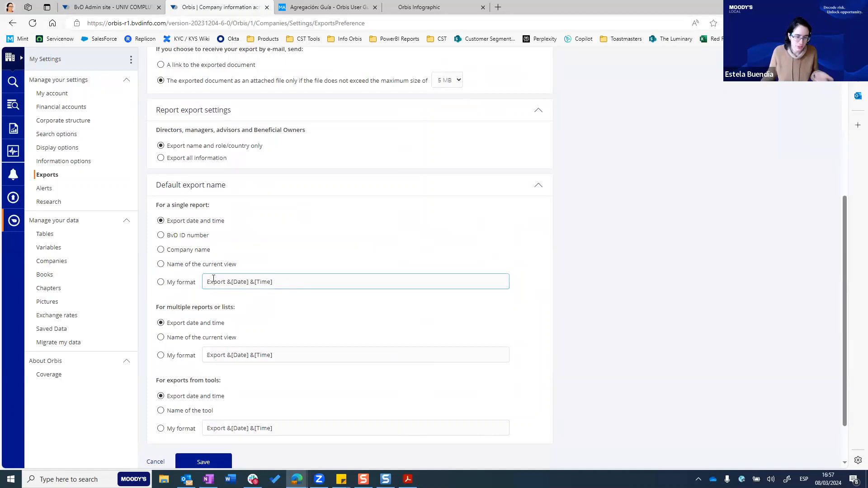
pyautogui.click(11, 80)
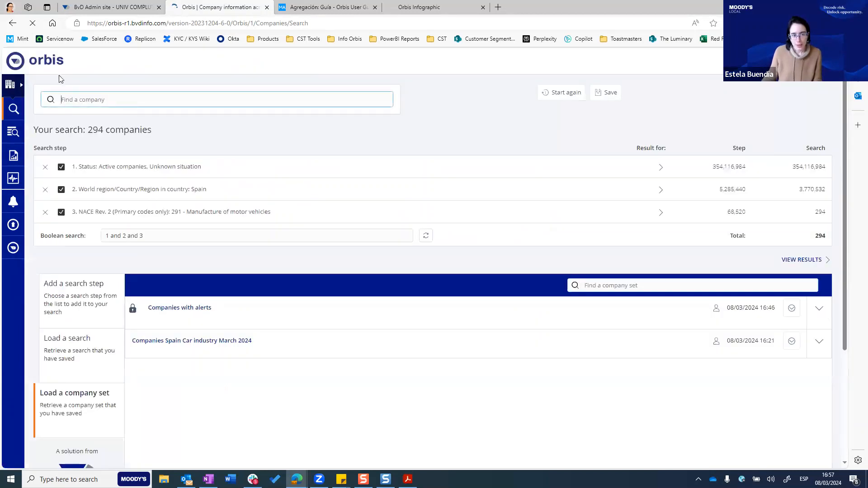